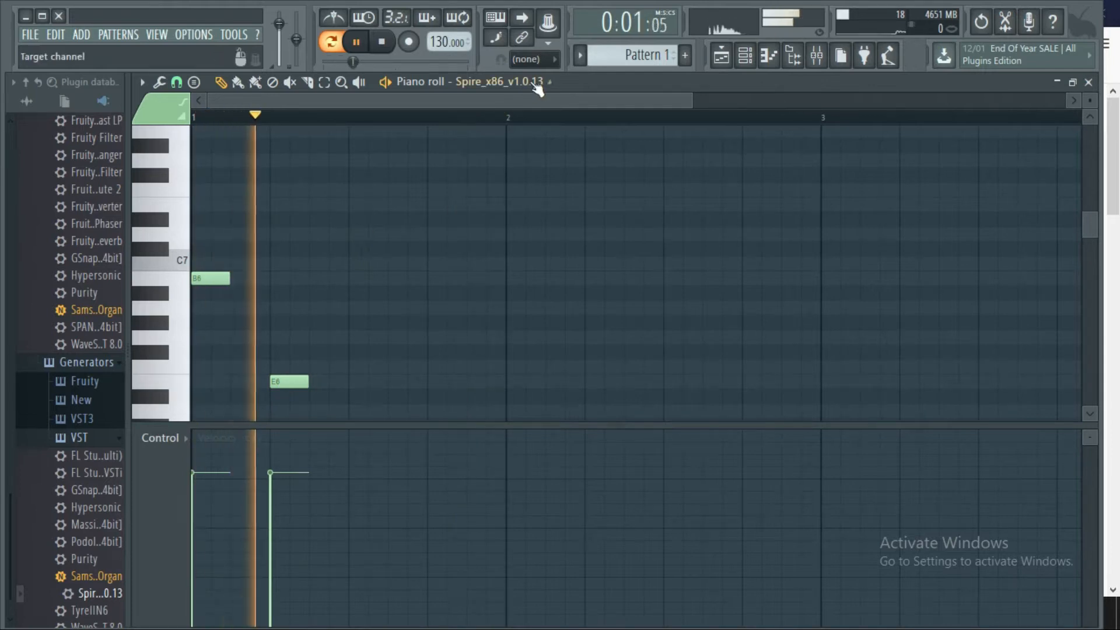
Set the tempo to 93 BPM and move the E6 note earlier so it directly follows the first B6 note.
left_click_drag(446, 42, 447, 52)
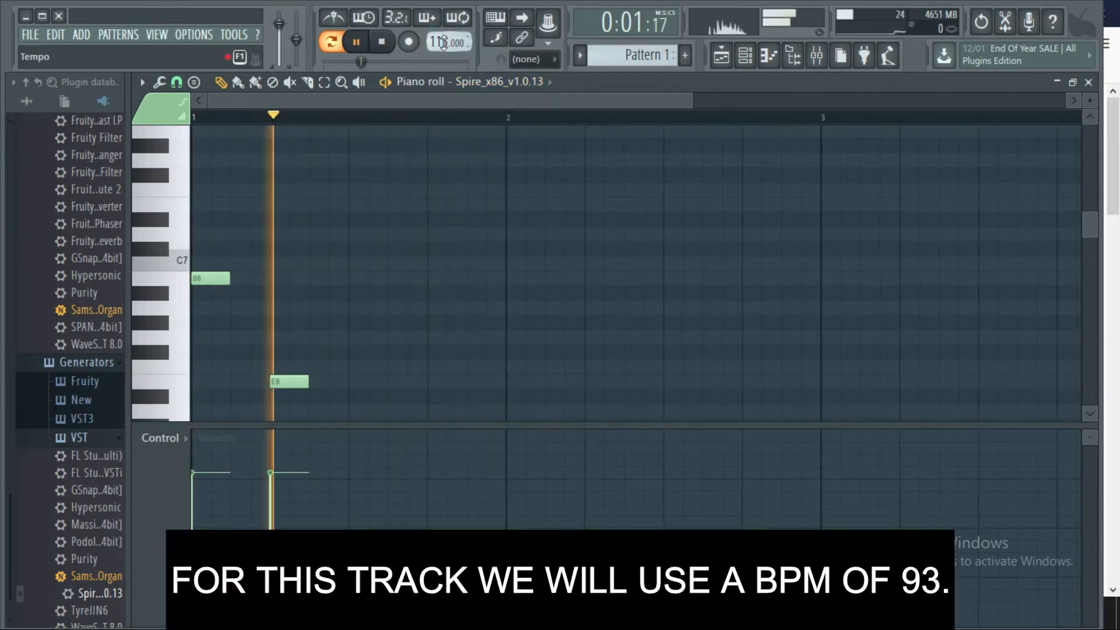
left_click_drag(443, 42, 443, 49)
left_click_drag(285, 380, 251, 380)
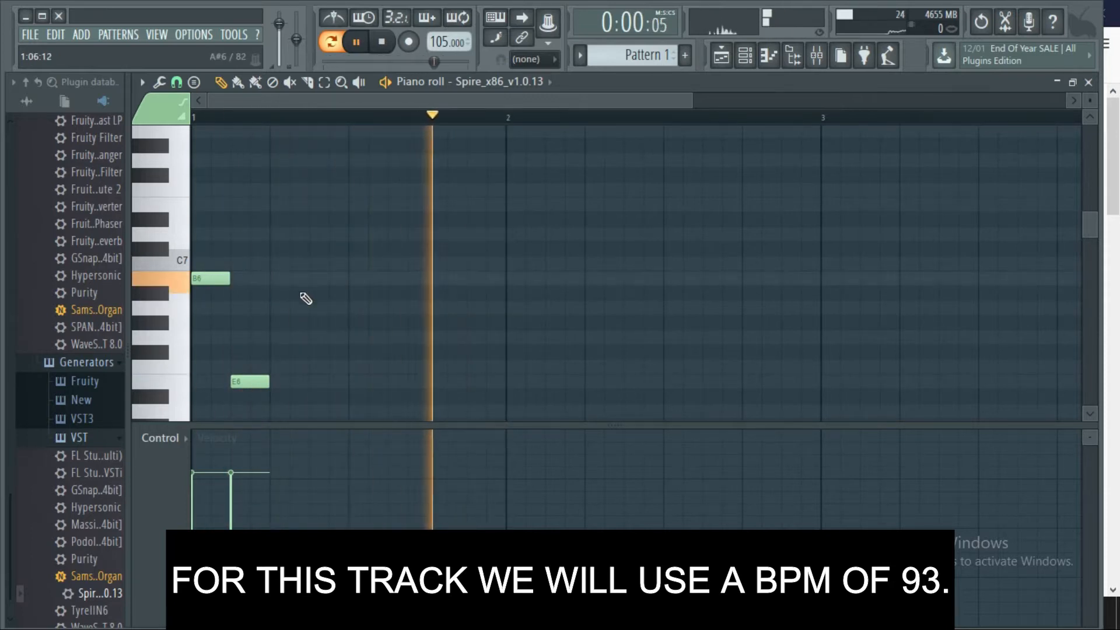
scroll(447, 42, "up", 7)
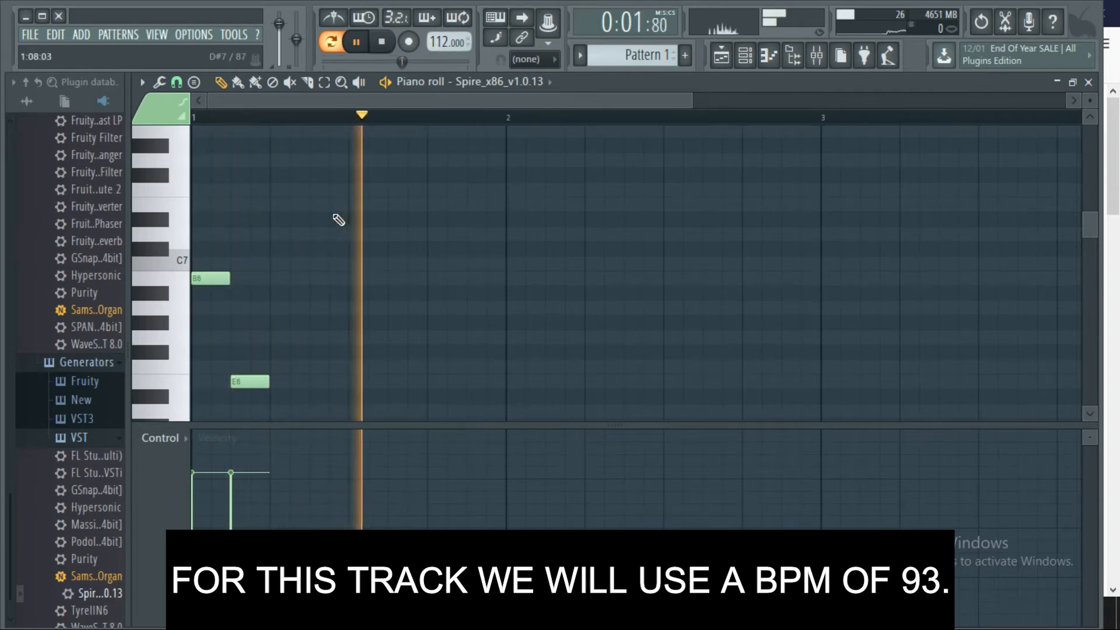
scroll(447, 41, "down", 16)
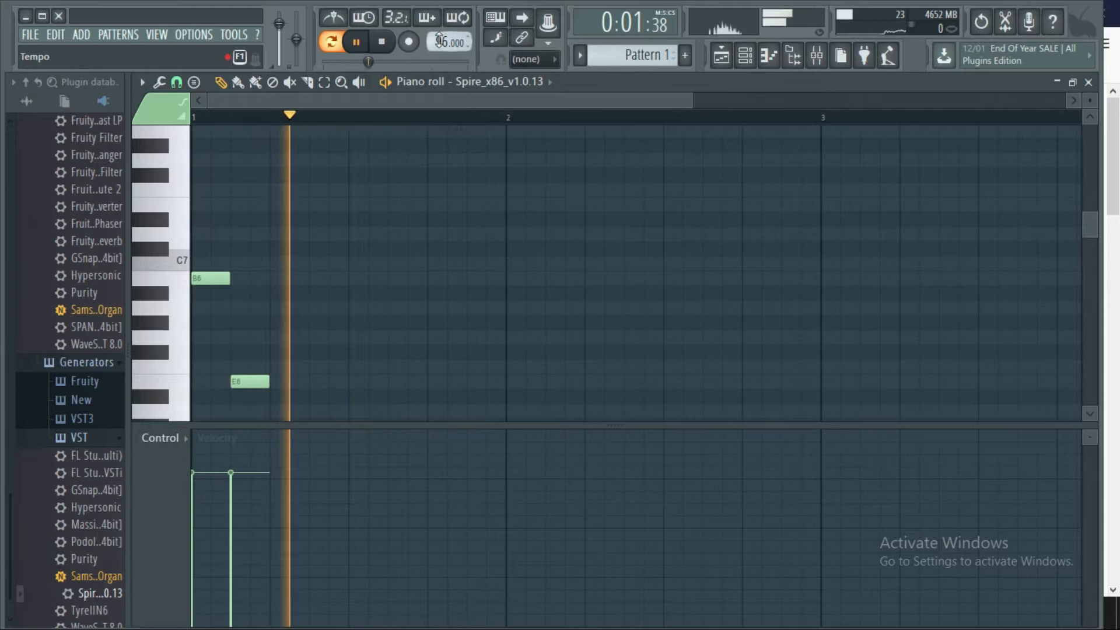
scroll(443, 43, "down", 1)
scroll(447, 43, "down", 2)
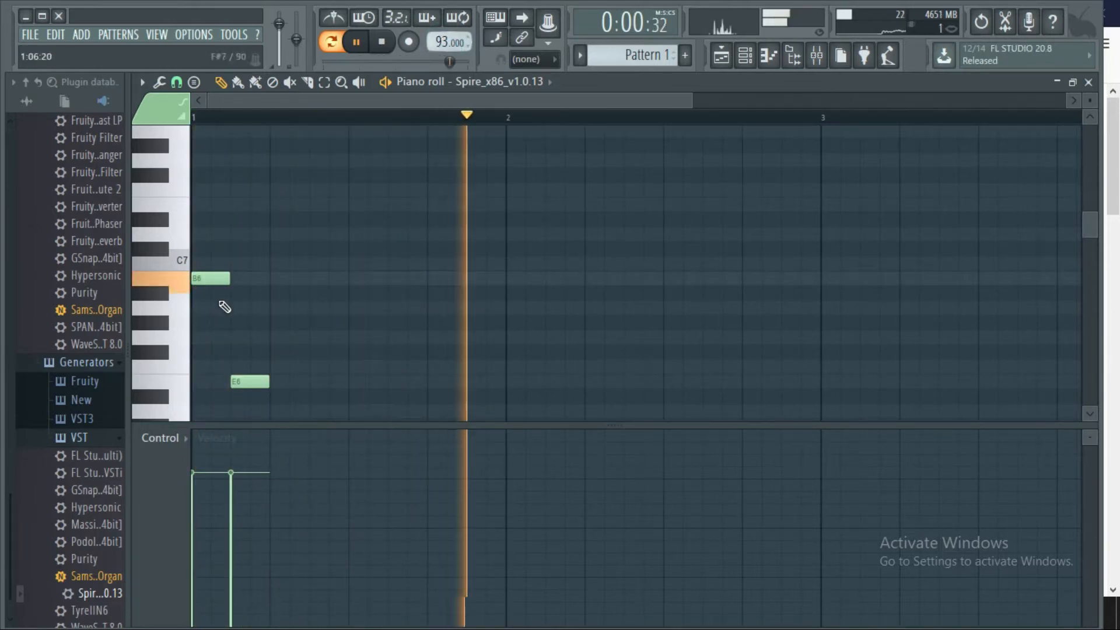
Continue the alternating B6 and E6 notes through the rest of bar 1 in the Spire piano roll.
left_click(280, 279)
left_click(315, 381)
left_click(358, 280)
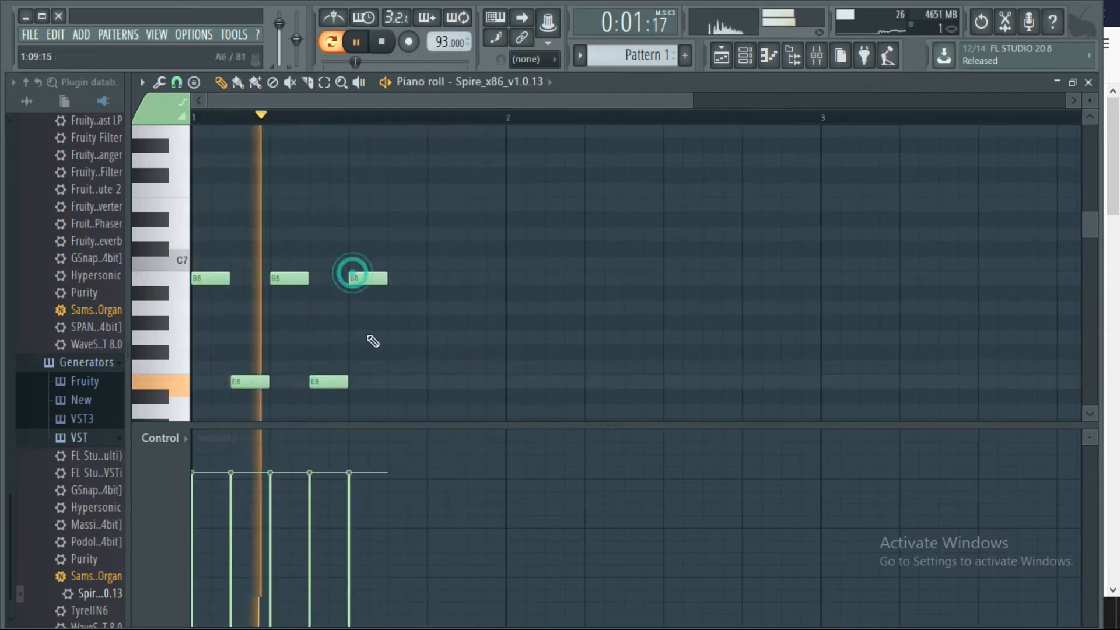
left_click(395, 381)
left_click(436, 279)
left_click(472, 381)
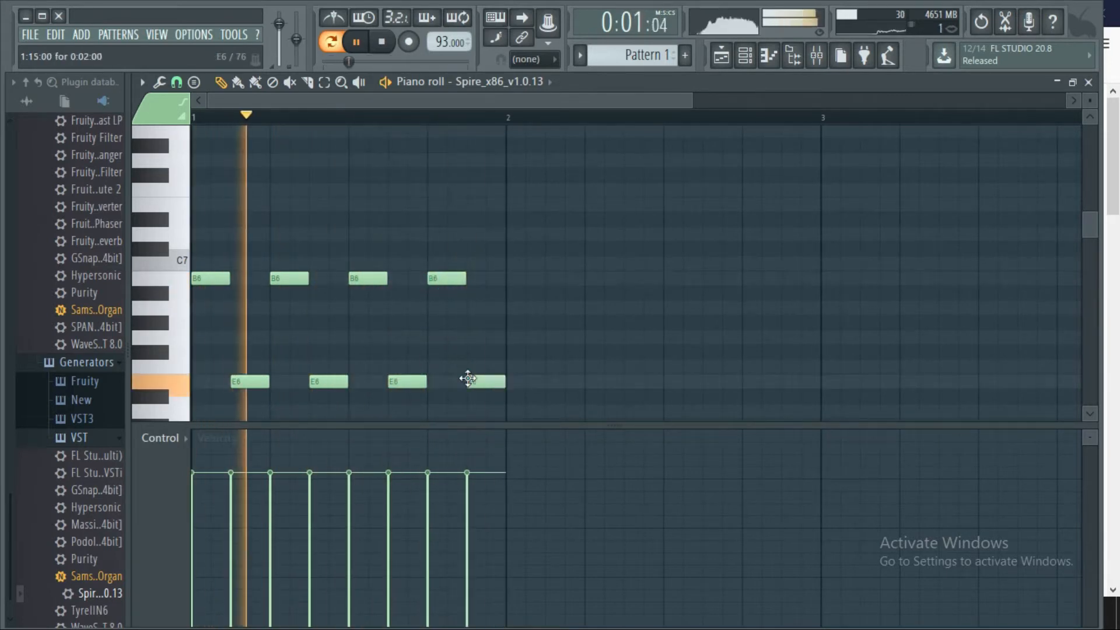
left_click(513, 278)
left_click(356, 42)
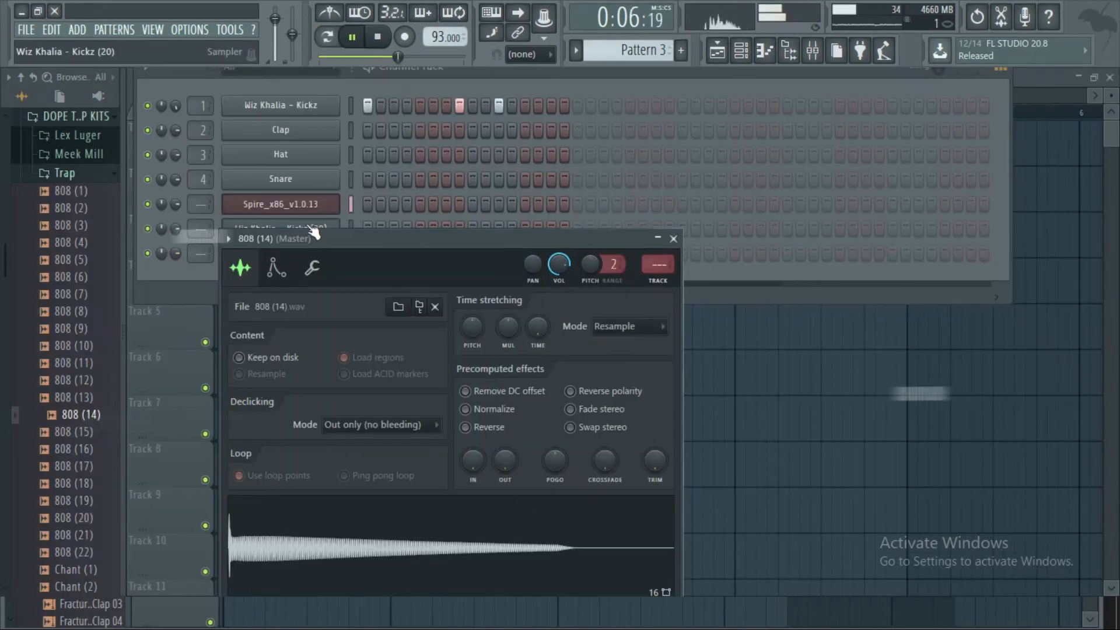
Close the 808 (14) sampler settings and place a C5 note at the start of bar 1 in its piano roll.
left_click(674, 240)
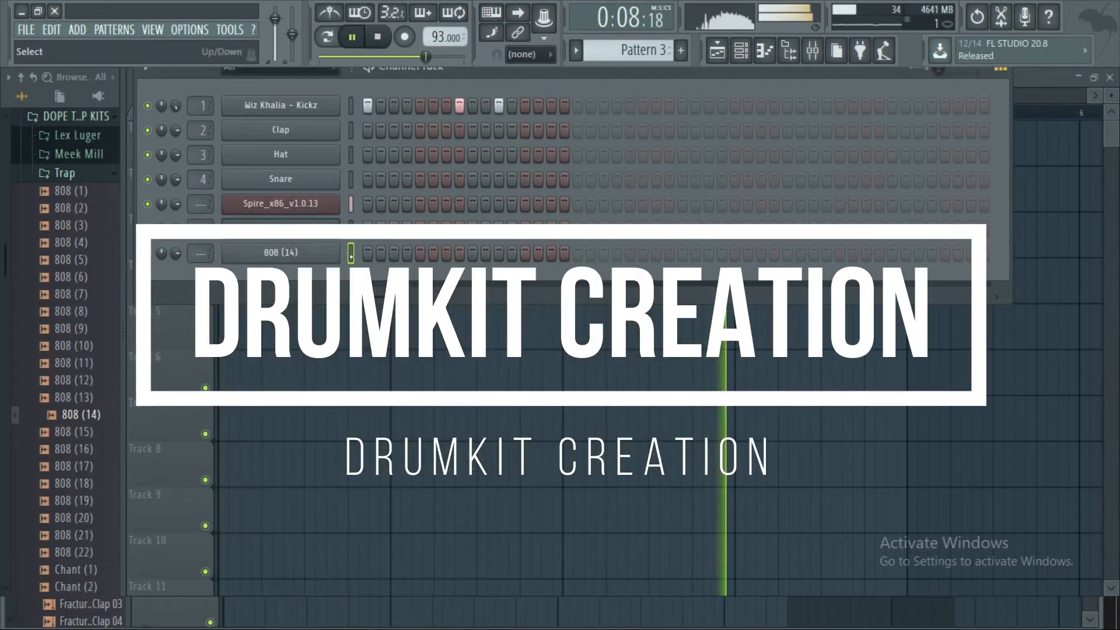
right_click(328, 261)
left_click(373, 251)
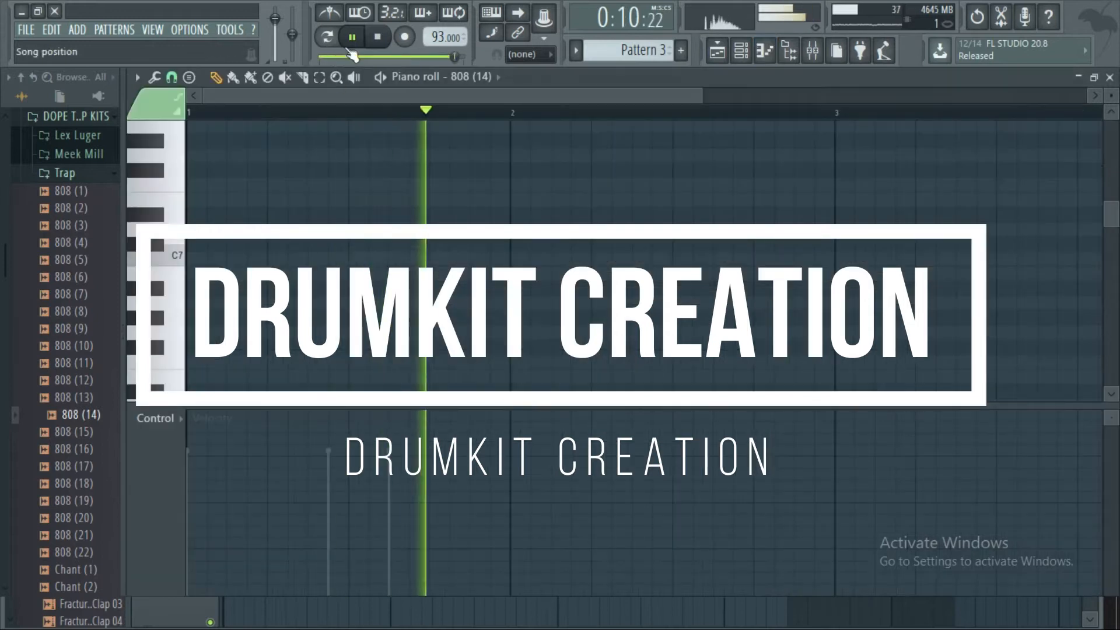
left_click(257, 243)
left_click_drag(193, 319, 170, 248)
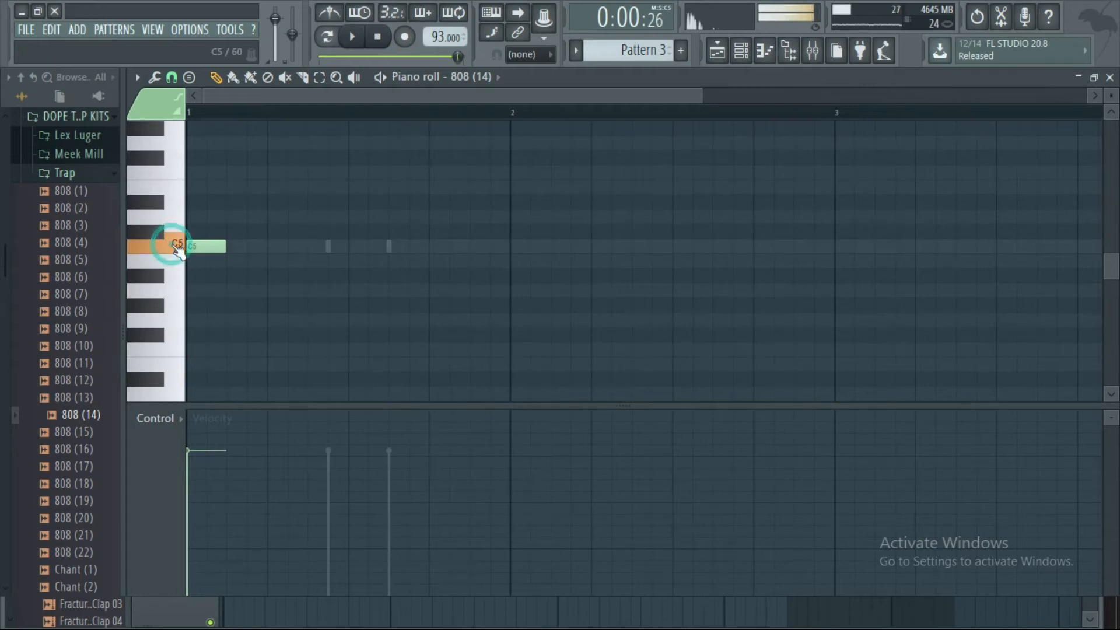
Raise the opening 808 note to D#5 and add a second D#5 note at step 11 of bar 1.
left_click_drag(198, 249, 179, 186)
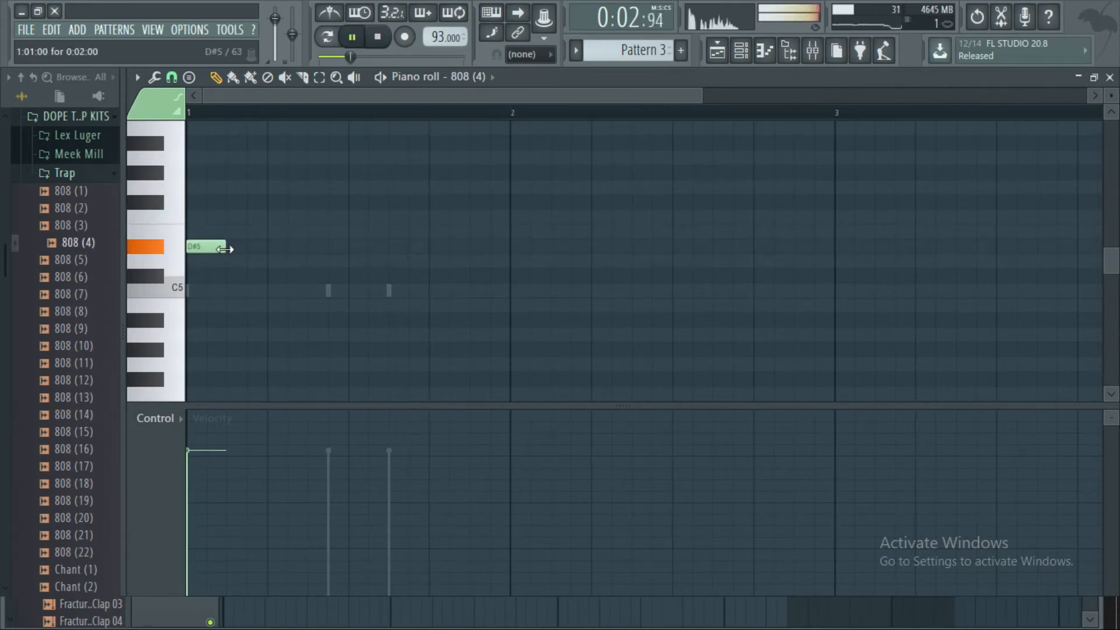
left_click(224, 249)
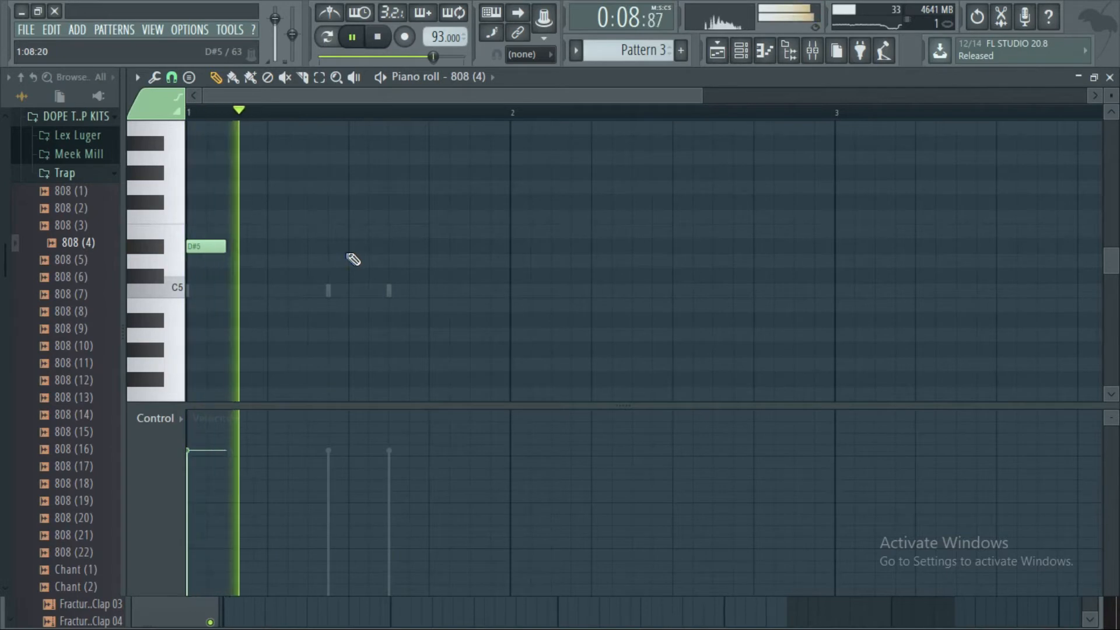
left_click(390, 248)
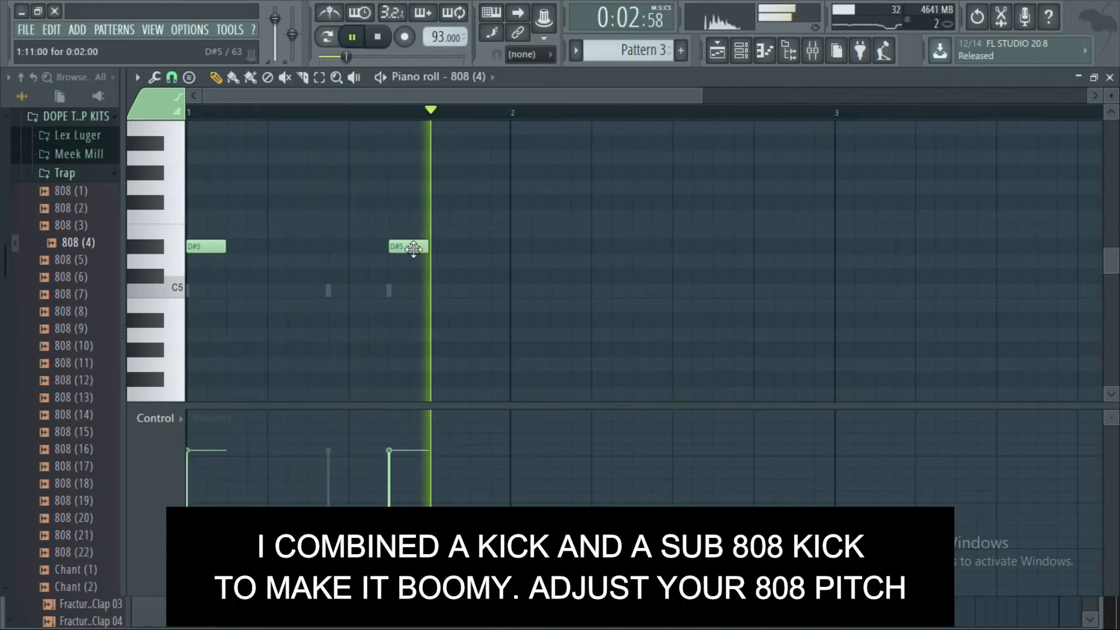
left_click(716, 51)
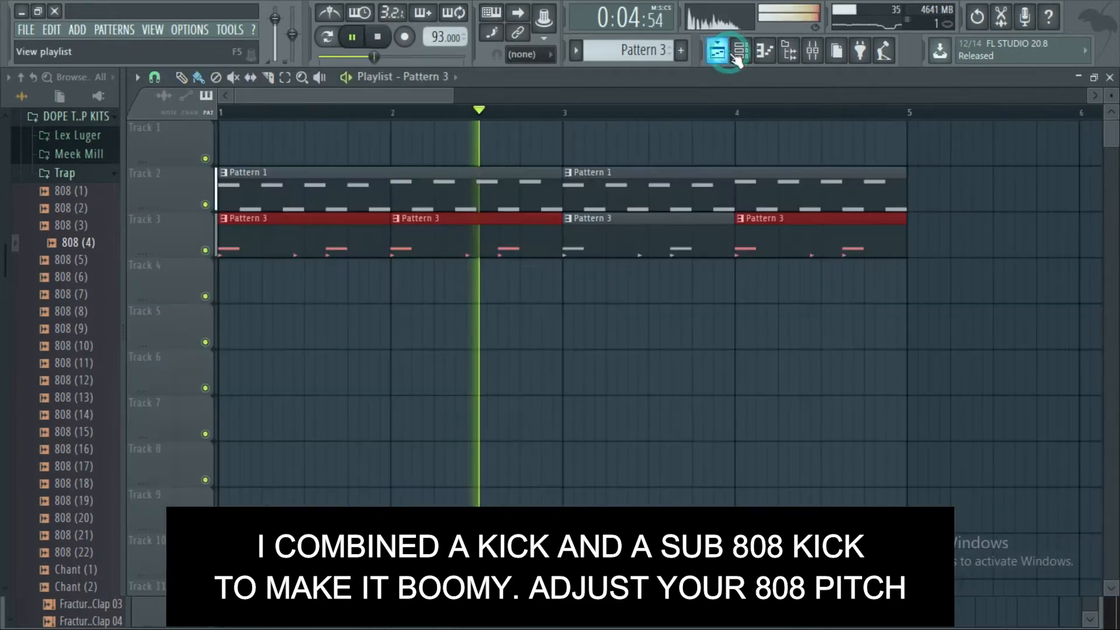
left_click(740, 51)
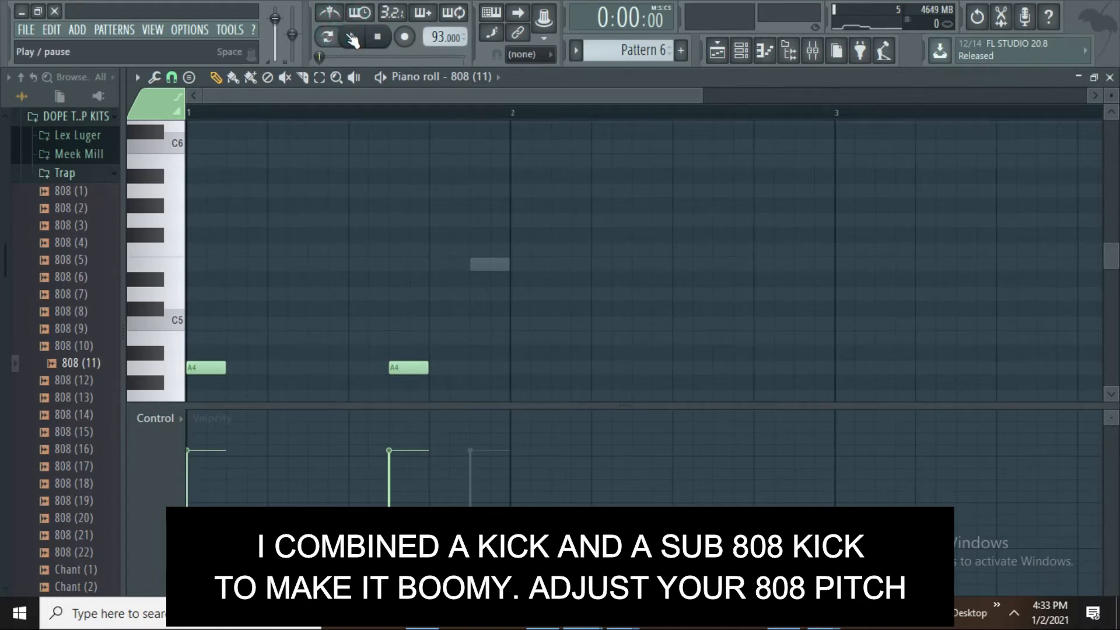
Copy the 808 (11) notes from Pattern 6 and paste them into the same channel in Pattern 5.
left_click(753, 59)
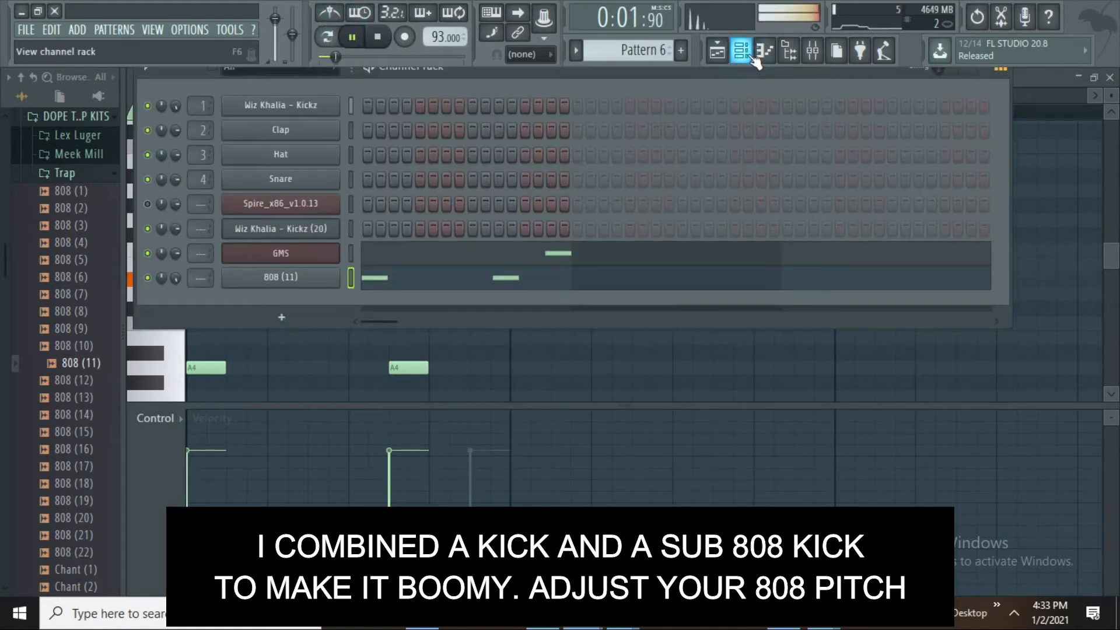
left_click(390, 280)
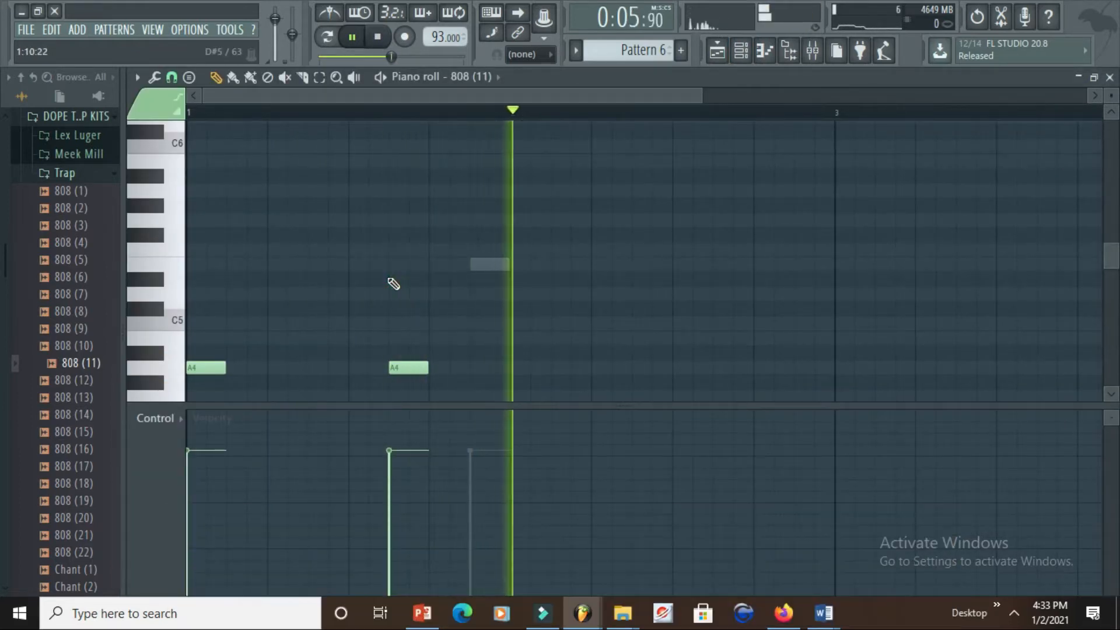
left_click(740, 51)
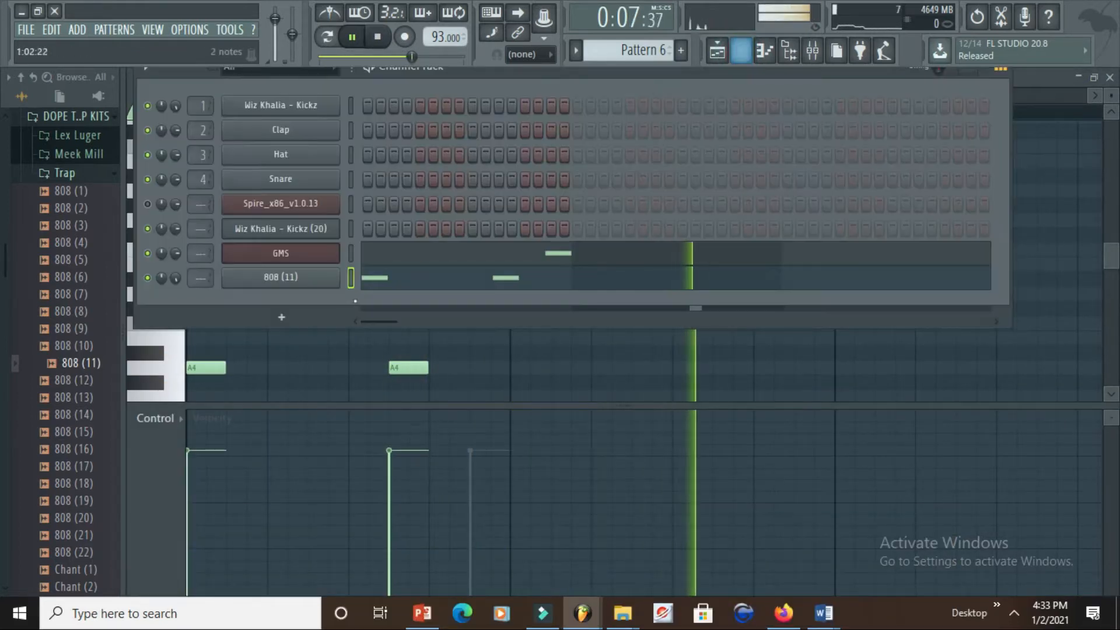
right_click(305, 278)
left_click(502, 291)
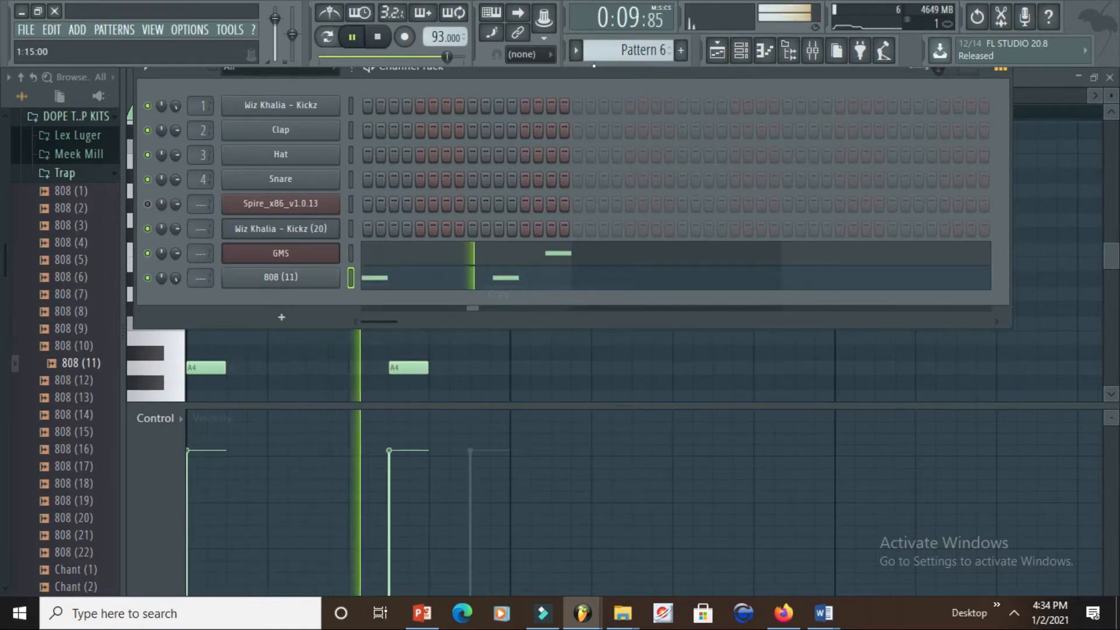
left_click_drag(611, 50, 601, 66)
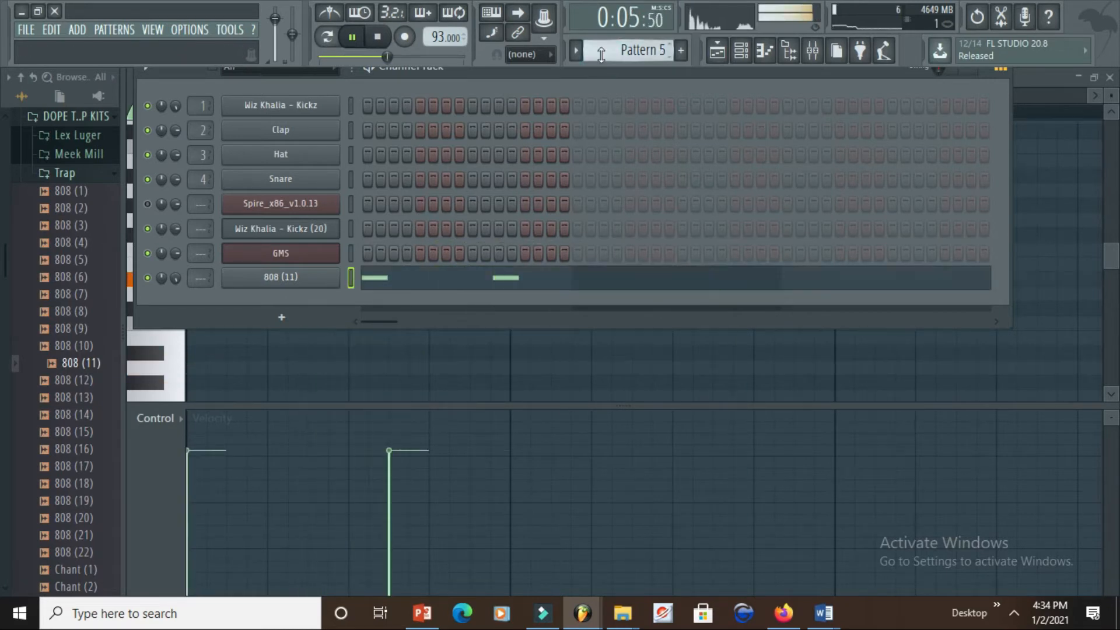
right_click(319, 277)
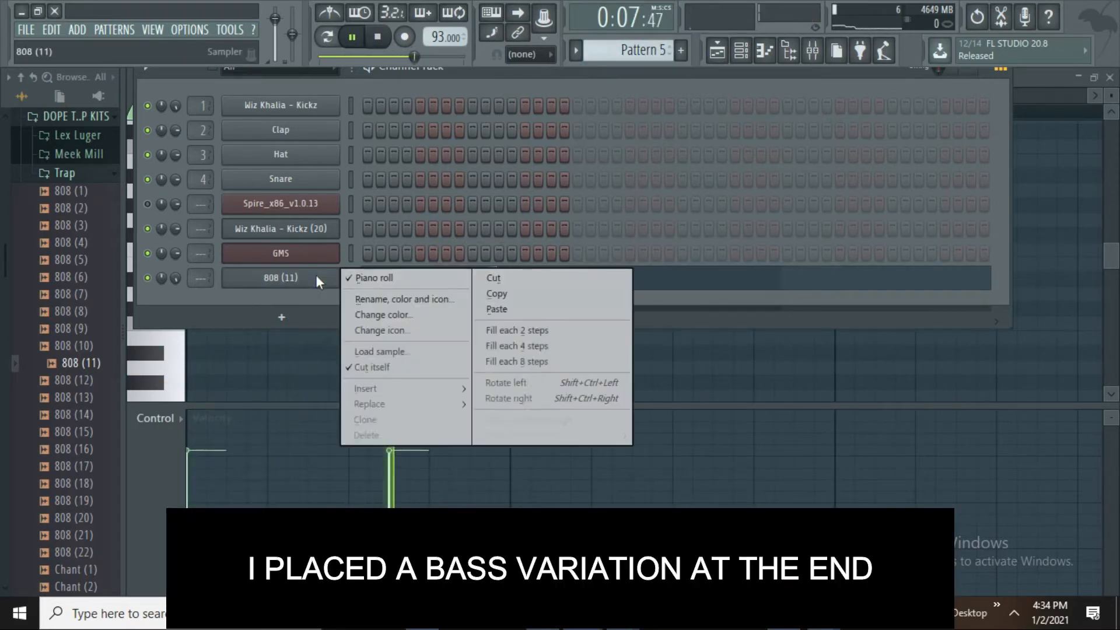
left_click(495, 311)
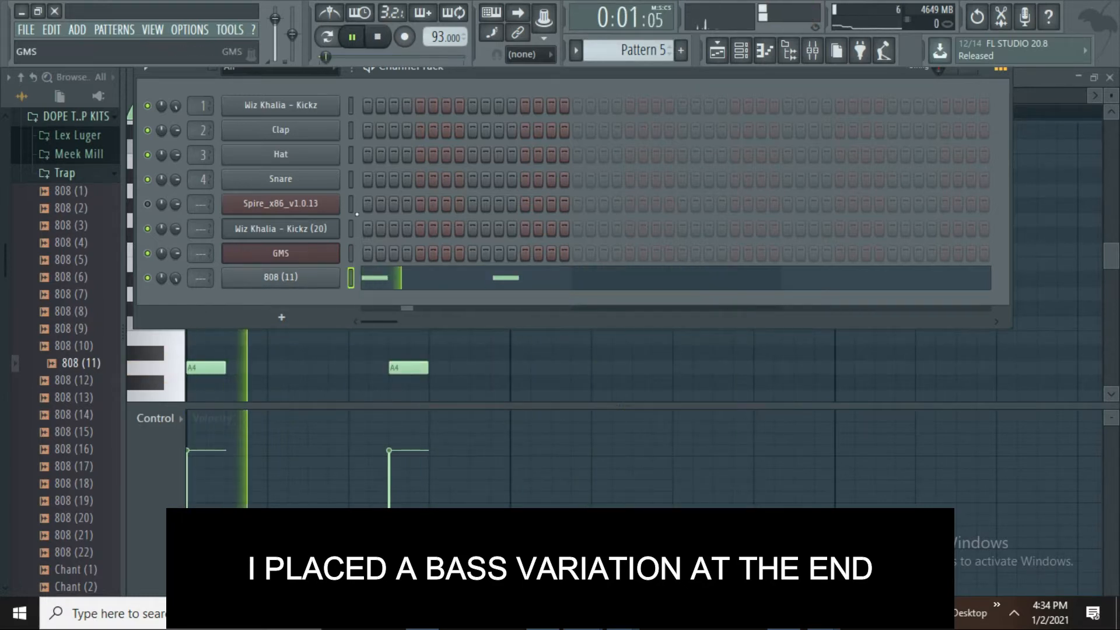
Check the pattern arrangement in the playlist and unmute the Spire_x86_v1.0.13 channel.
left_click(721, 56)
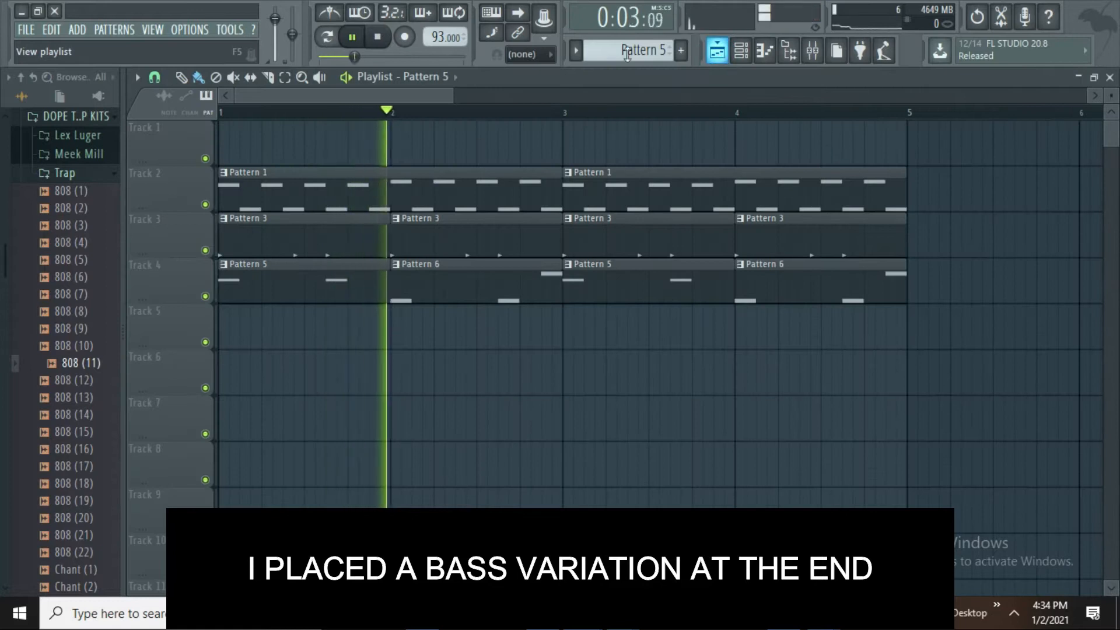
left_click(740, 51)
left_click(148, 204)
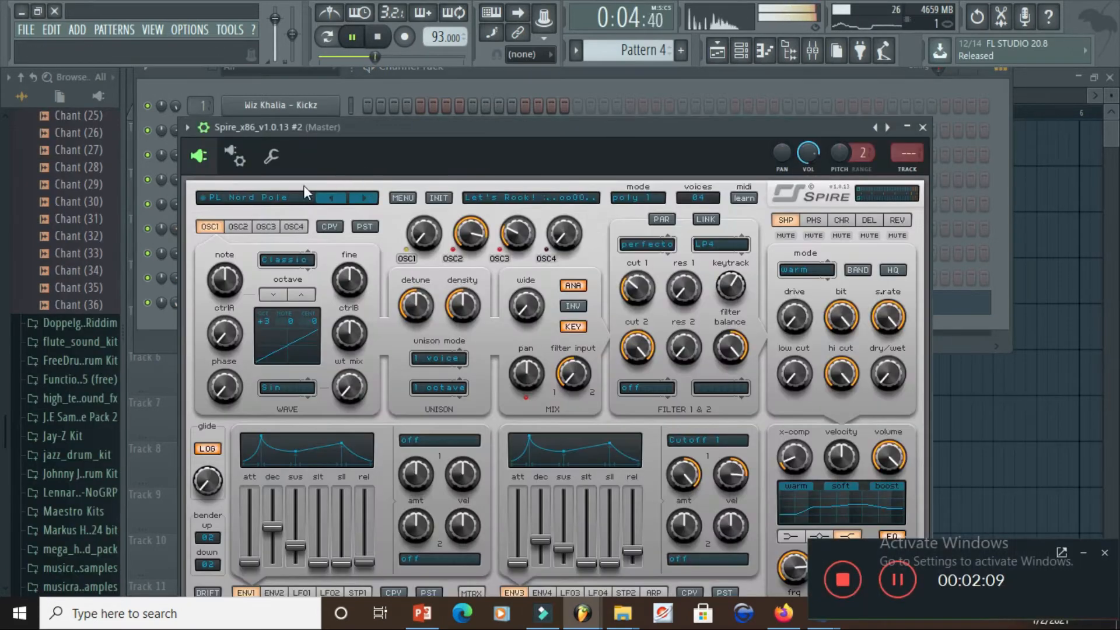
Load the LD Tomy preset in the Spire_x86_v1.0.13 #2 synth and return to its channel.
left_click(261, 201)
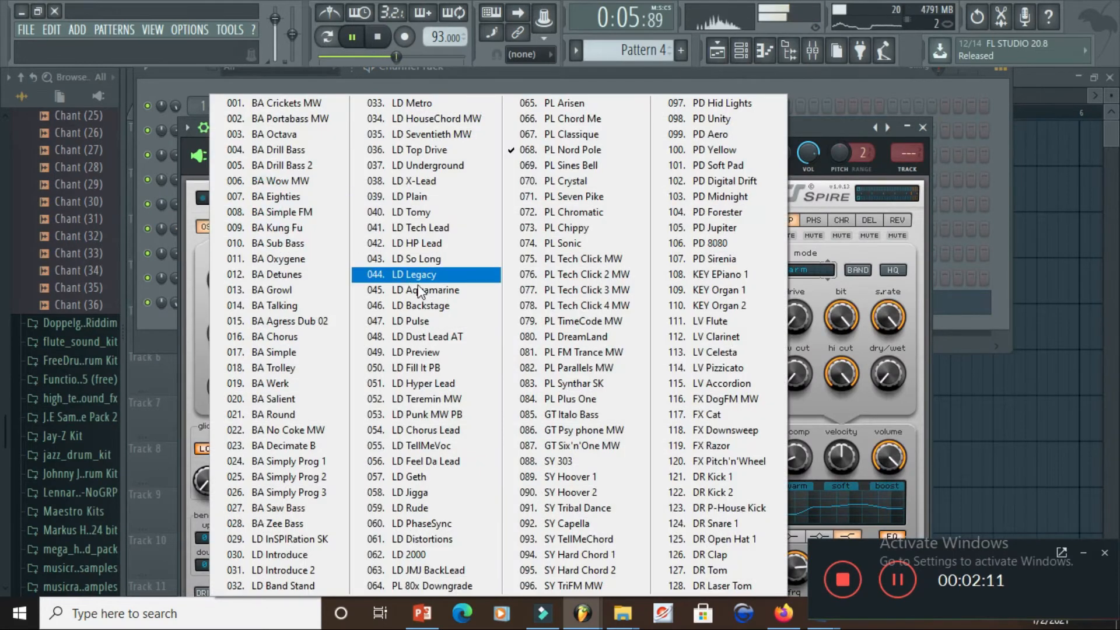
left_click(411, 212)
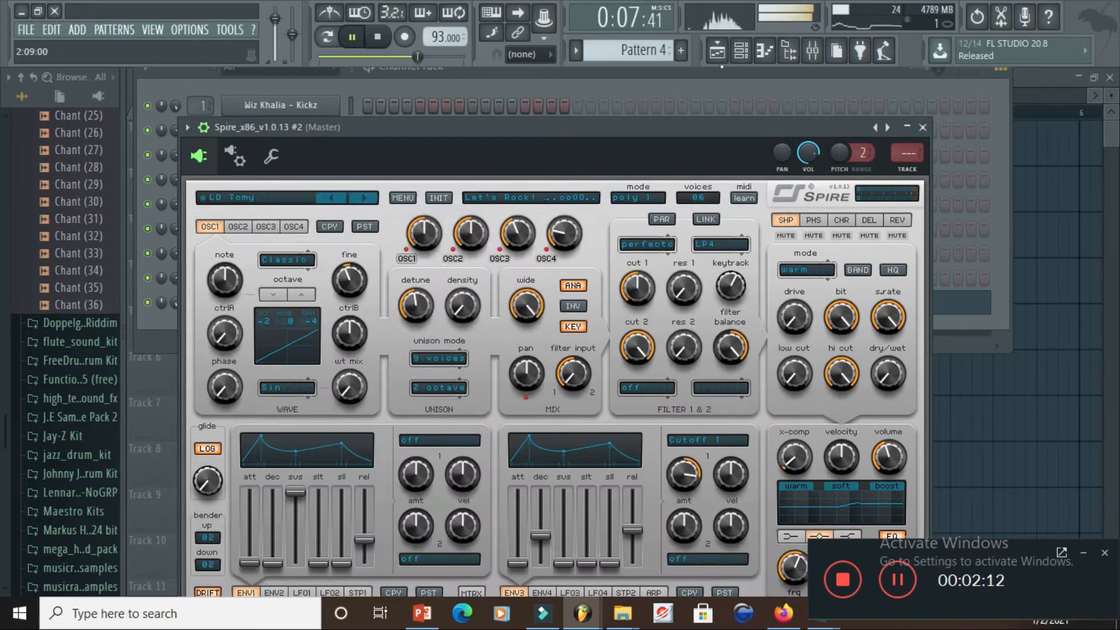
left_click(742, 52)
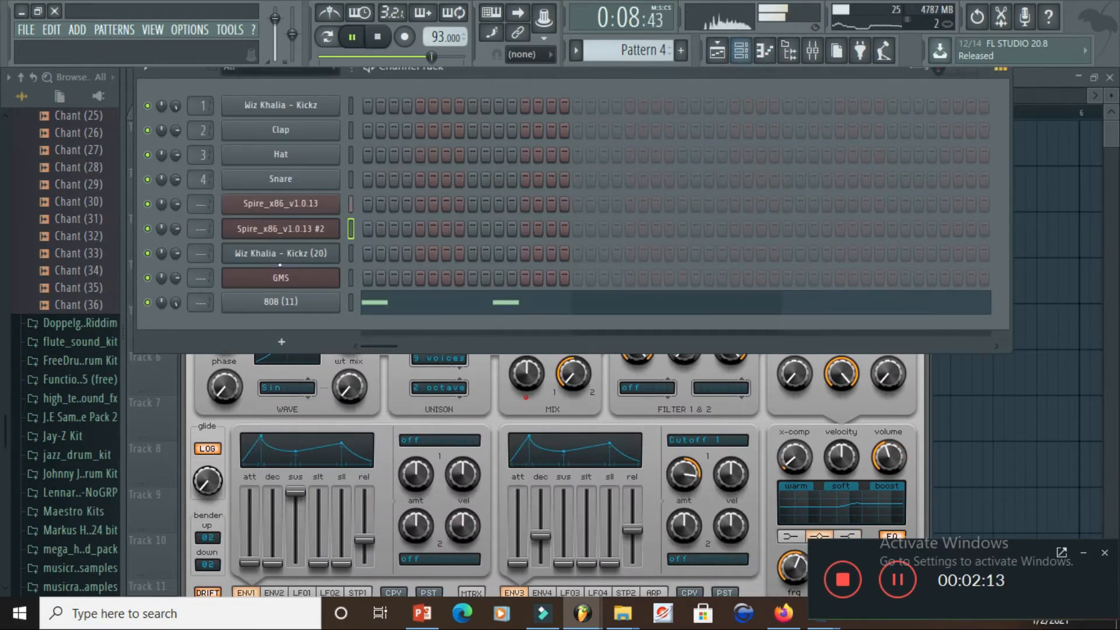
right_click(327, 228)
Select Pattern 7 and paint it across bars 1 to 4 on Track 5 of the playlist.
left_click(726, 49)
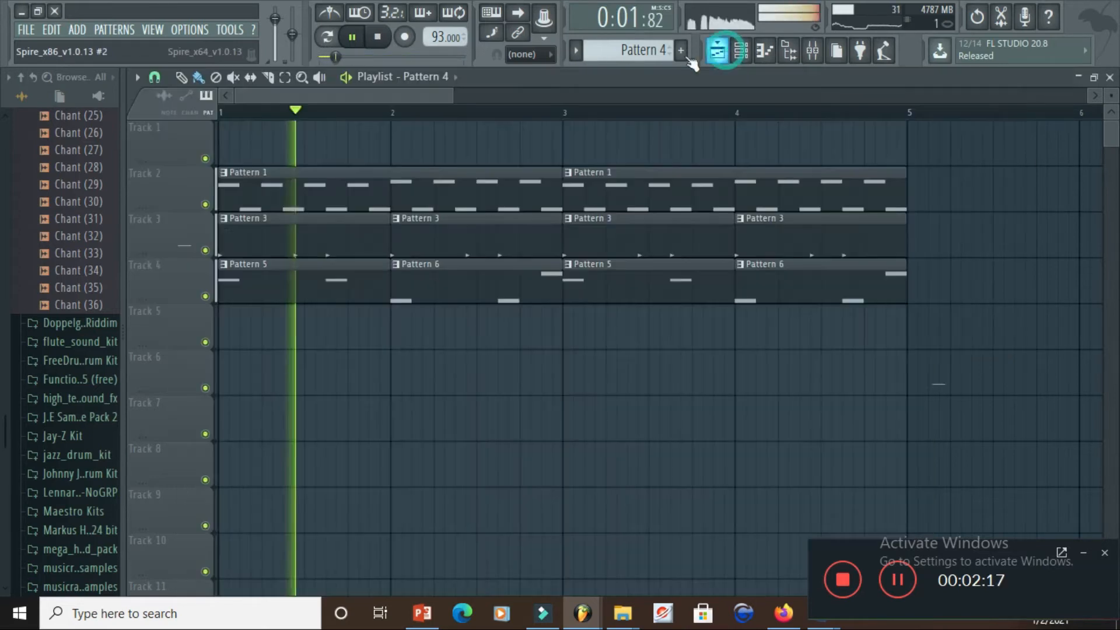
scroll(629, 50, "up", 2)
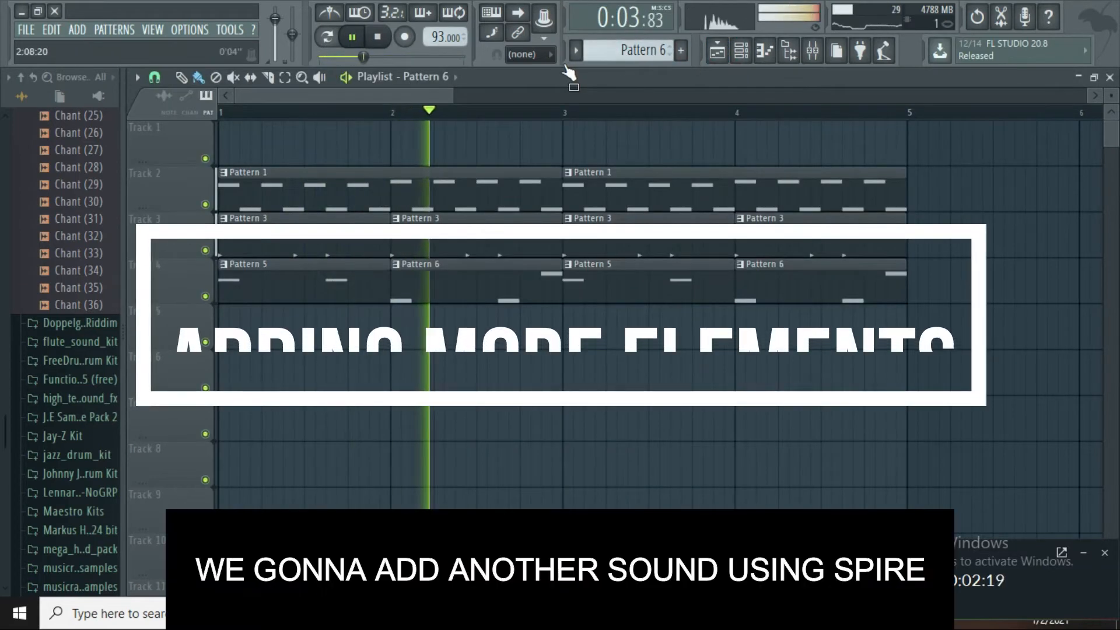
scroll(629, 51, "up", 1)
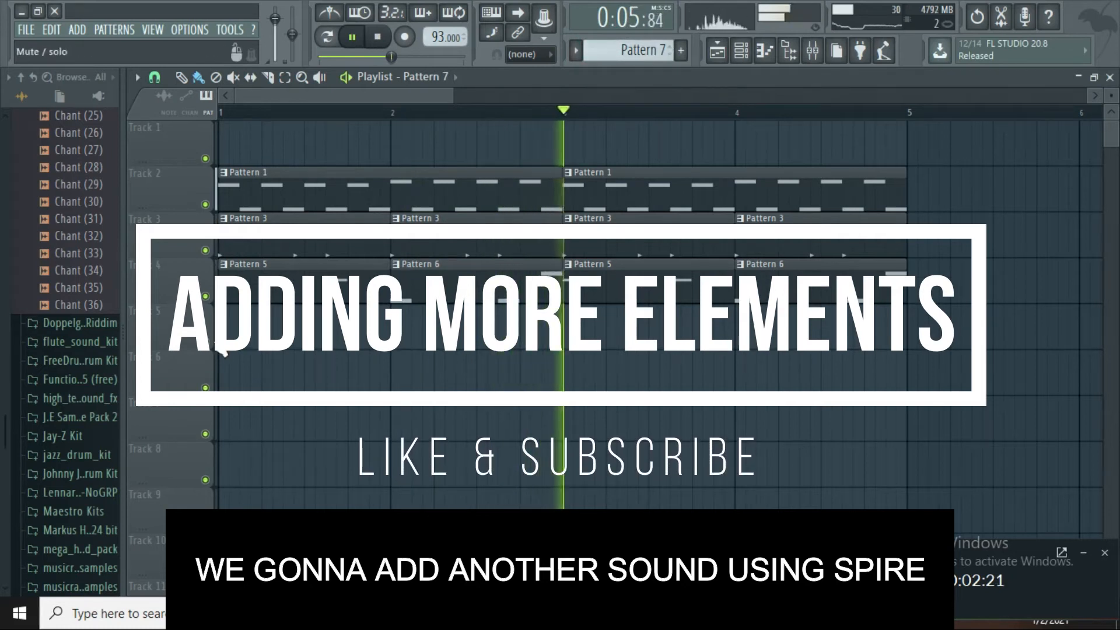
left_click_drag(228, 336, 828, 326)
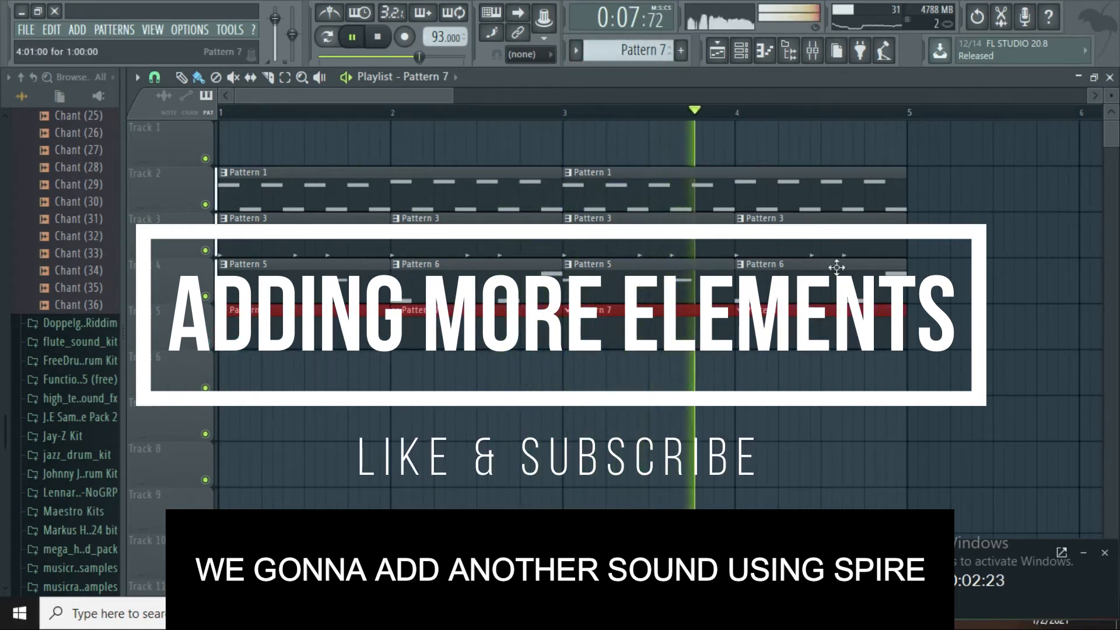
Open the Spire_x86_v1.0.13 #2 synth for Pattern 7 and switch its preset to LD Plain.
left_click(764, 50)
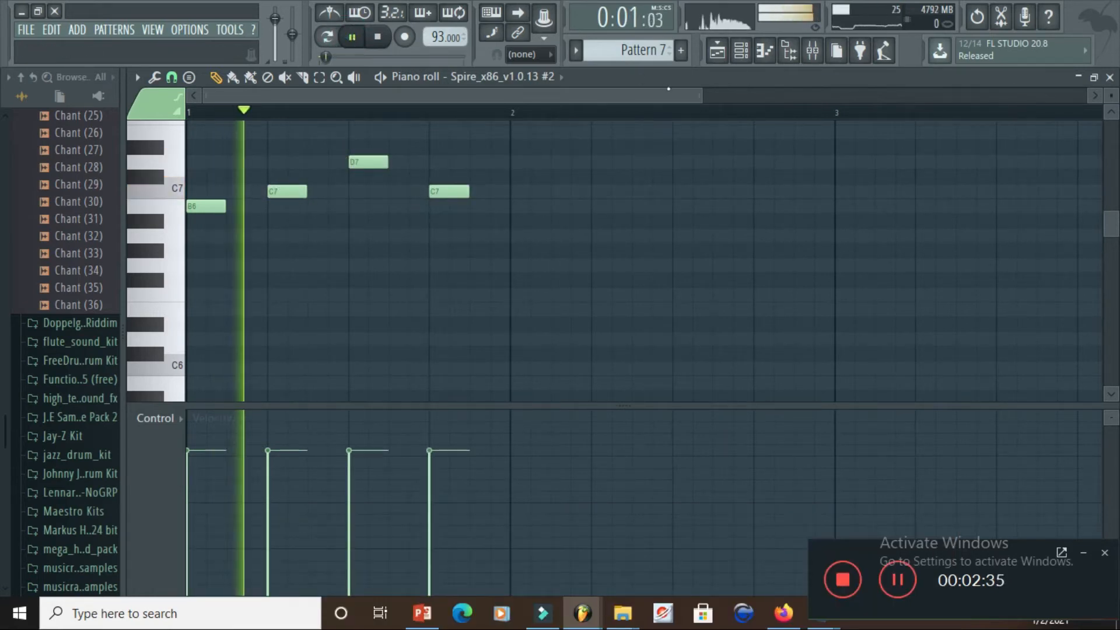
left_click(739, 52)
left_click(278, 229)
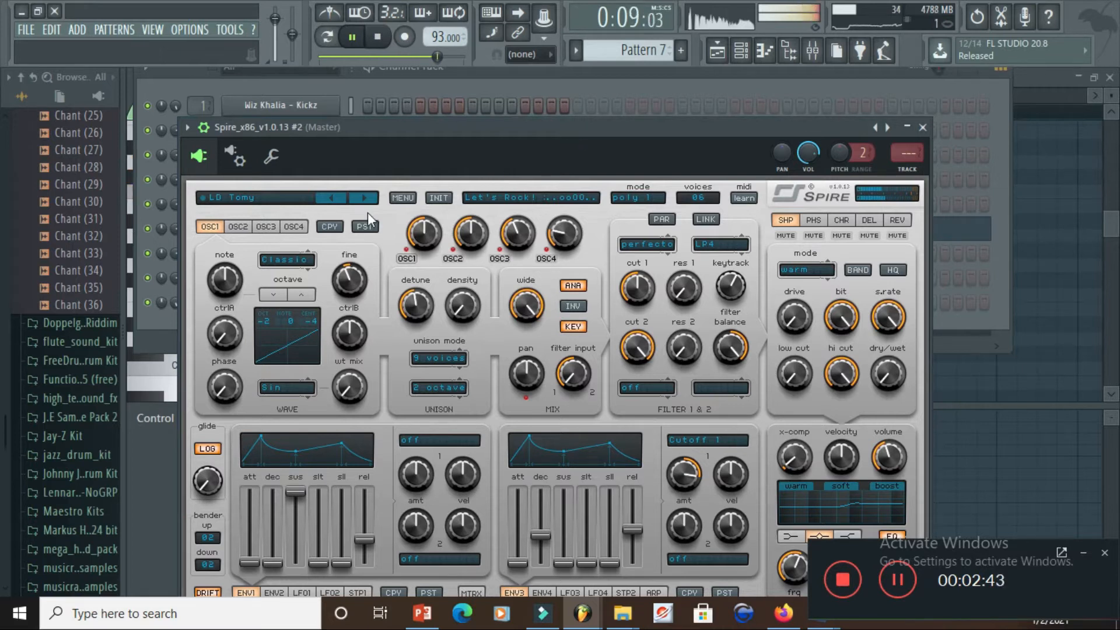
left_click(330, 199)
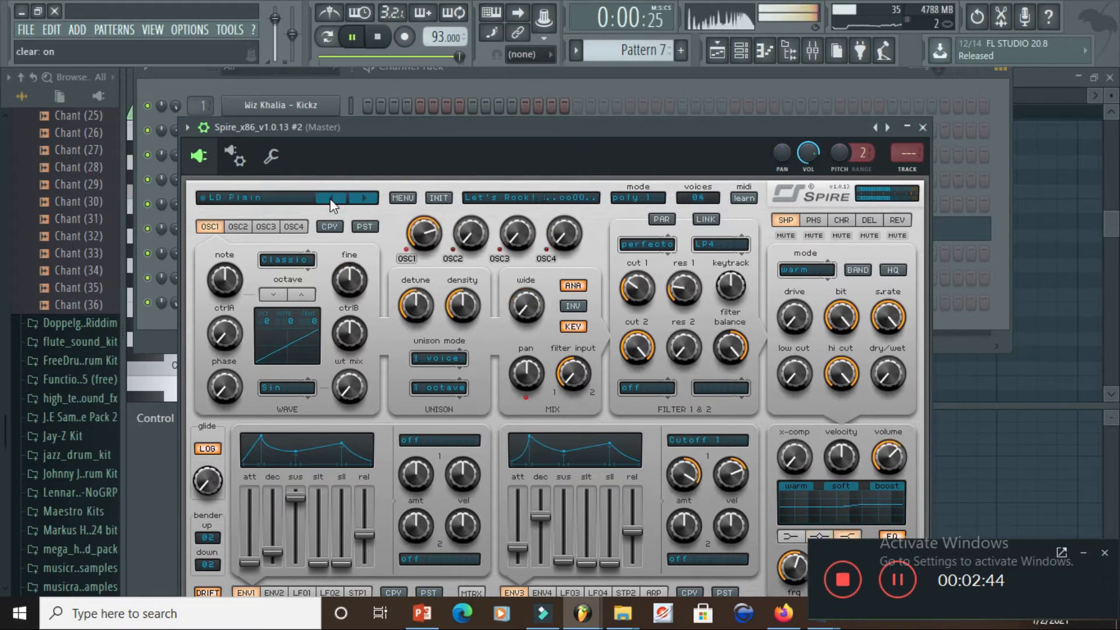
Audition neighbouring presets in the Spire_x86_v1.0.13 #2 synth, settle on LD HP Lead, and return to the playlist.
left_click(361, 198)
left_click(362, 199)
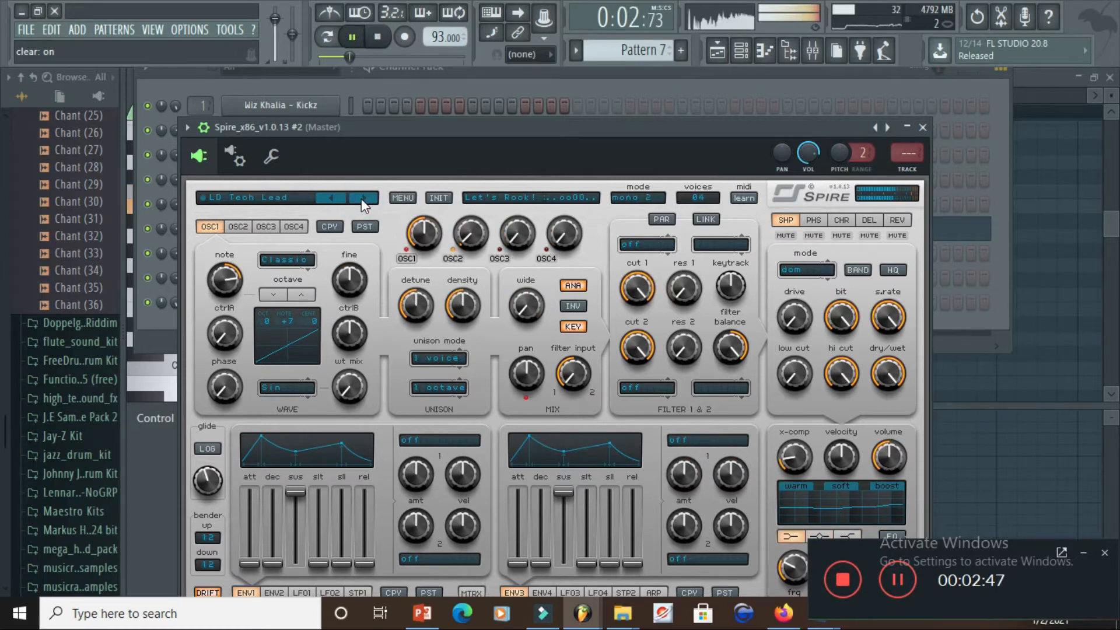
left_click(361, 198)
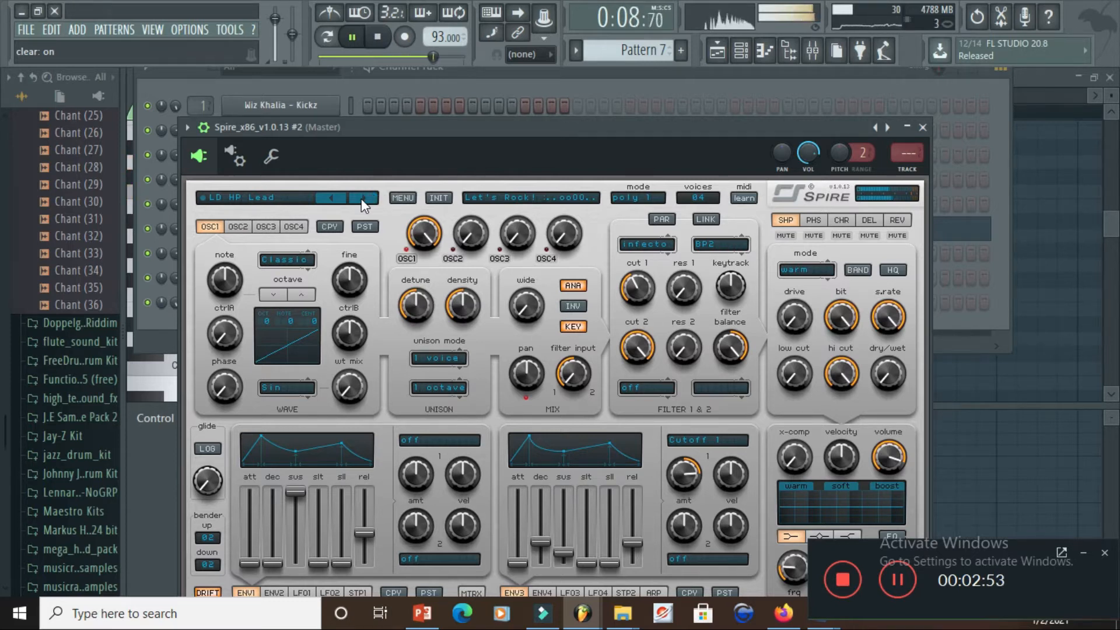
left_click(362, 198)
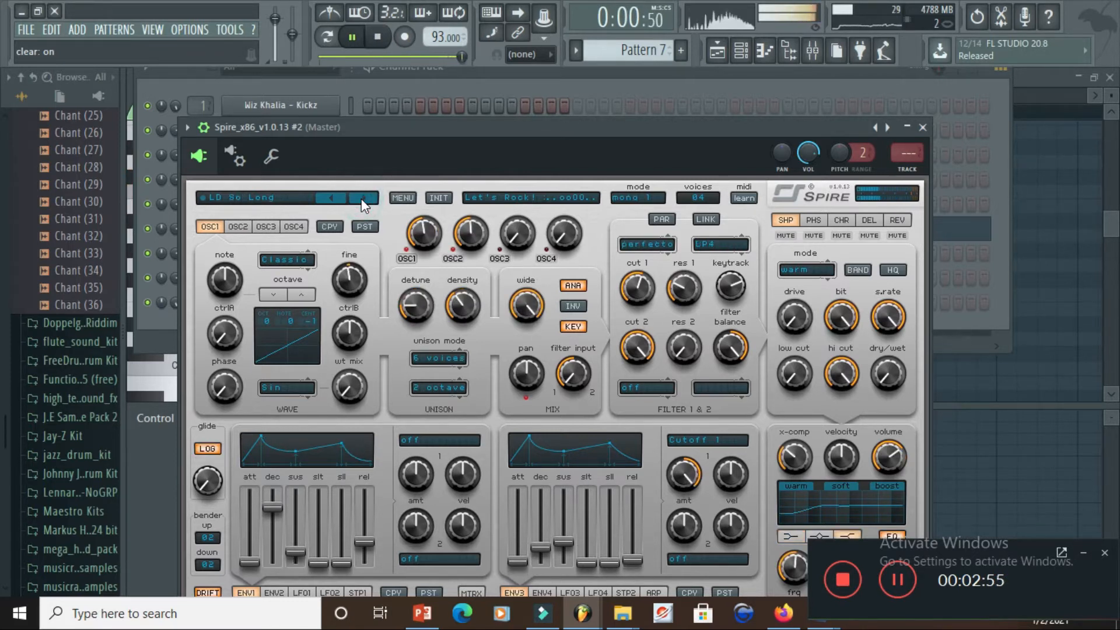
left_click(329, 197)
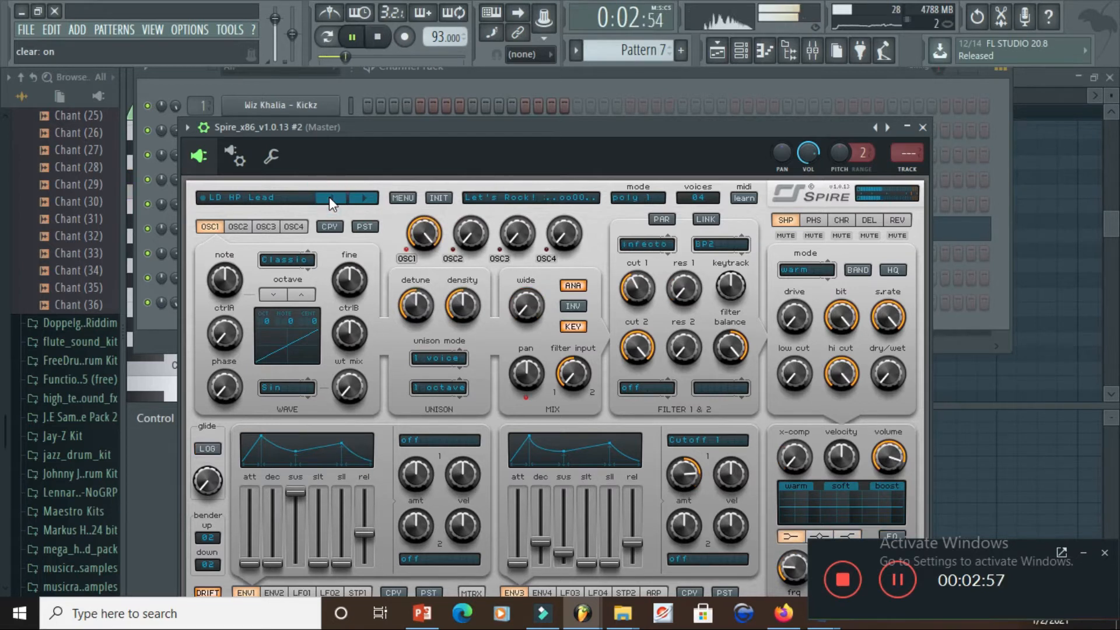
left_click(713, 59)
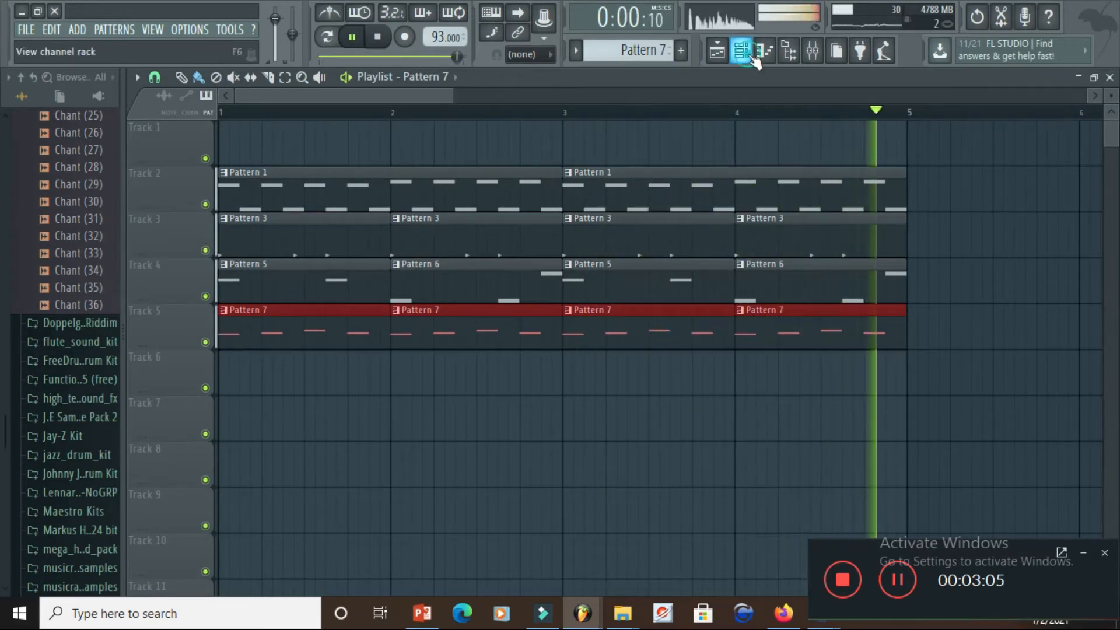
Add a Hi Hat (5) hit on step 5 of Pattern 8 and paint the pattern across bars 1 to 4 on Track 6.
left_click(749, 55)
left_click(423, 353)
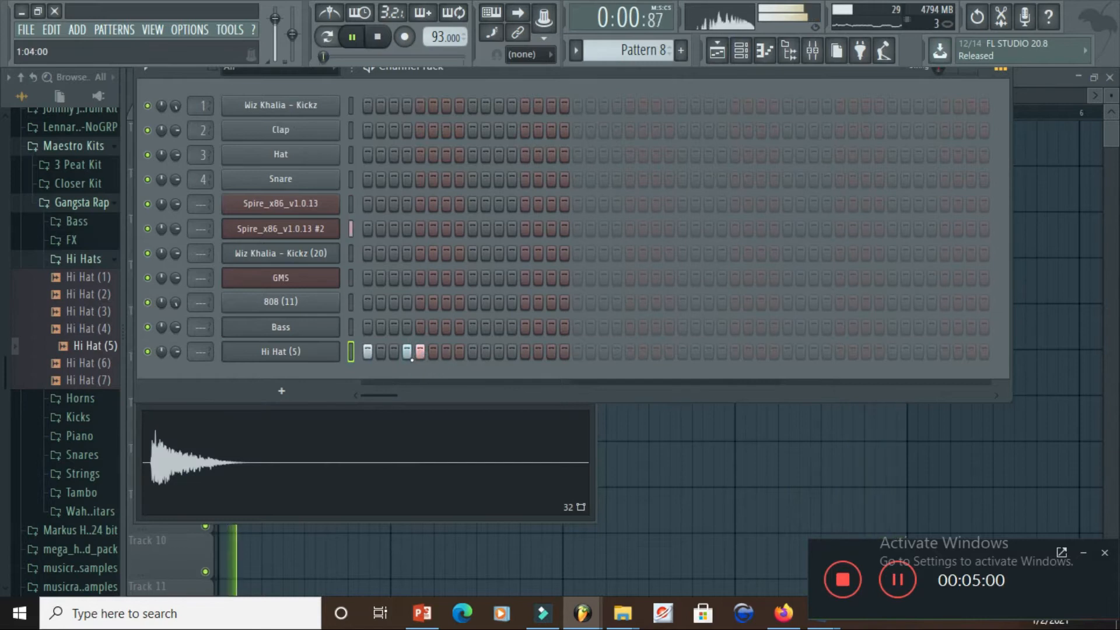
left_click(720, 45)
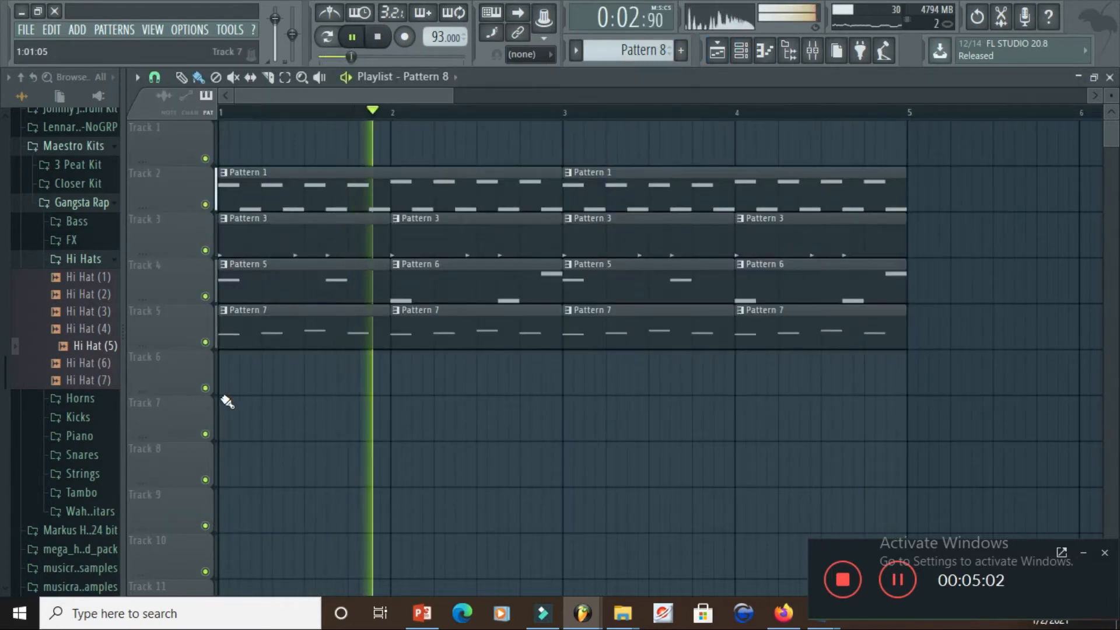
left_click_drag(227, 379, 743, 356)
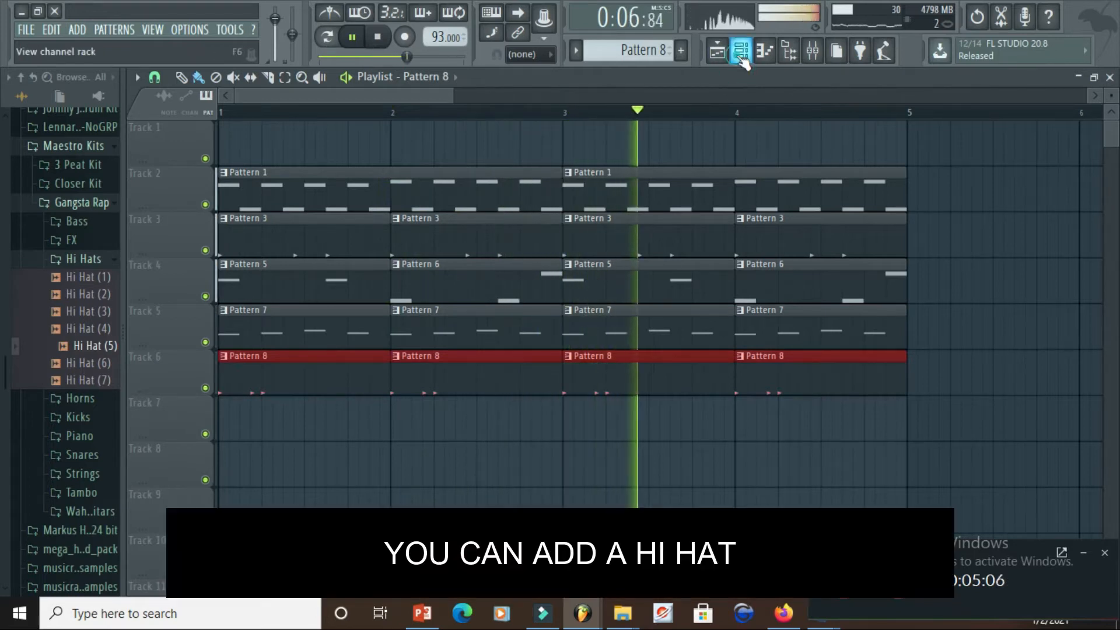
Extend the Hi Hat (5) sequence in Pattern 8 with hits on steps 7, 11, 15 and 16.
left_click(739, 52)
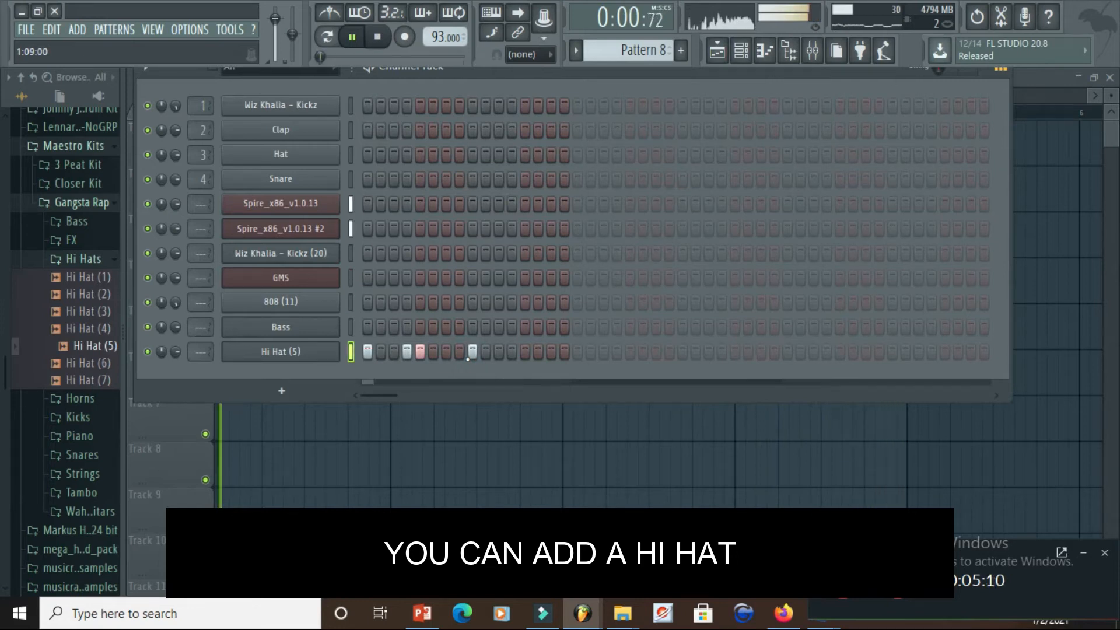
left_click(460, 353)
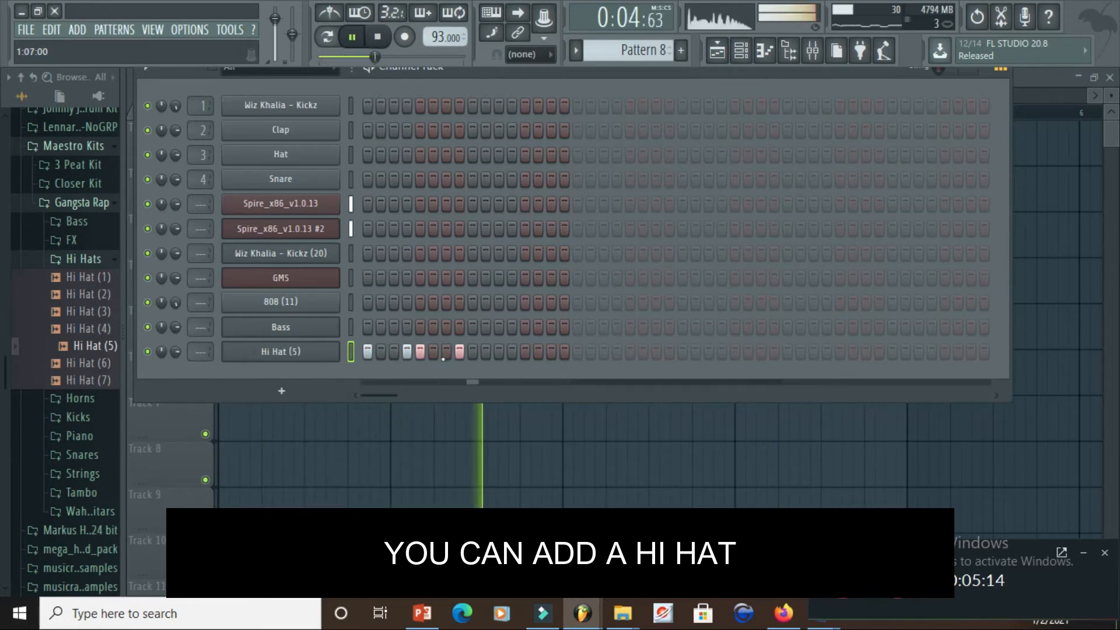
left_click(445, 355)
right_click(459, 354)
left_click(485, 352)
right_click(486, 354)
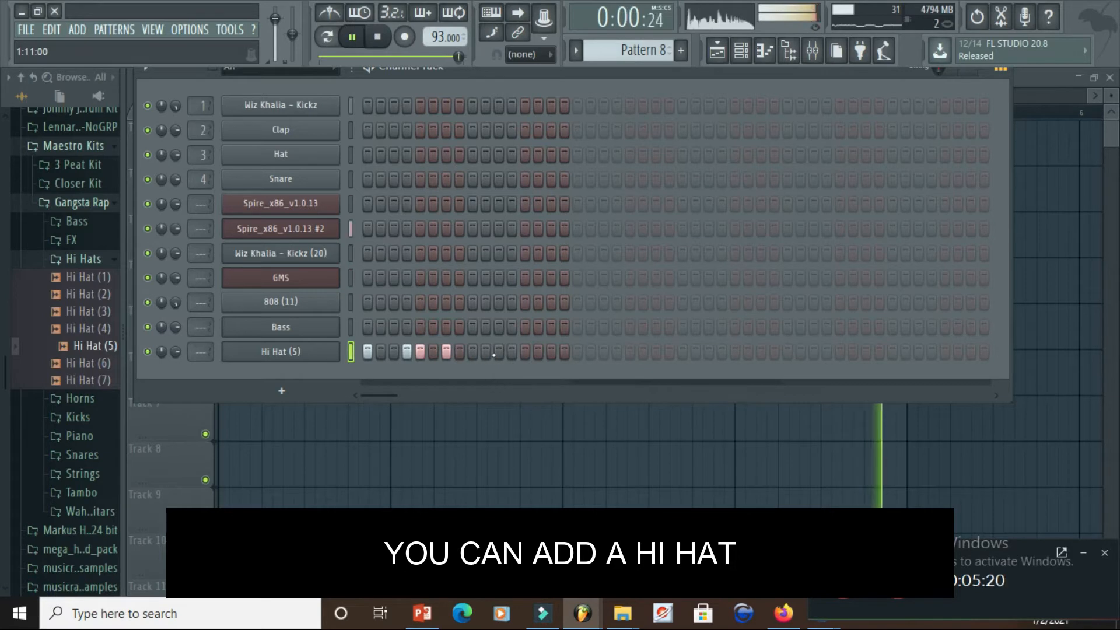
left_click(499, 352)
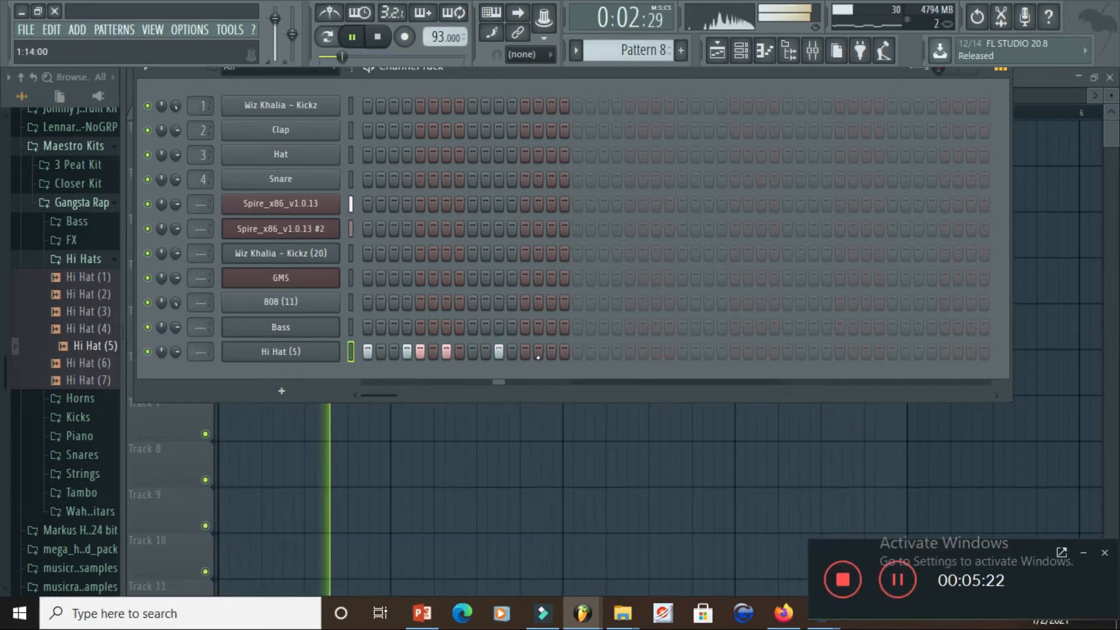
left_click(551, 352)
left_click(565, 353)
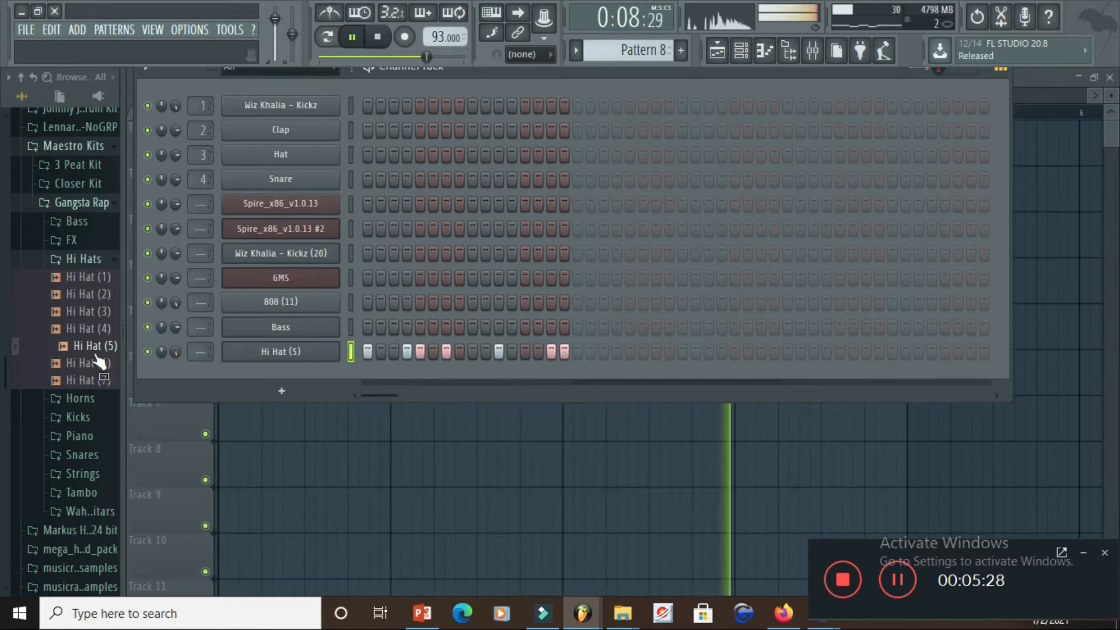
Save the project to the Desktop as HIPHOP.
left_click(26, 30)
left_click(37, 96)
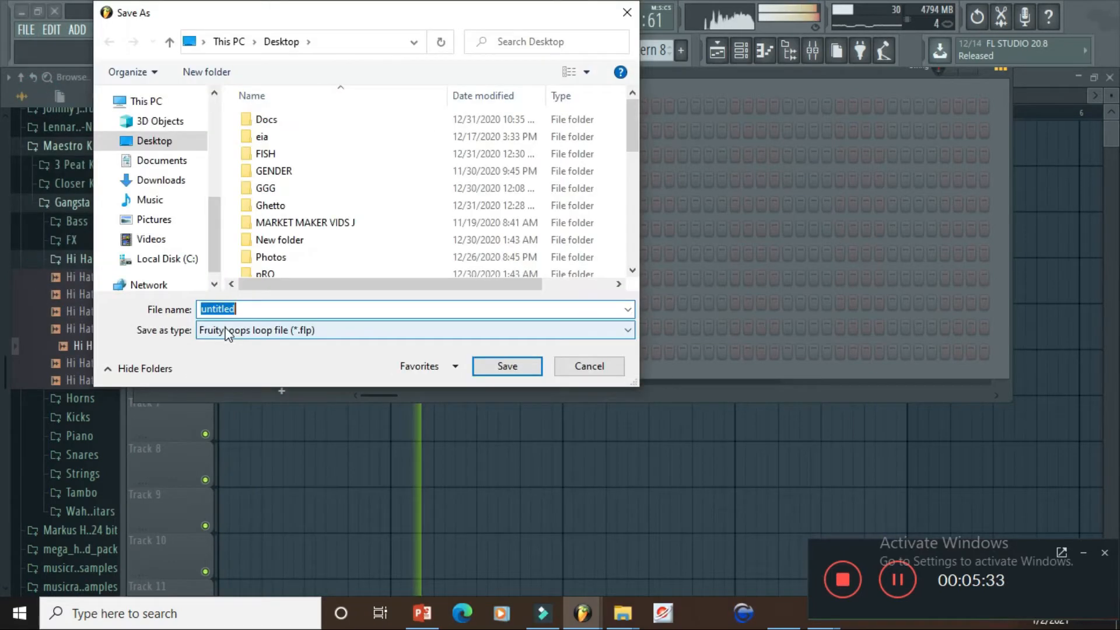
type("HIPHOP")
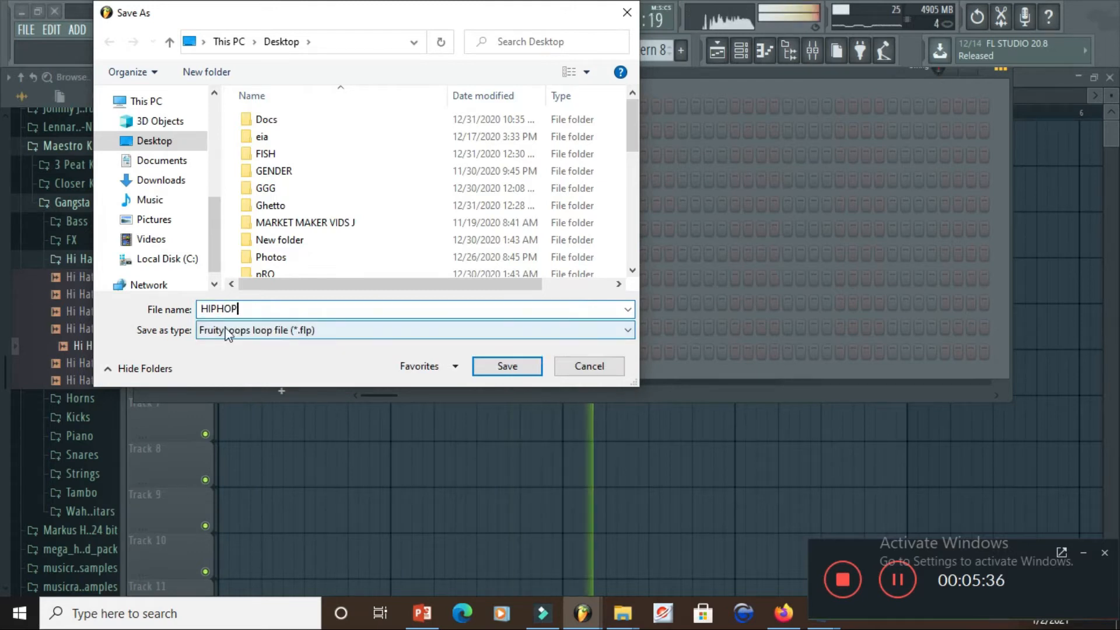
key("Return")
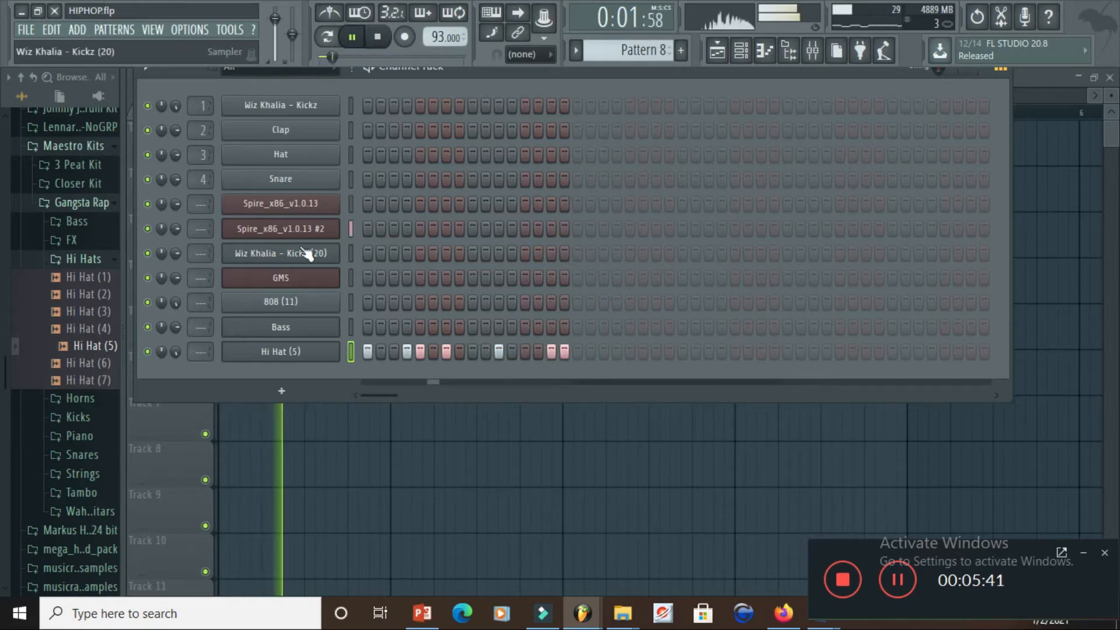
Open the piano roll of the Purity channel for Pattern 9 and place the pattern at bar 1 on Track 7.
left_click(299, 284)
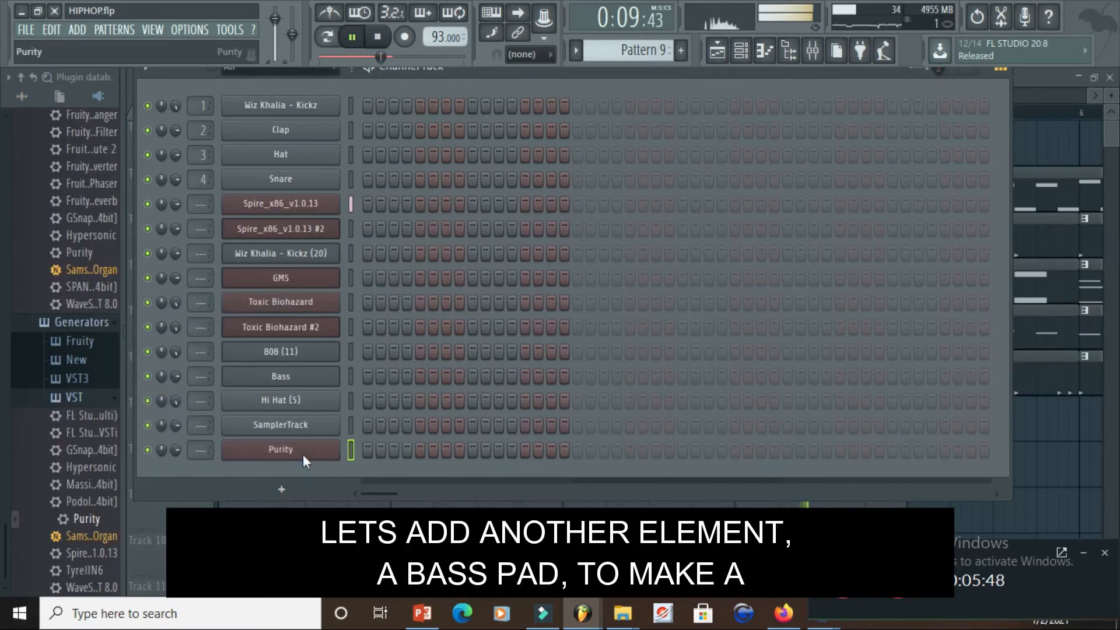
right_click(335, 449)
left_click(354, 416)
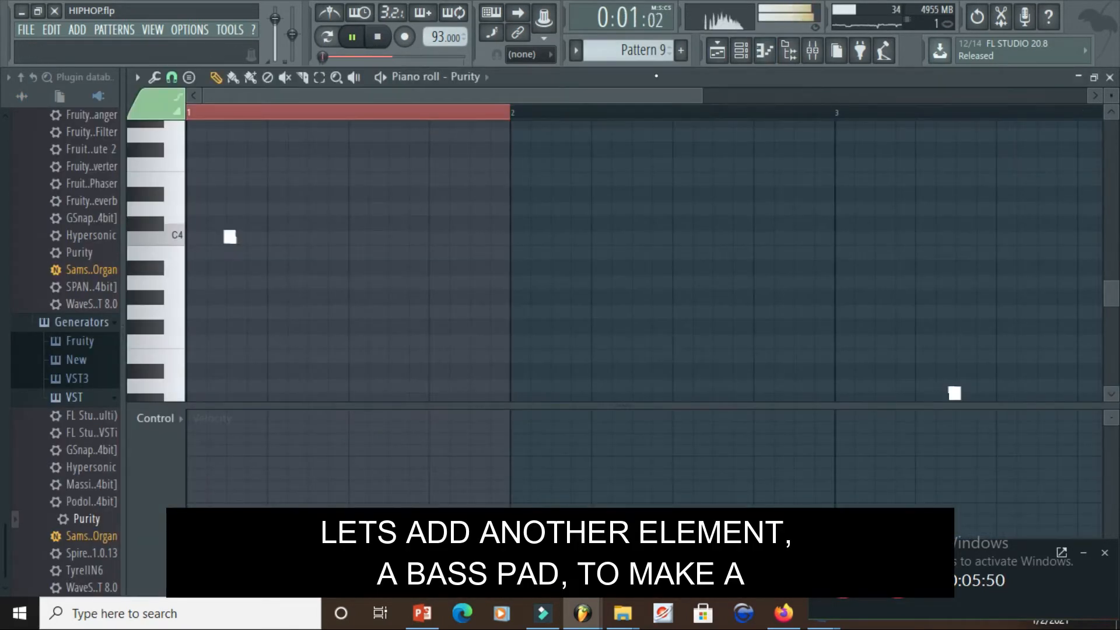
left_click(717, 51)
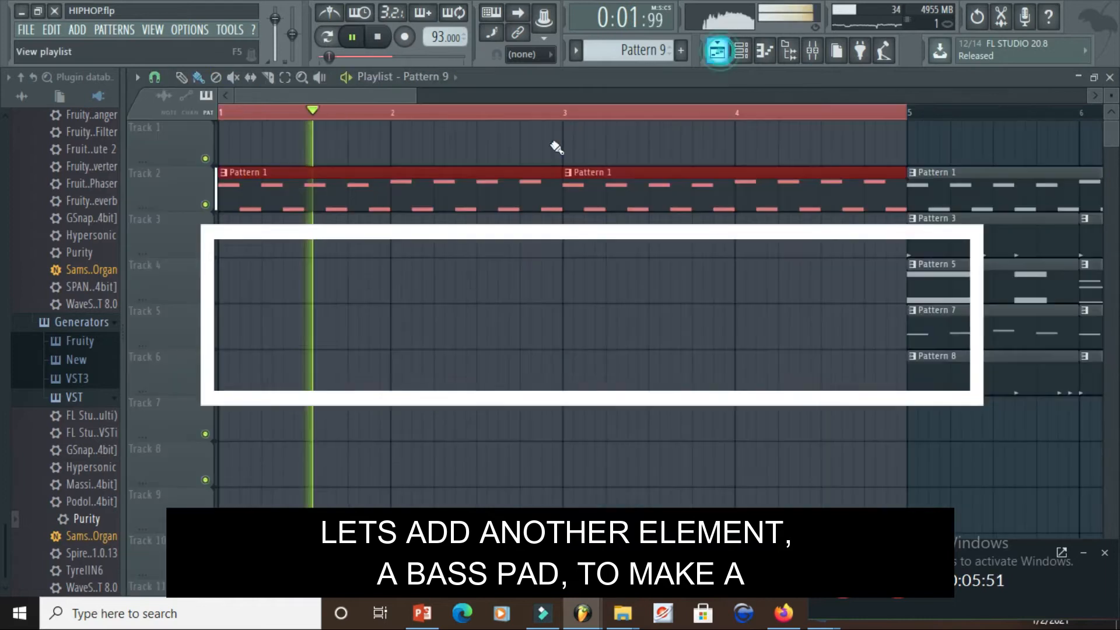
left_click(220, 418)
Stop playback and draw one-bar notes E3, D3, C3 and A2 in sequence from bar 1 in Purity's piano roll.
left_click(763, 52)
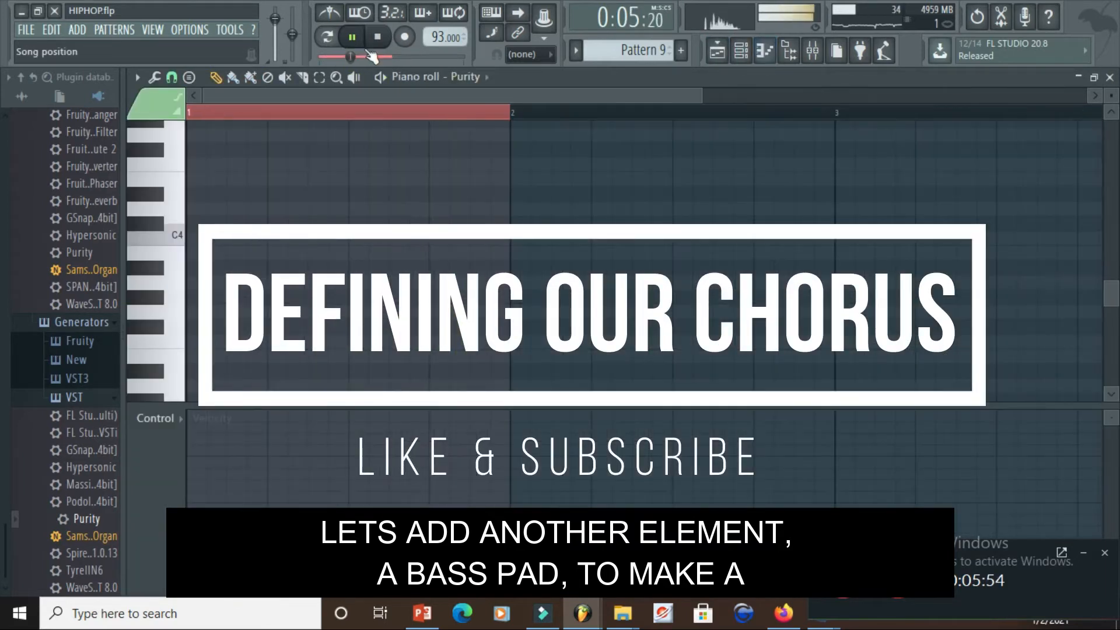
left_click(375, 38)
mouse_move(237, 261)
left_mouse_down()
mouse_move(187, 340)
mouse_move(163, 272)
mouse_move(155, 172)
mouse_move(154, 350)
left_mouse_up()
left_click_drag(242, 350, 428, 350)
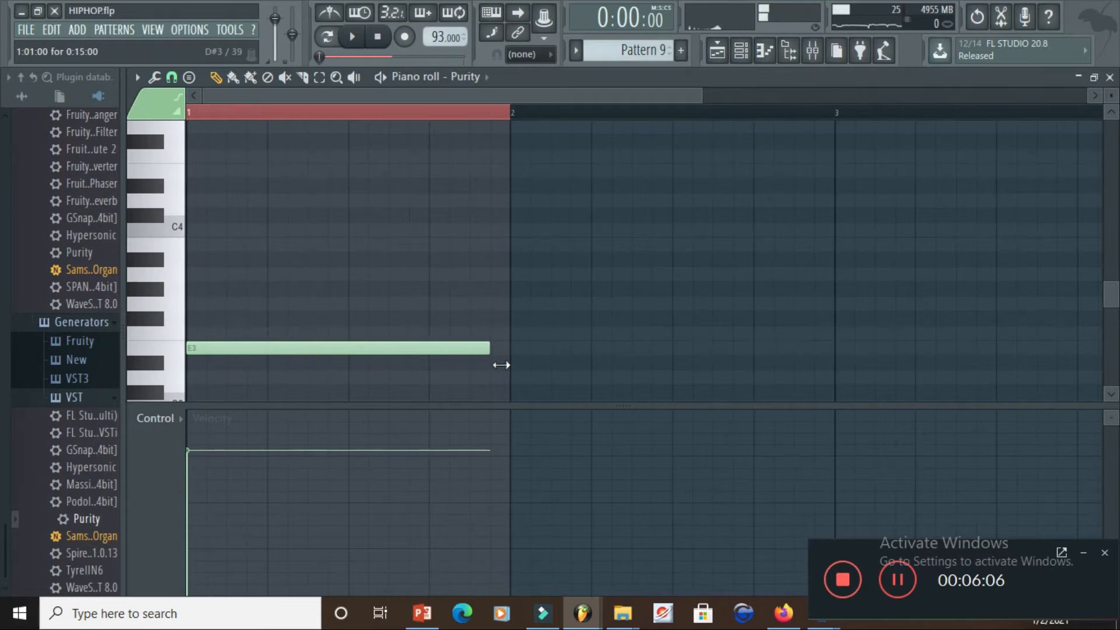
left_click_drag(530, 376, 510, 370)
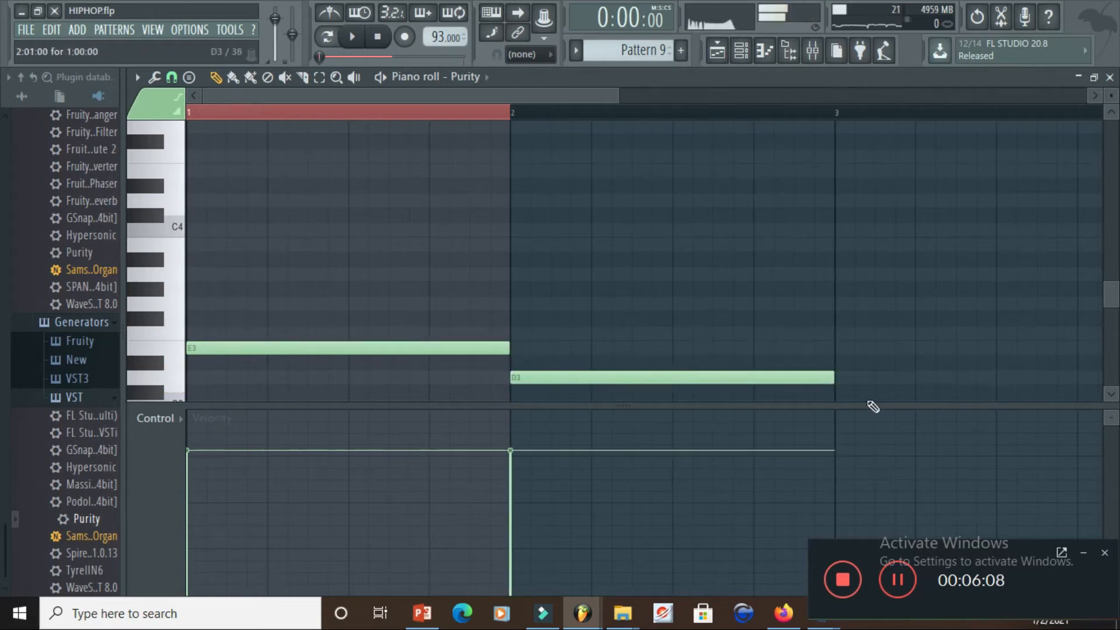
left_click_drag(1107, 303, 1106, 320)
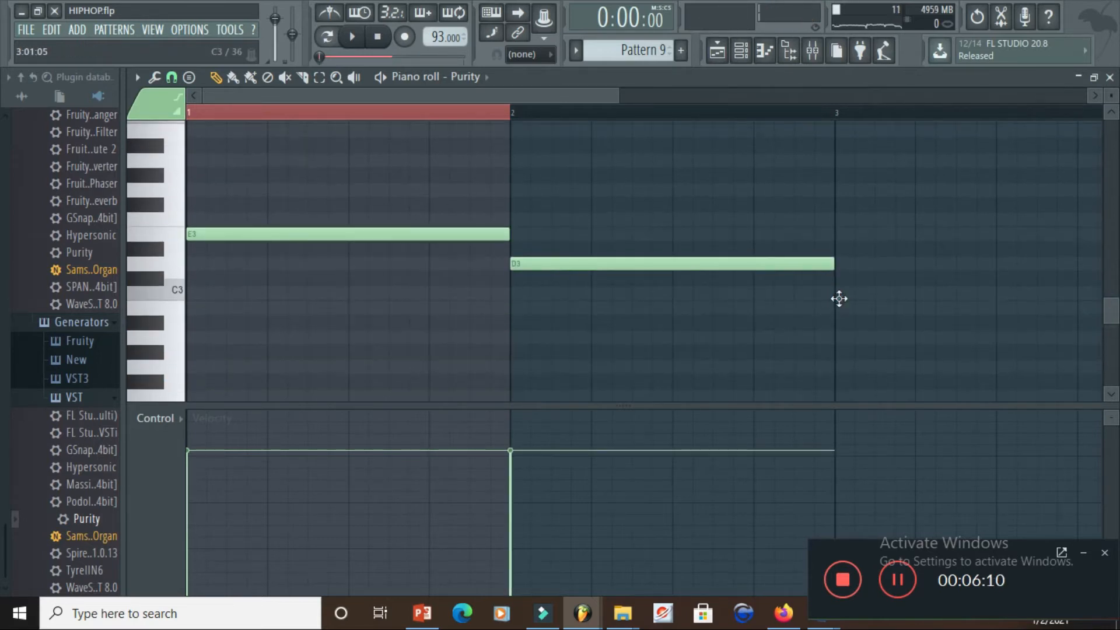
left_click(839, 297)
left_click_drag(537, 93, 675, 93)
left_click_drag(805, 320, 803, 340)
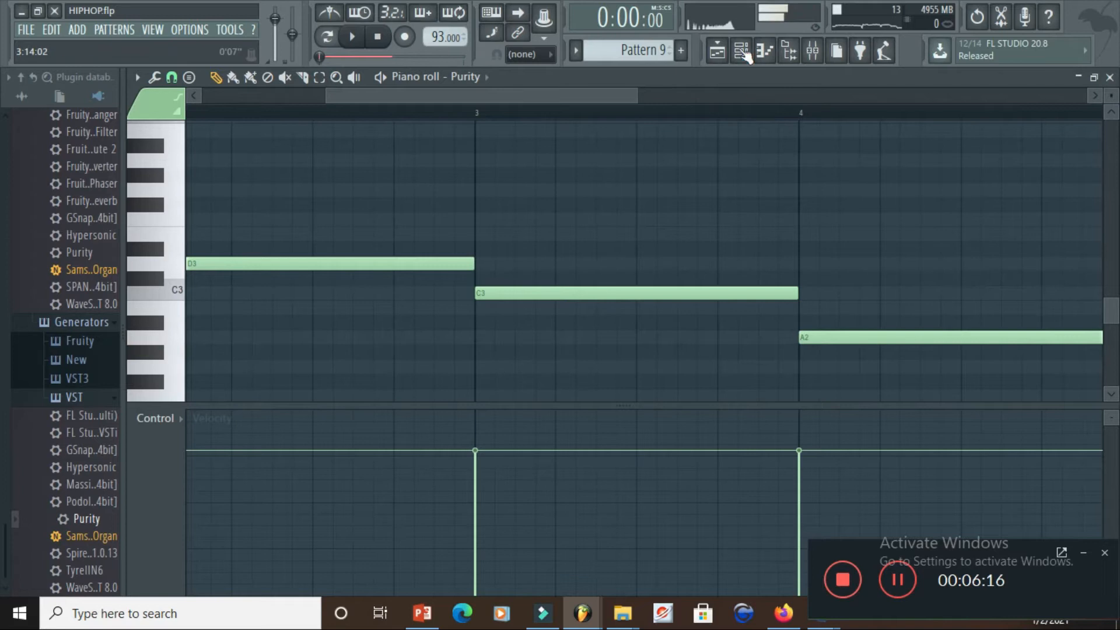
Open the Purity synth and audition presets from its Fast Synth category, including Moogy Woogy, with playback running.
left_click(741, 52)
left_click(297, 448)
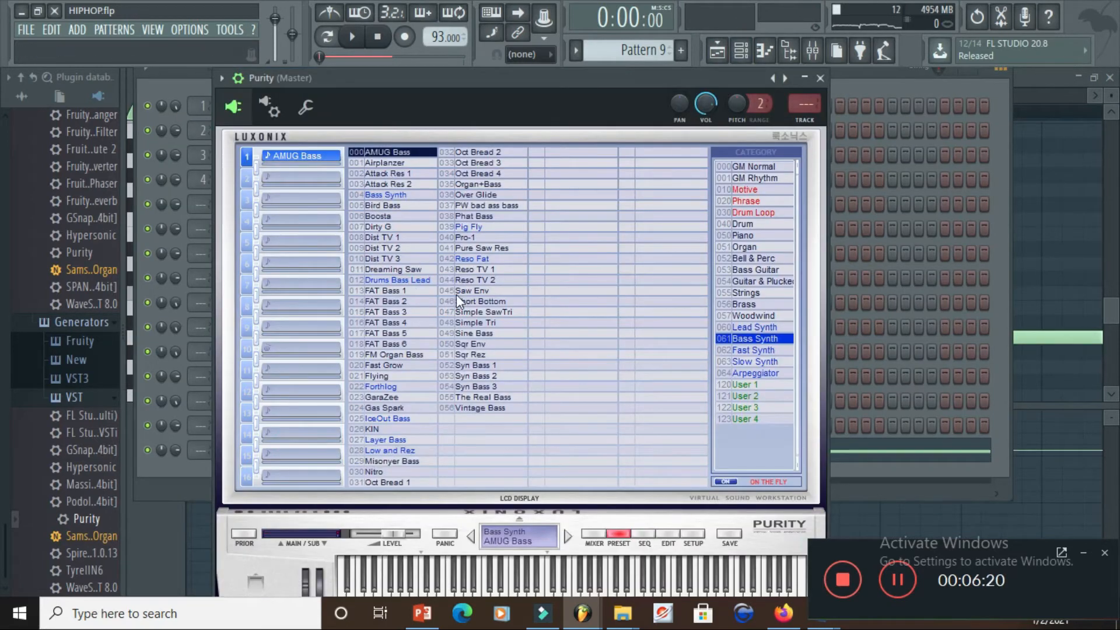
left_click(758, 350)
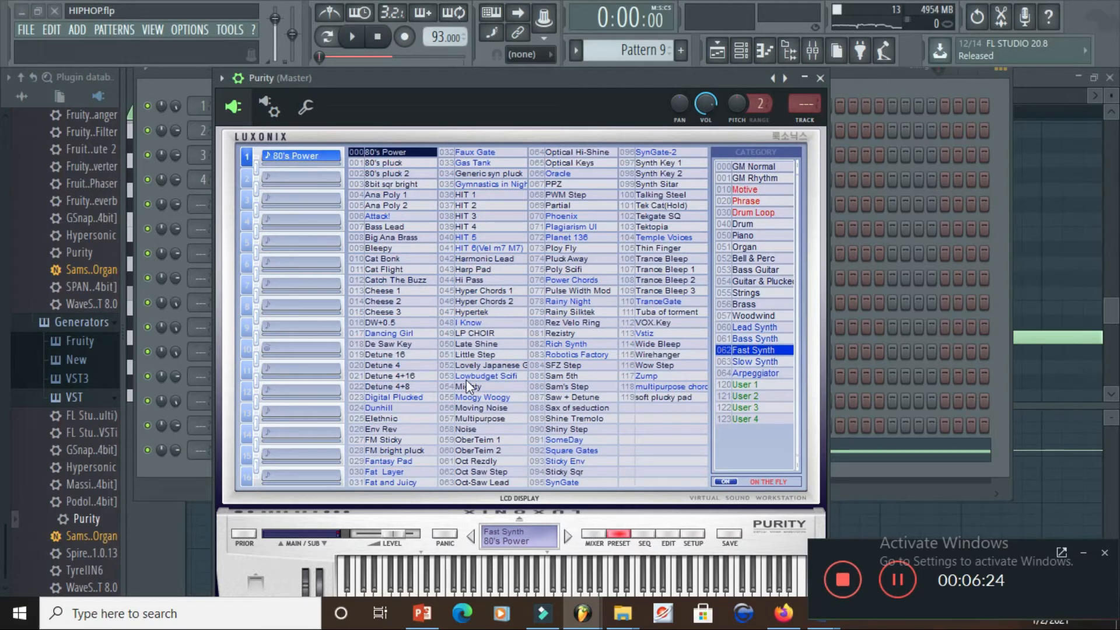
left_click(482, 398)
left_click(350, 38)
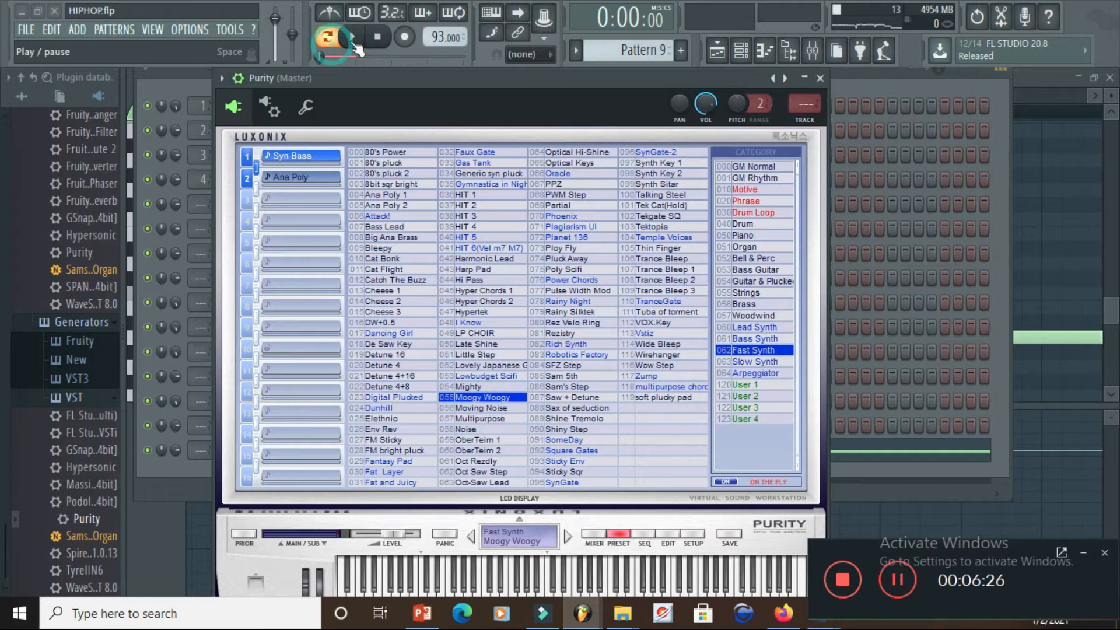
left_click(383, 174)
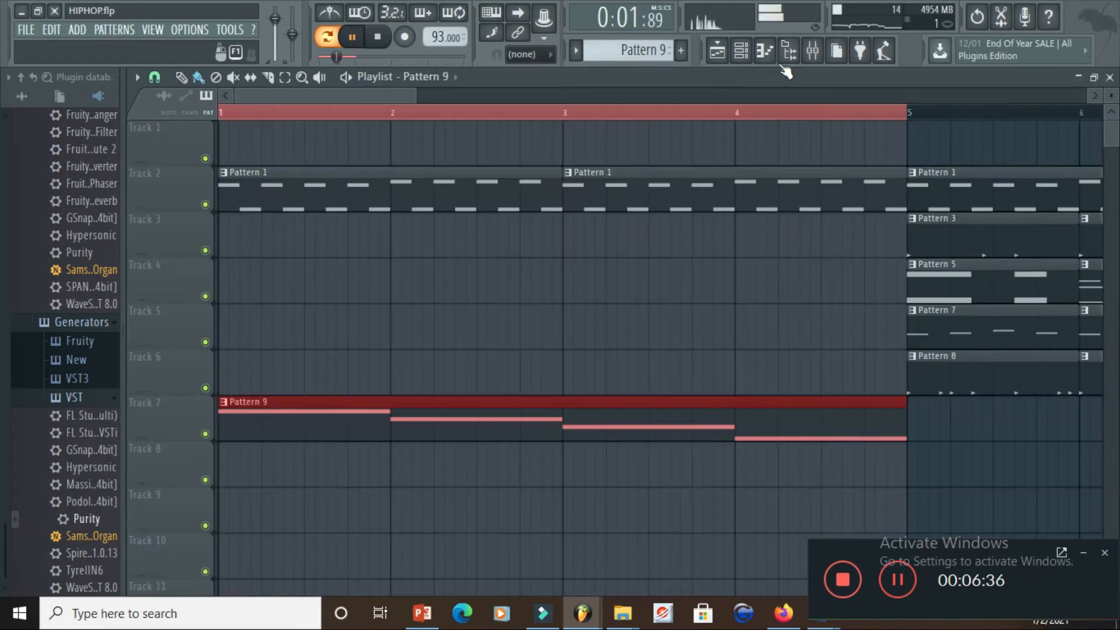
Clear the bar 1 time selection in Purity's piano roll and return to the playlist.
left_click(763, 50)
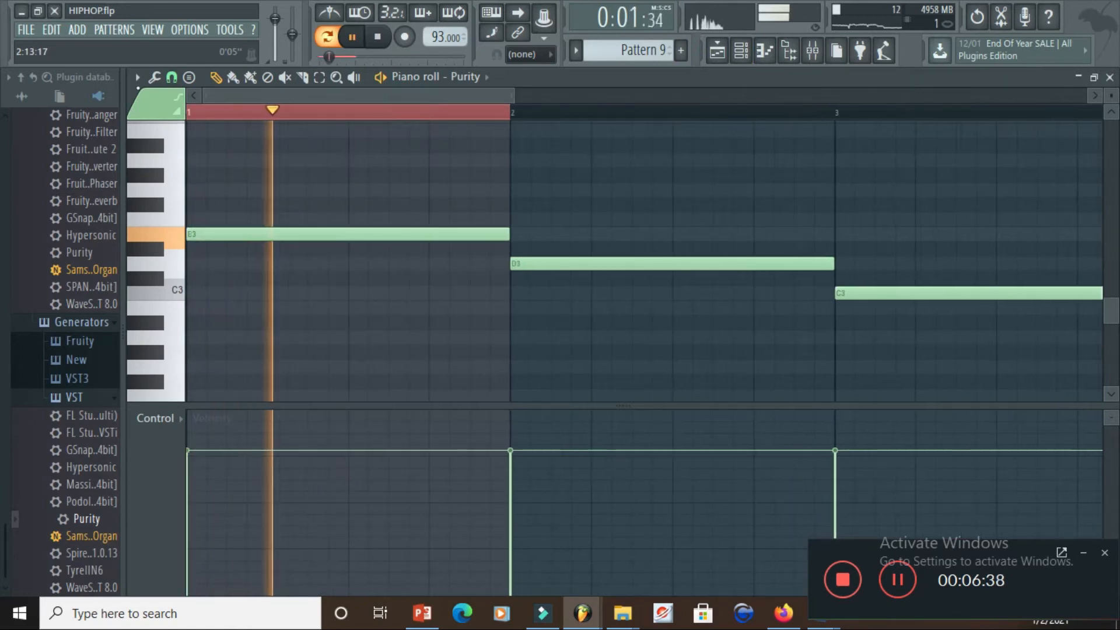
left_click(189, 110)
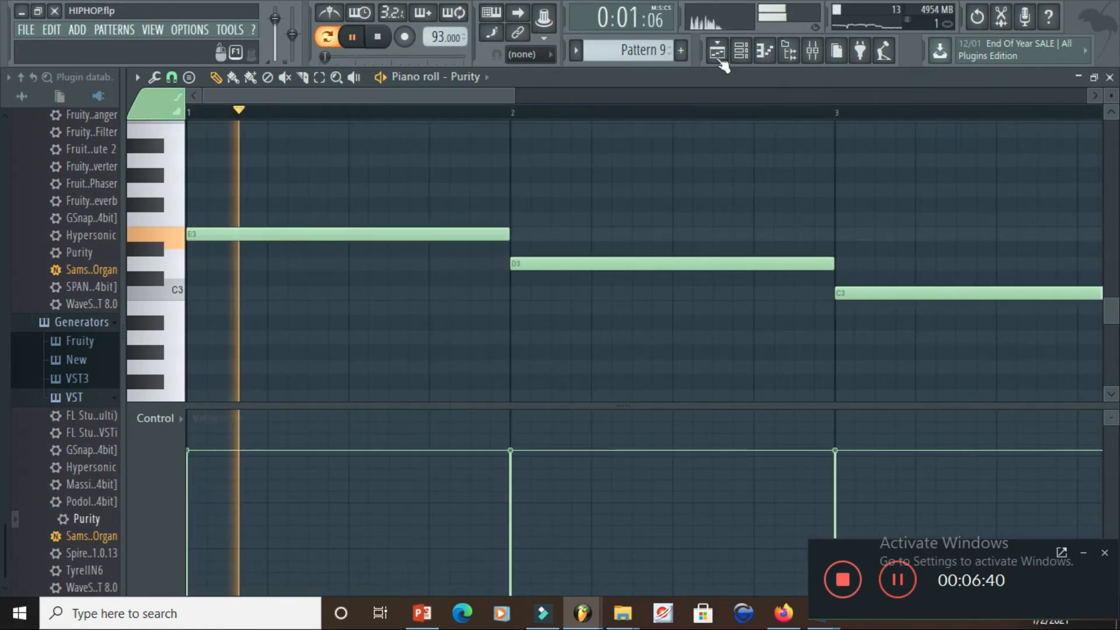
left_click(717, 51)
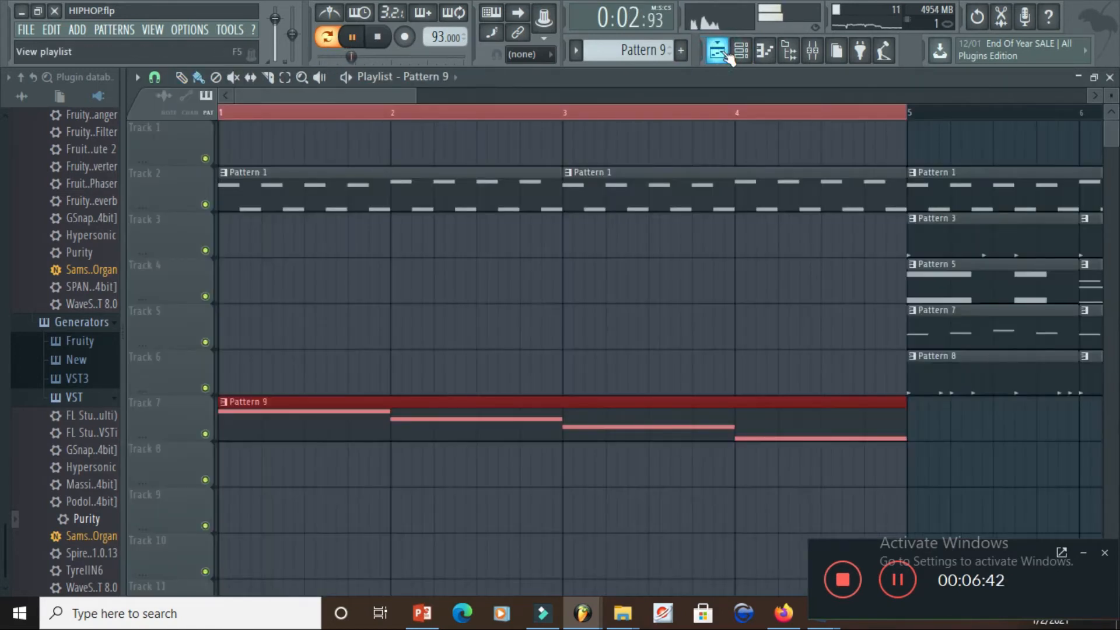
Reopen the Purity synth from the channel rack.
left_click(742, 52)
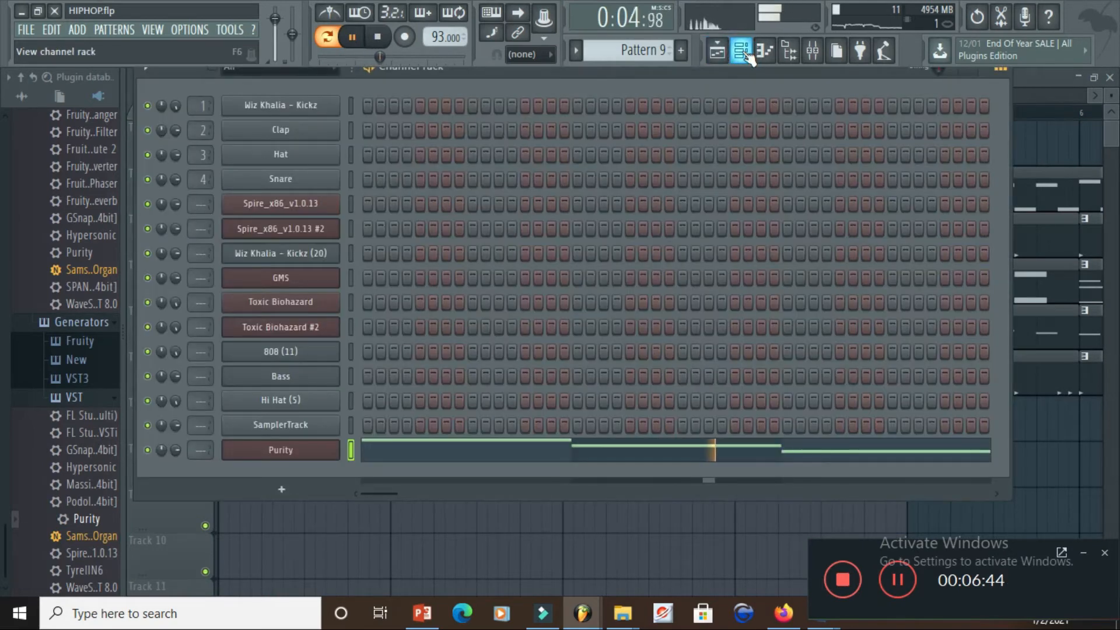
left_click(742, 52)
left_click(741, 52)
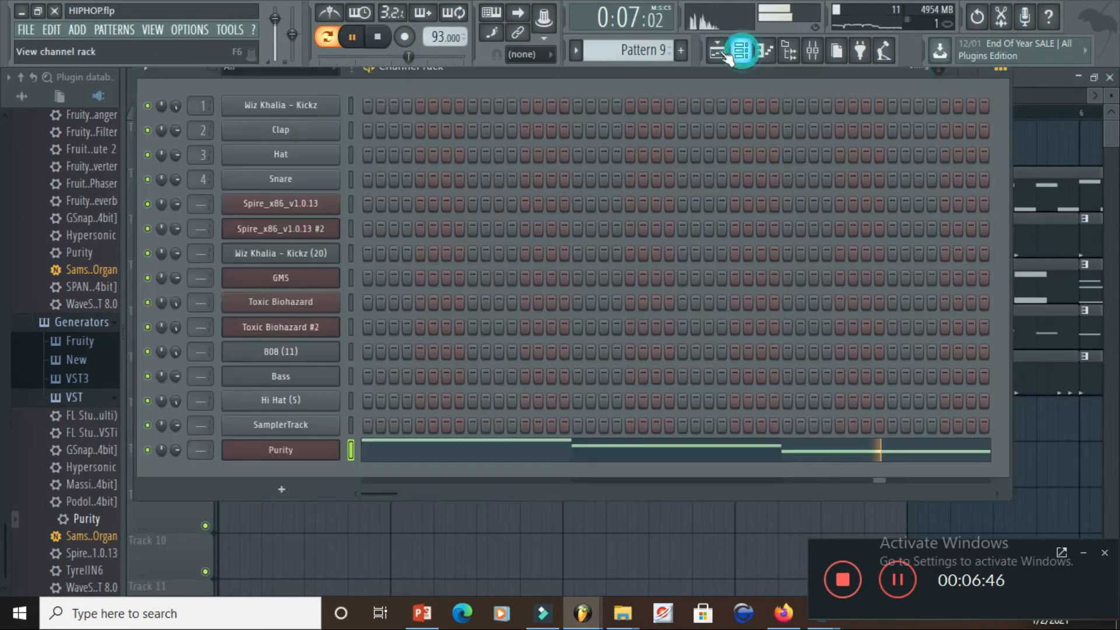
left_click(300, 456)
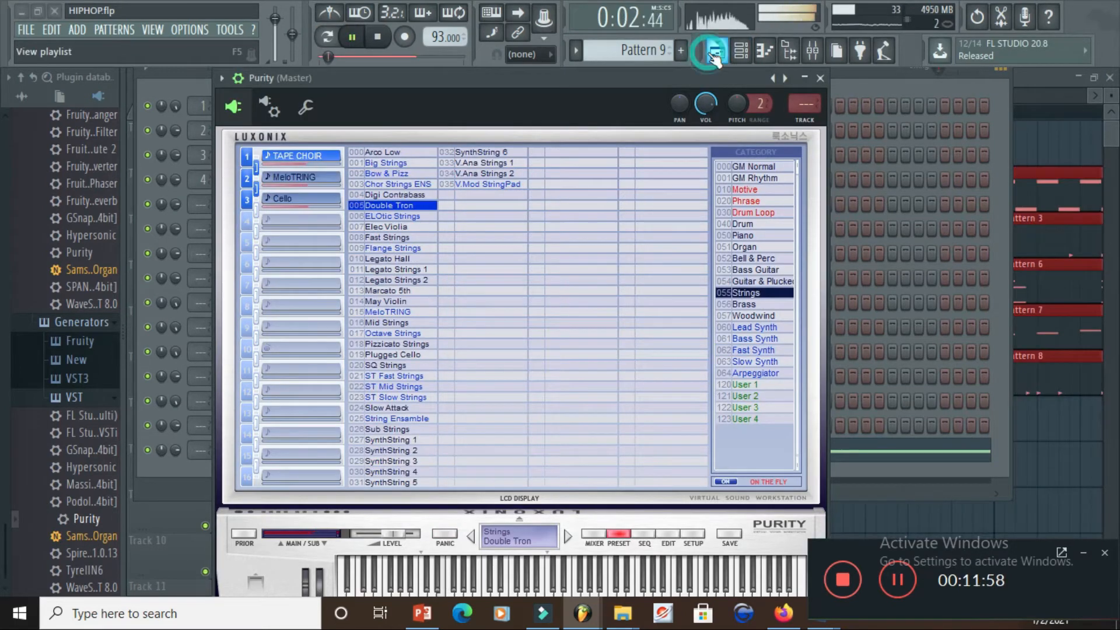
Return to the playlist and examine the arrangement from bar 5 to bar 9.
key("F5")
left_click_drag(514, 96, 453, 98)
left_click(697, 116, "ctrl+shift")
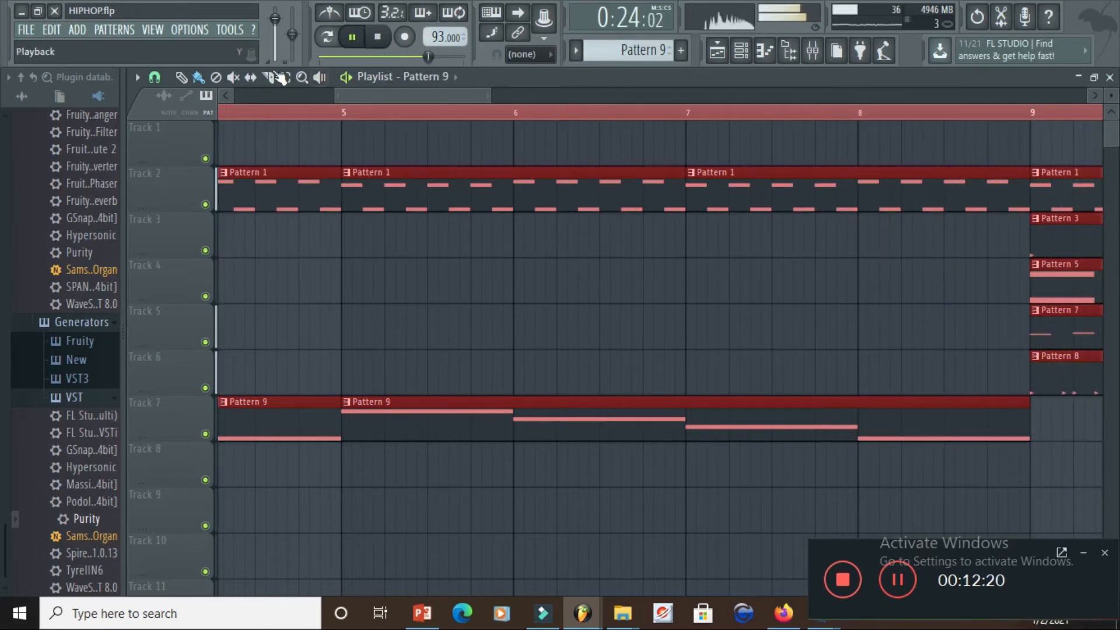
Switch playback to pattern mode, reopen the first Purity synth and audition its V.Mod StringPad strings preset.
left_click(739, 51)
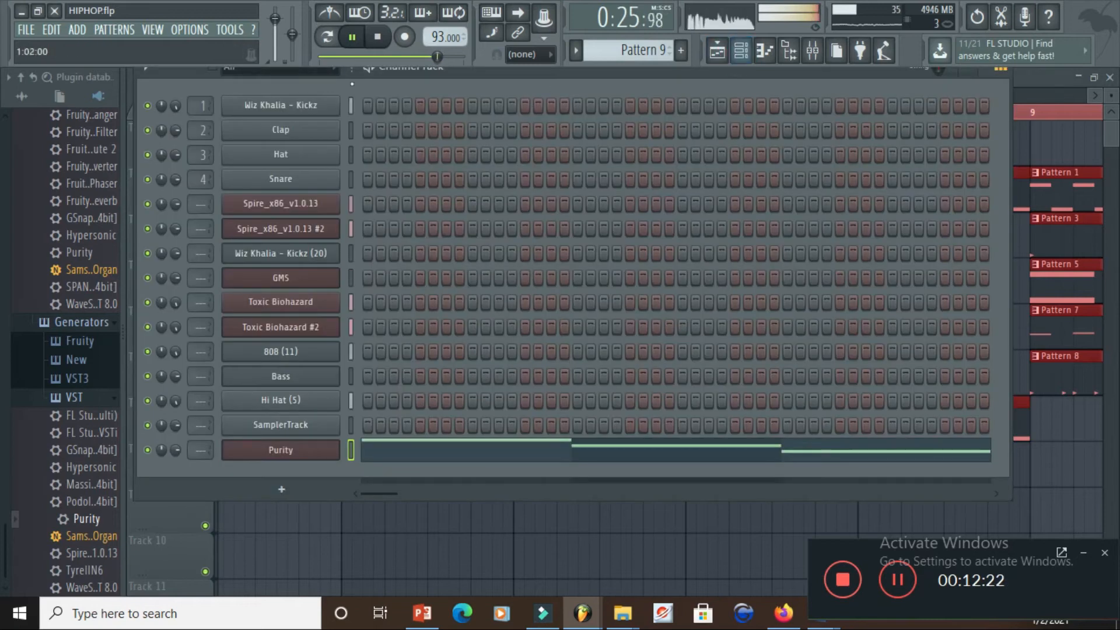
left_click(328, 38)
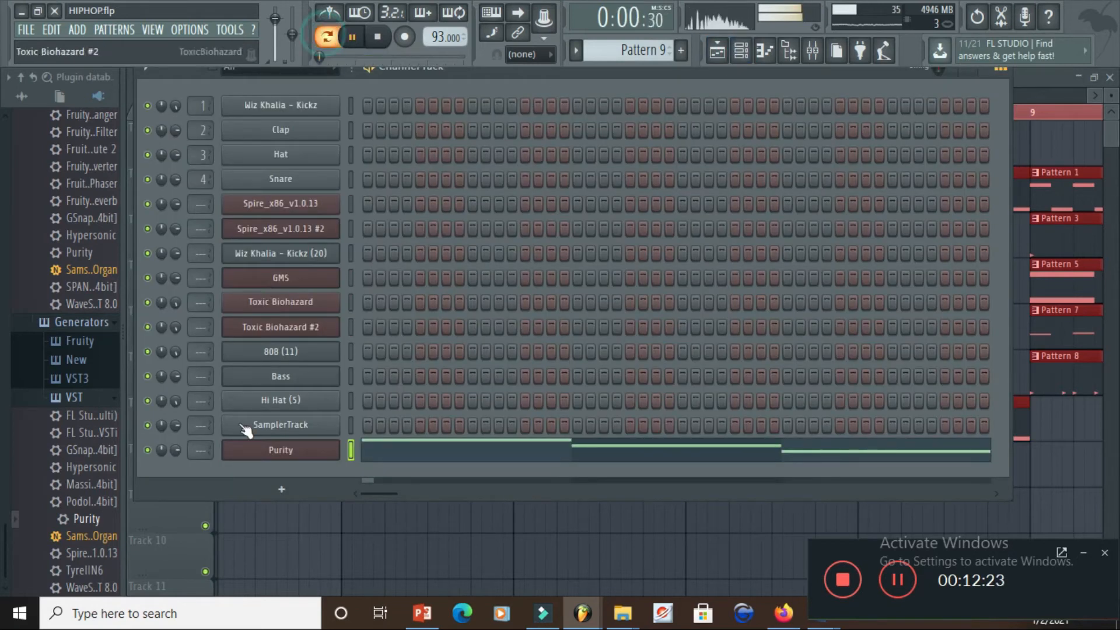
left_click(303, 450)
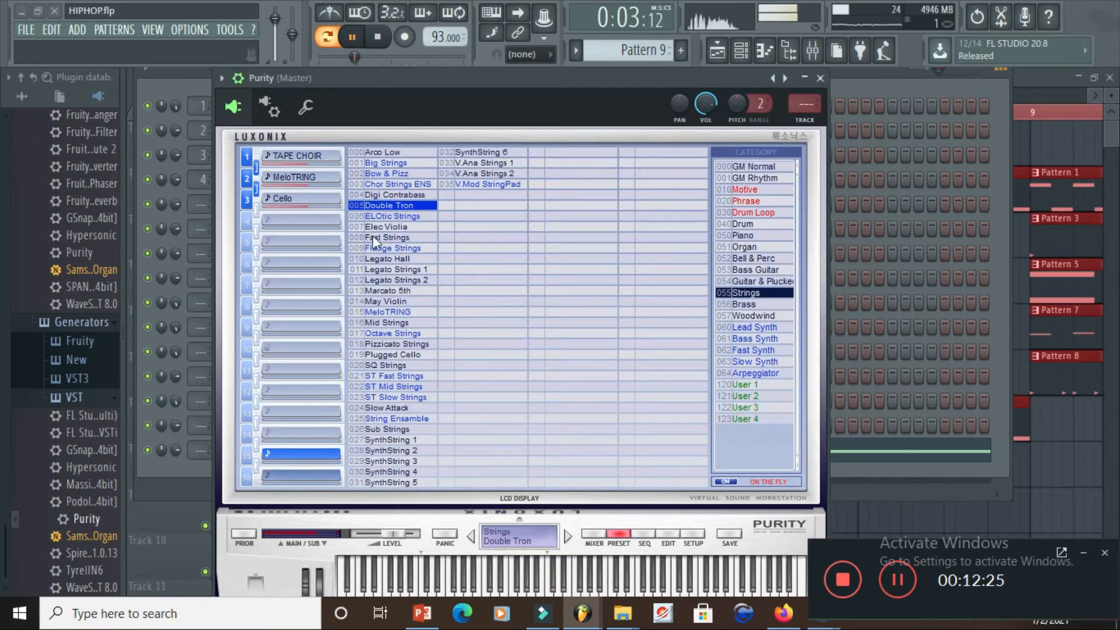
left_click(474, 185)
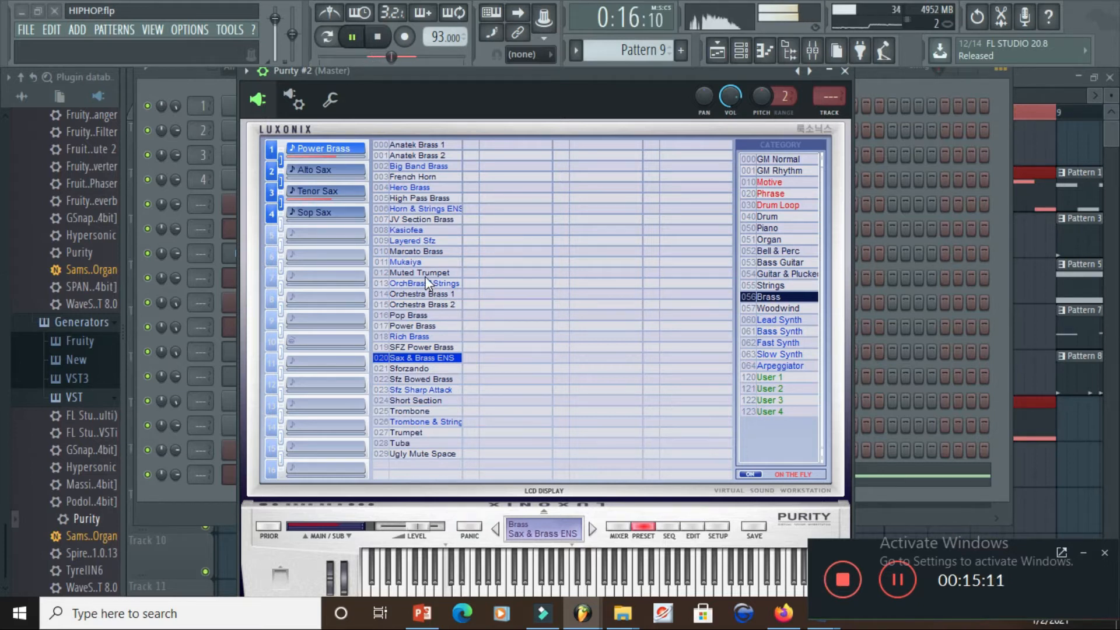
Return to the first Purity channel and try the ELOtic Strings preset.
left_click(743, 53)
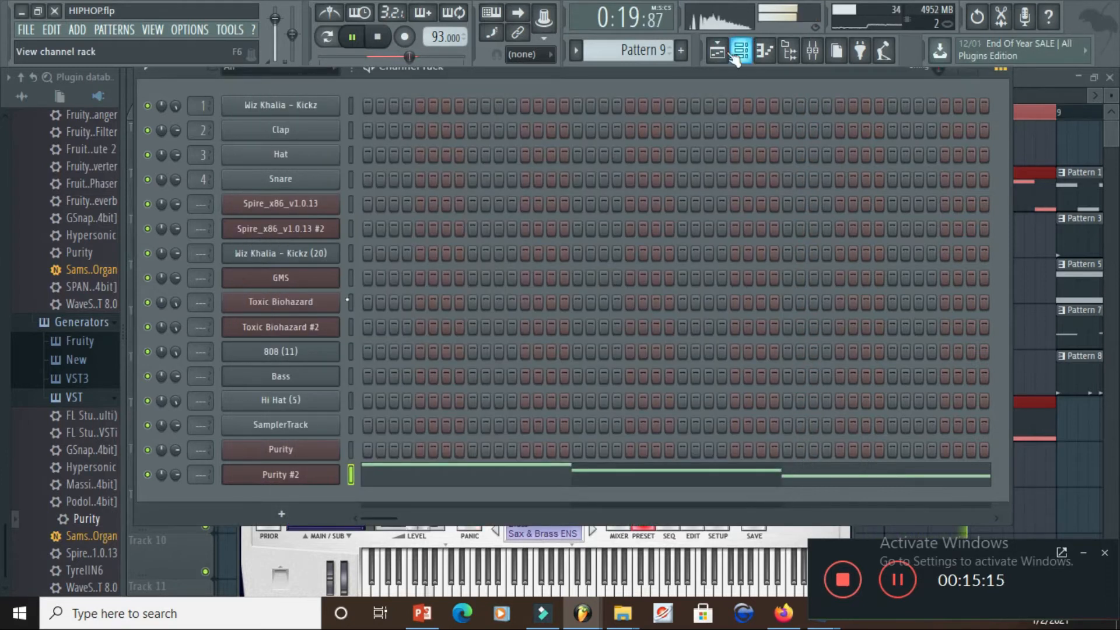
left_click(268, 453)
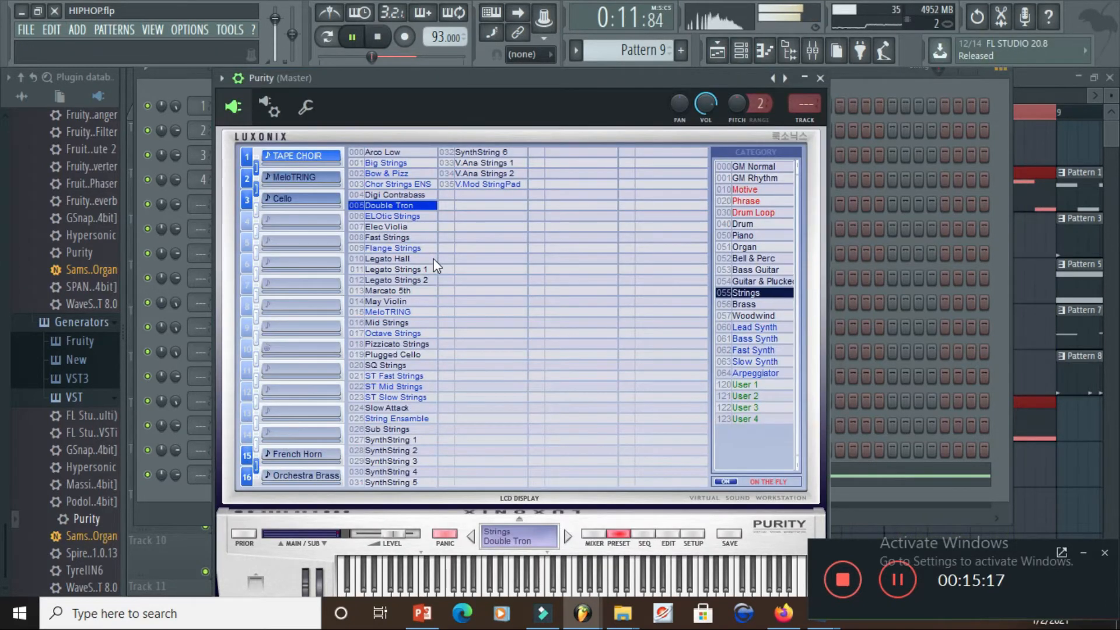
left_click(403, 216)
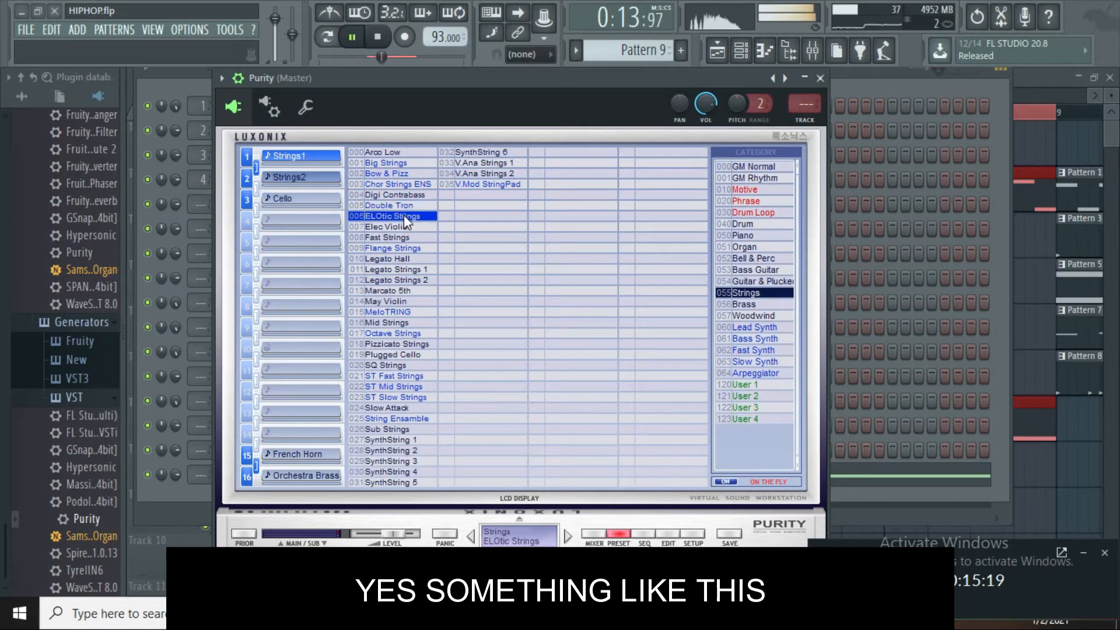
Stop playback and draw a sustained G5 note from bar 1 to bar 5 in the first Purity channel's piano roll.
left_click(742, 53)
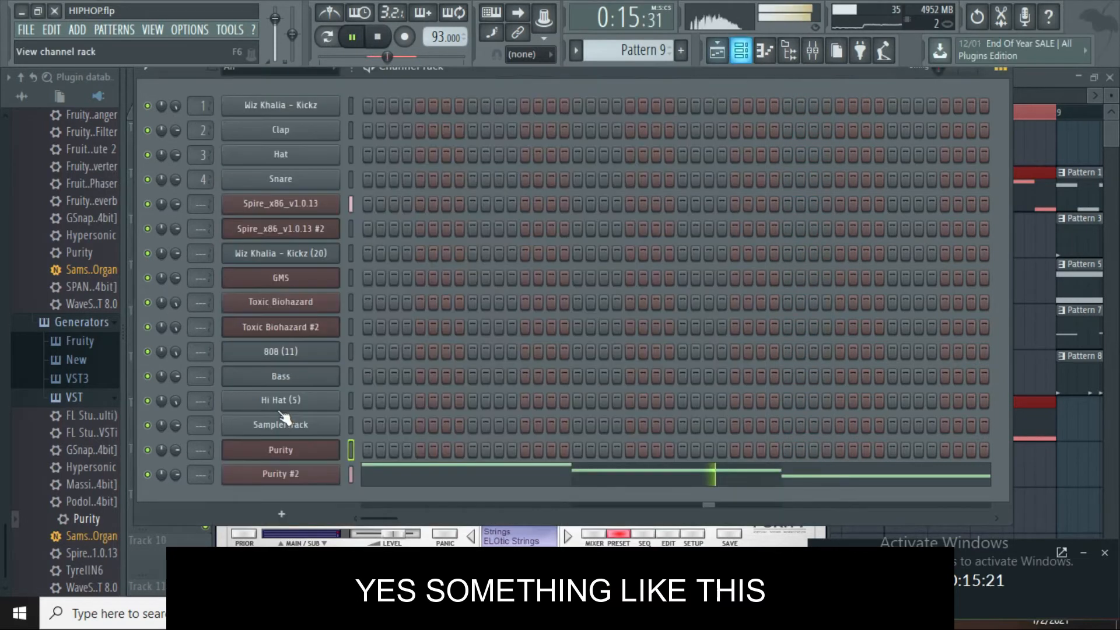
right_click(303, 449)
left_click(344, 417)
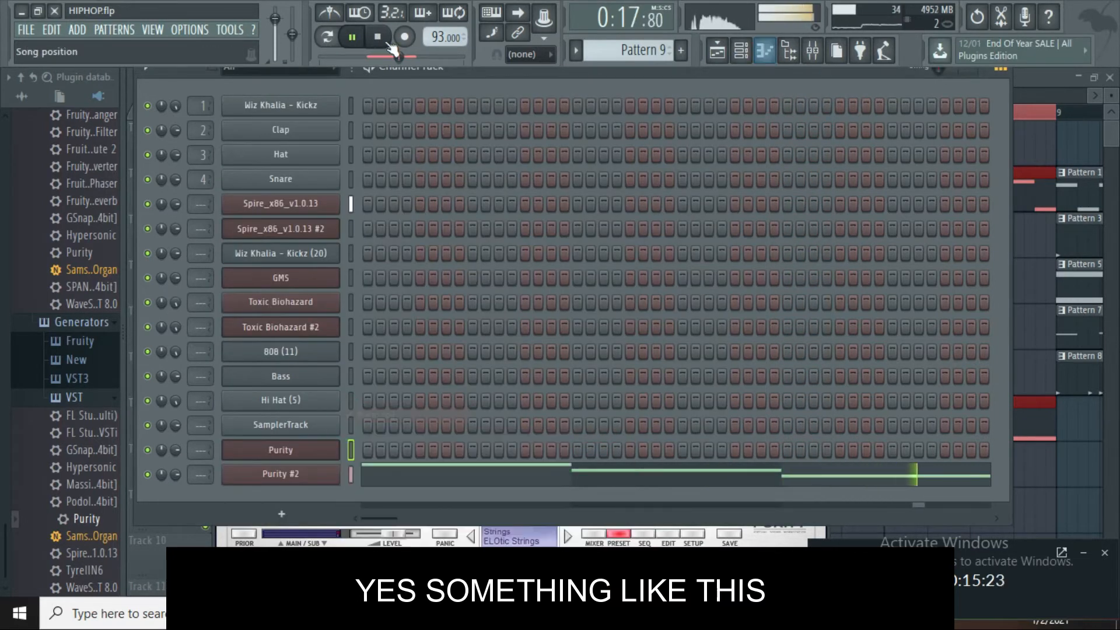
right_click(309, 455)
left_click(345, 412)
left_click(377, 37)
left_click(265, 209)
left_click_drag(163, 94, 172, 210)
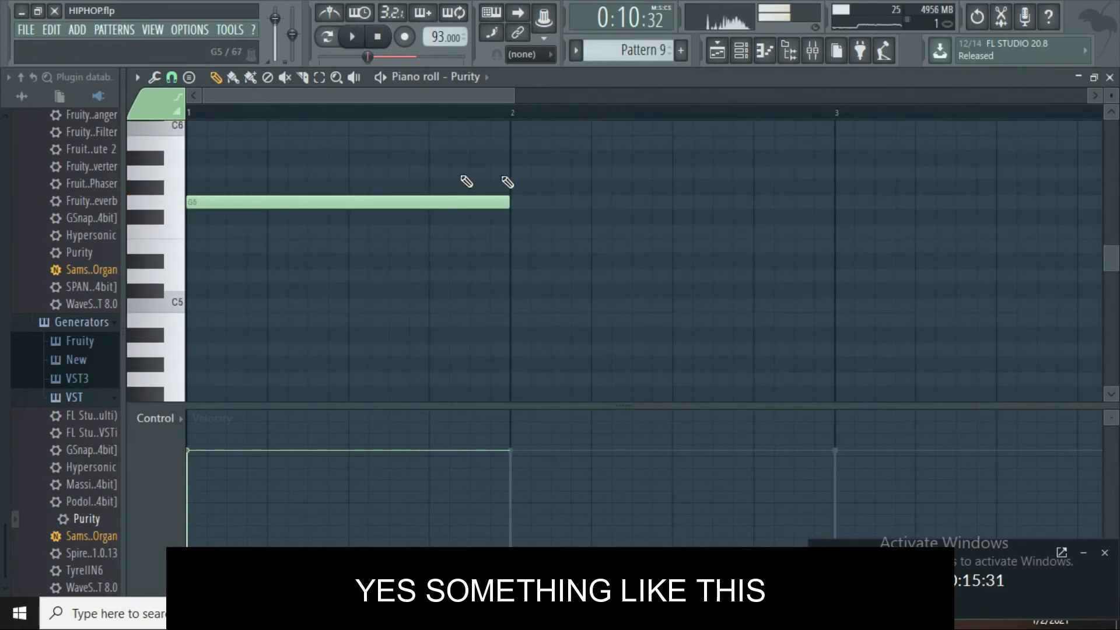
left_click_drag(508, 204, 1012, 200)
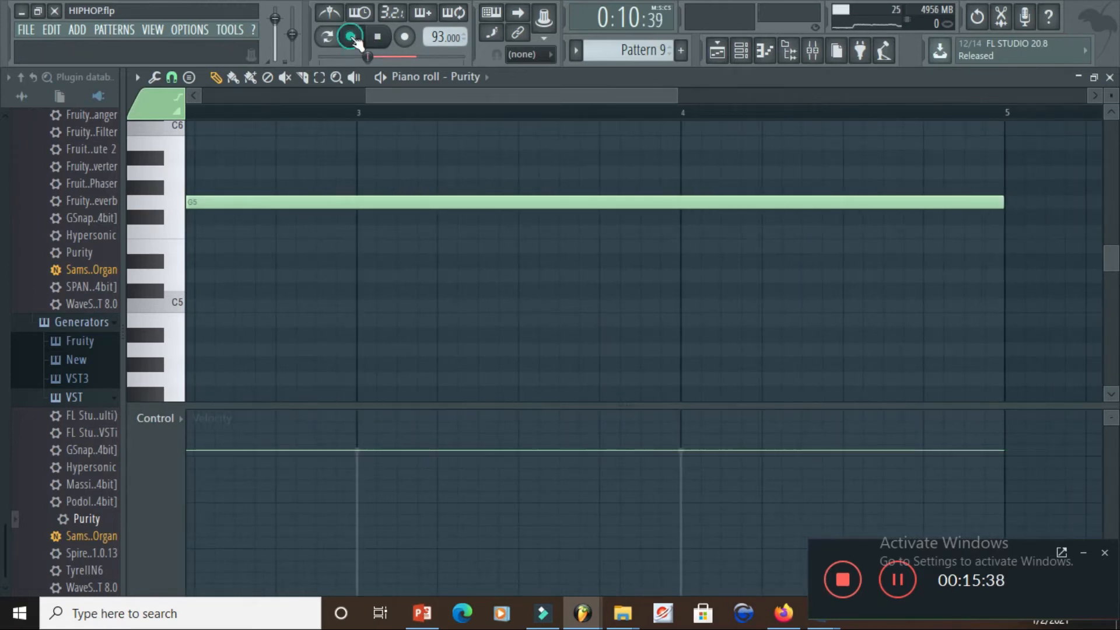
With playback running, audition Chor Strings ENS in the first Purity synth and choose the May Violin preset.
left_click(350, 37)
left_click(740, 50)
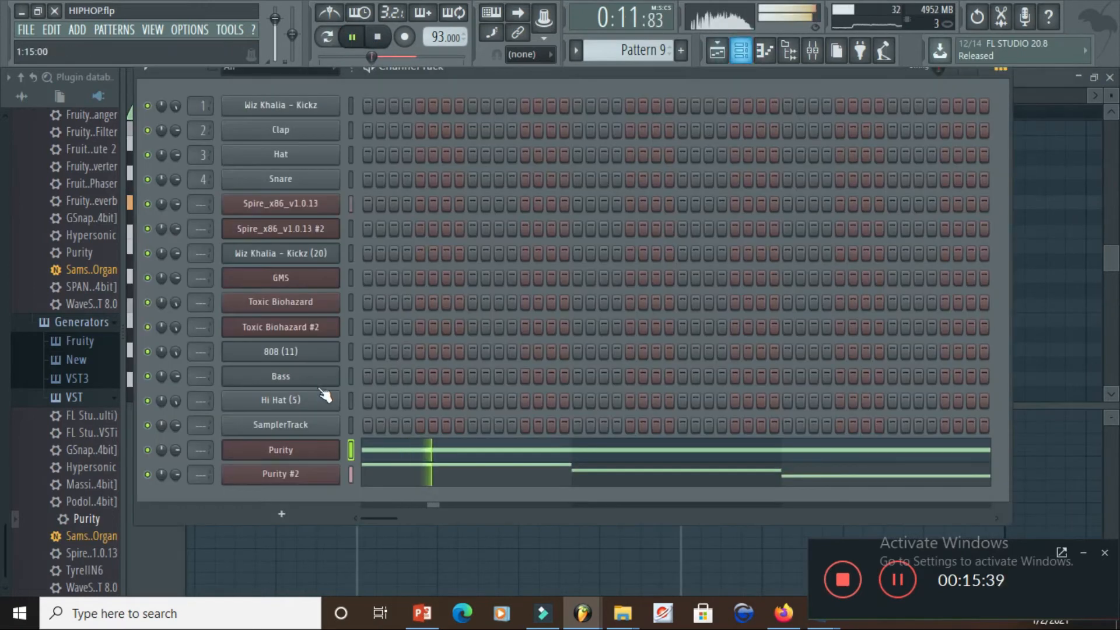
left_click(291, 449)
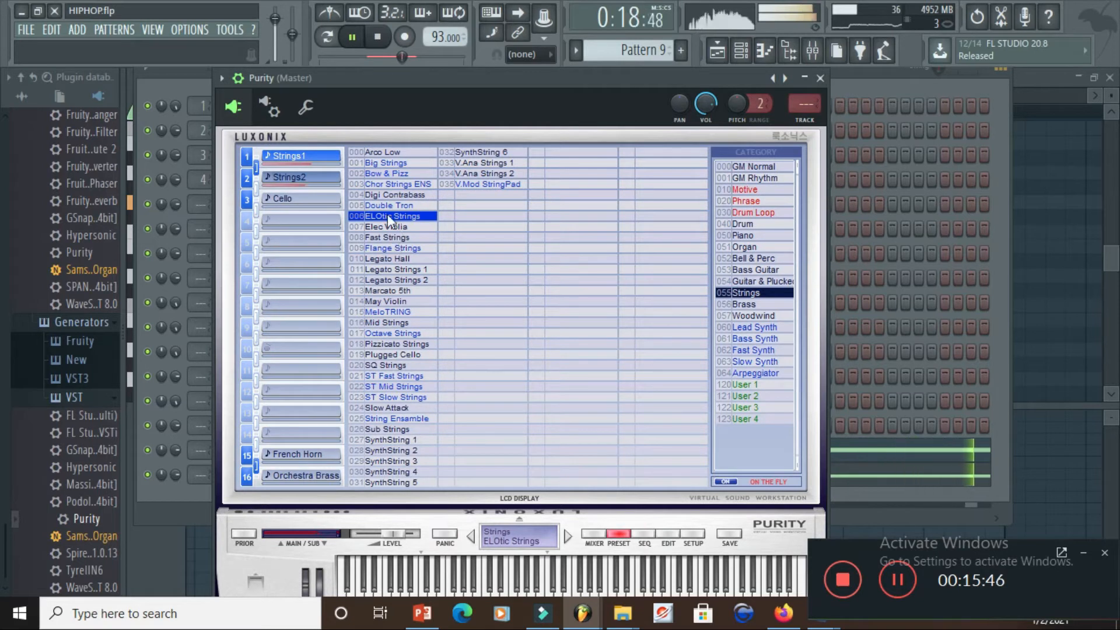
left_click(401, 185)
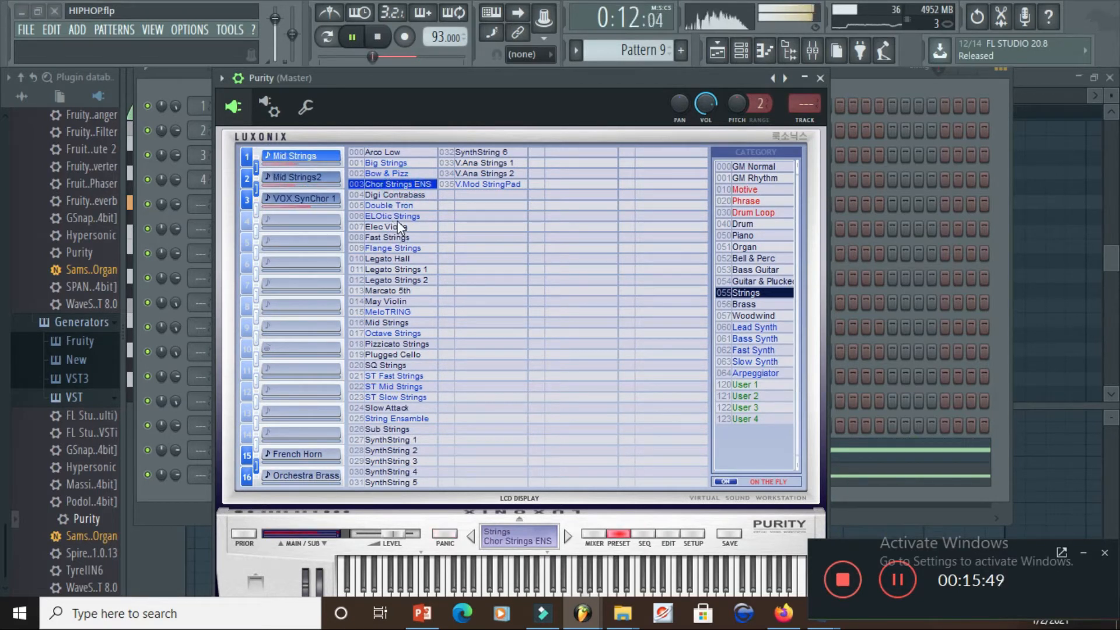
left_click(396, 302)
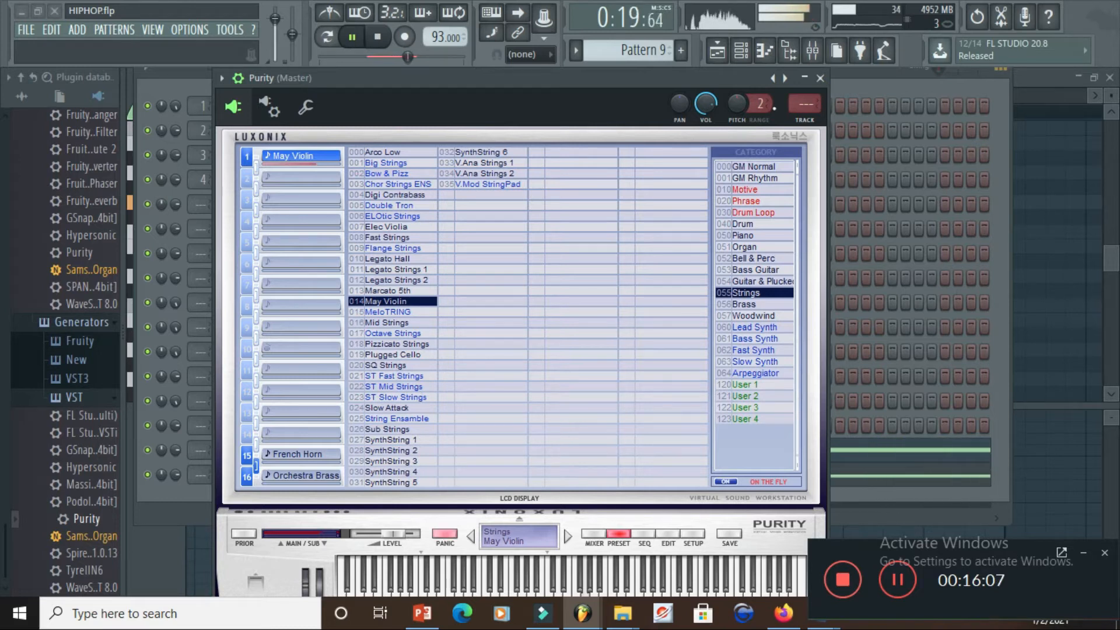
Select all playlist clips from bar 1 to bar 13 and review the arrangement during playback.
left_click(719, 52)
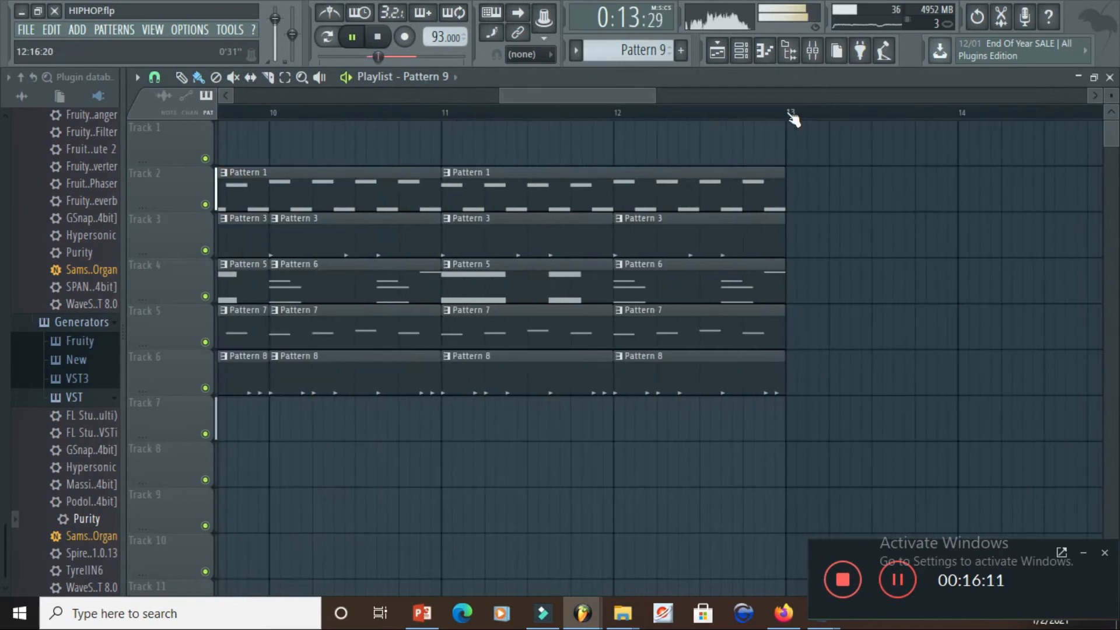
key("ctrl+a")
left_click_drag(625, 92, 528, 92)
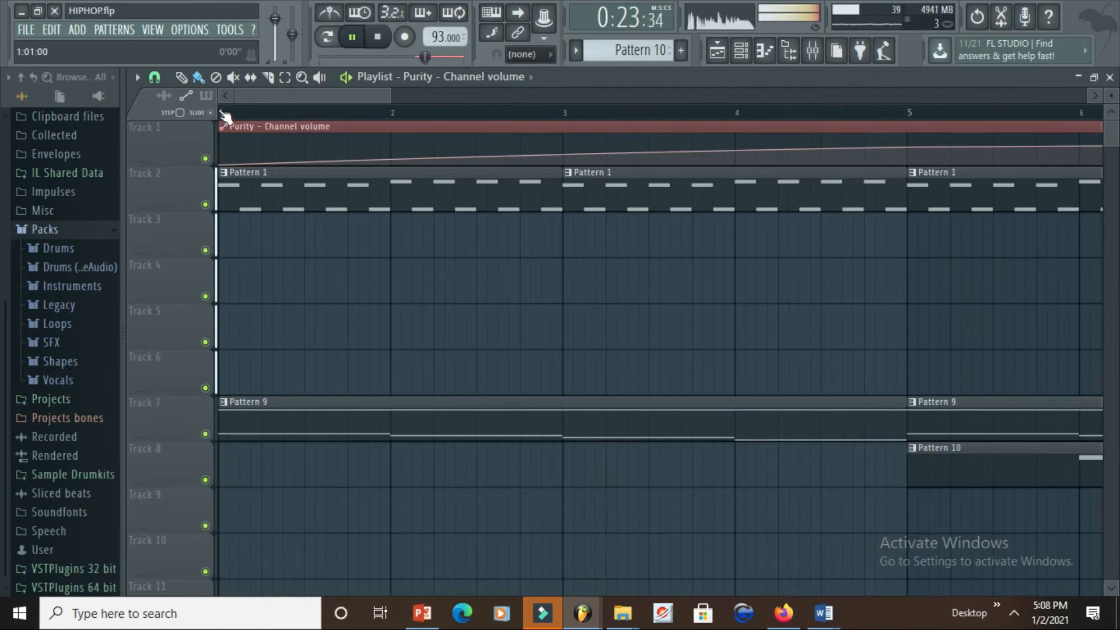
key("ctrl+a")
left_click_drag(257, 99, 495, 112)
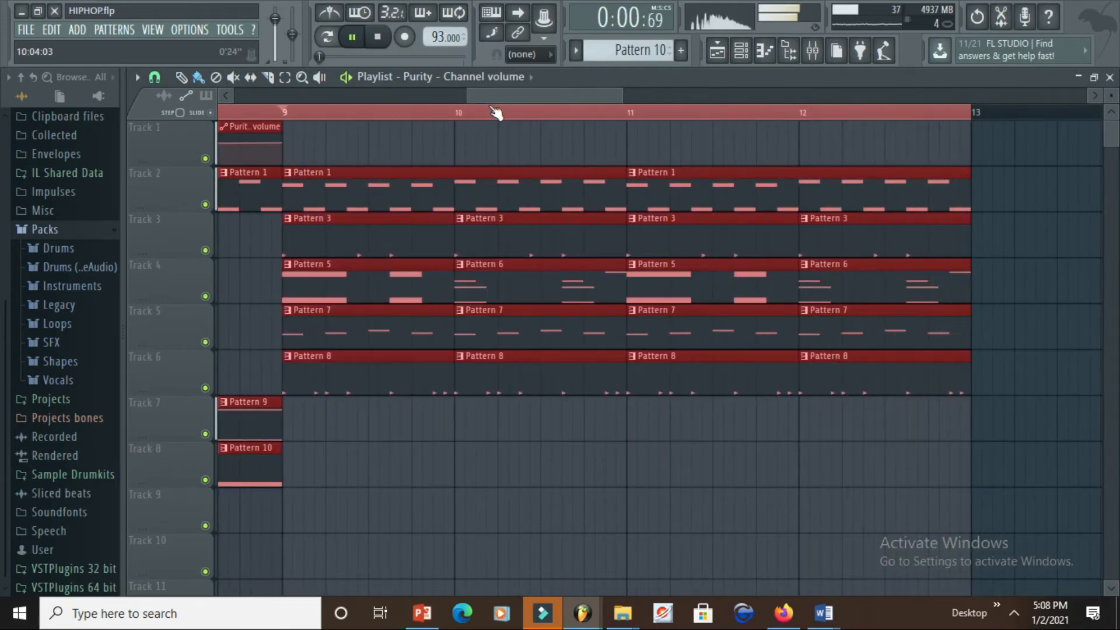
left_click_drag(492, 98, 362, 101)
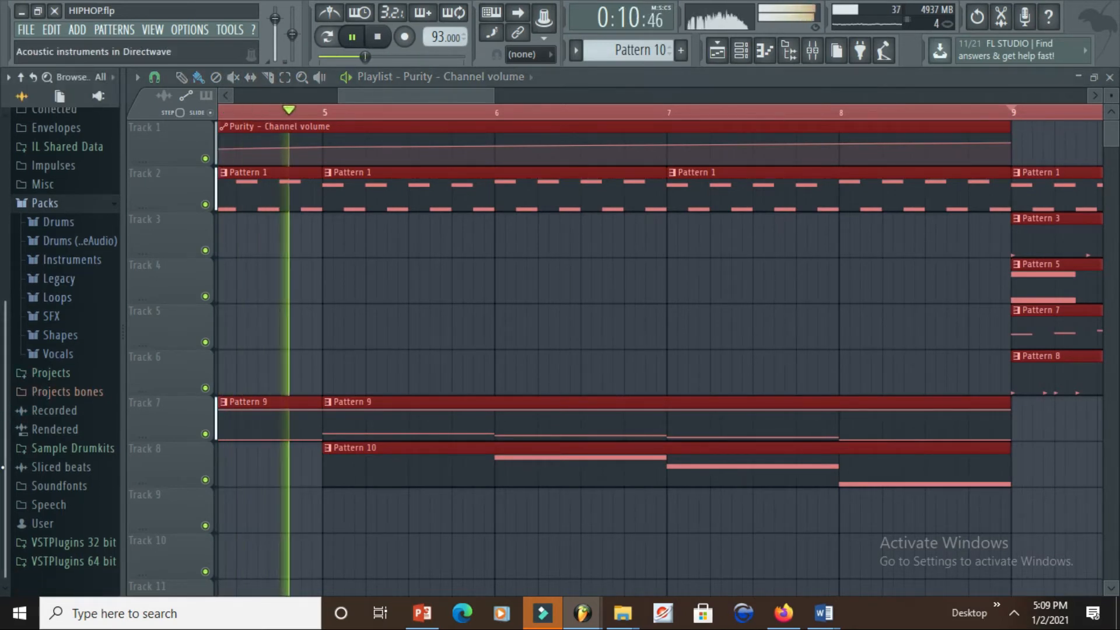
Preview Wiz Khalifa - drum loops (7) from the free drum kit's Drum Loops in Sample Drumkits and open it in a new channel.
left_click_drag(6, 485, 24, 479)
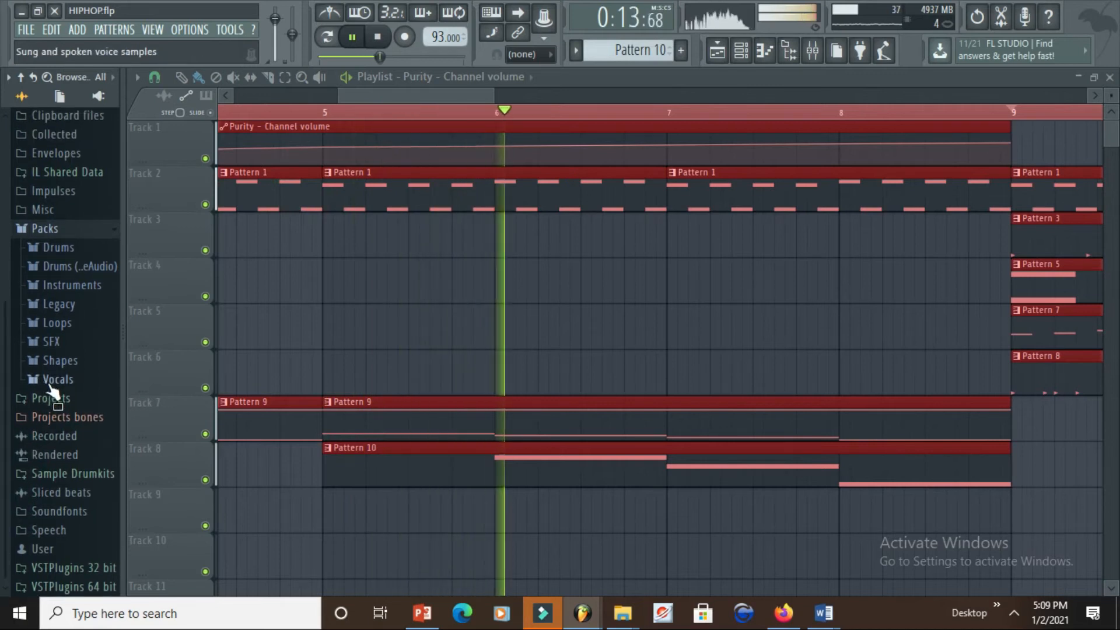
left_click(30, 473)
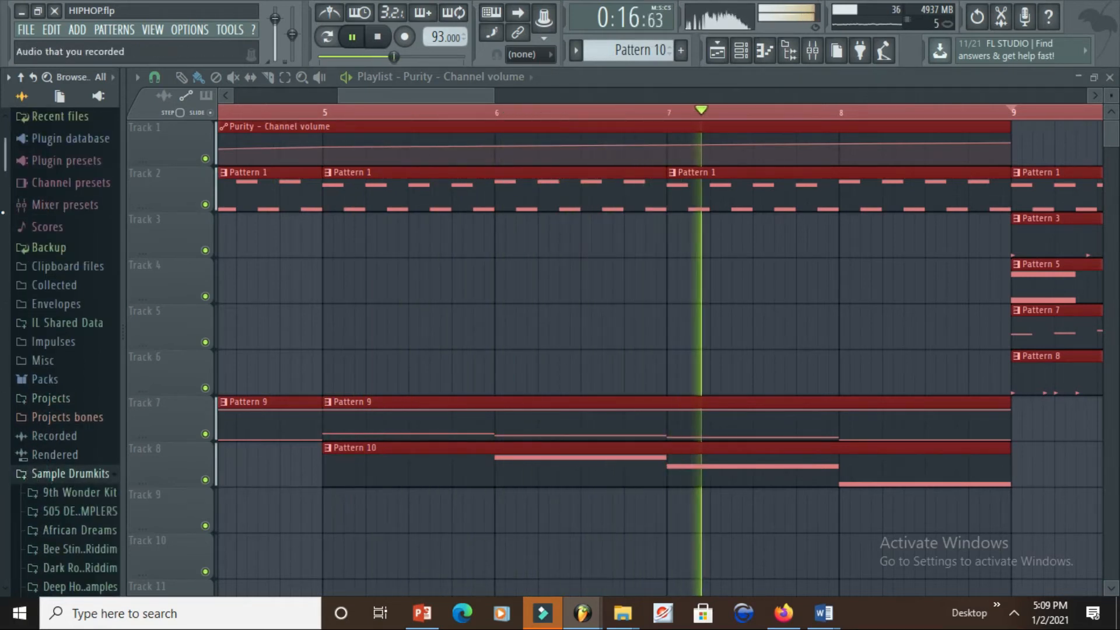
left_click_drag(5, 155, 6, 272)
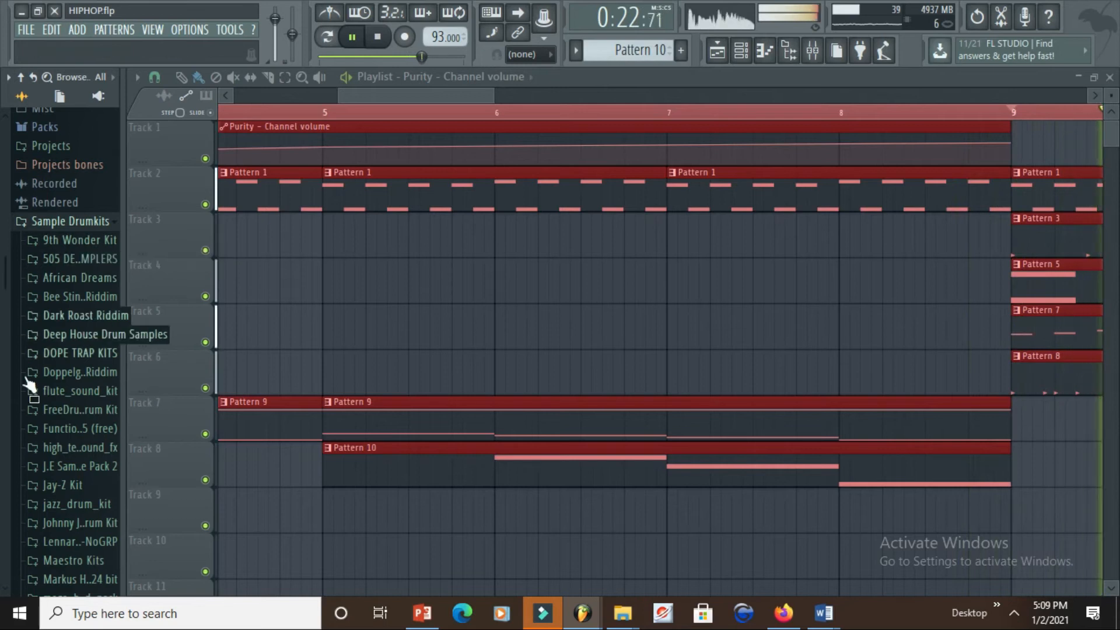
left_click(36, 415)
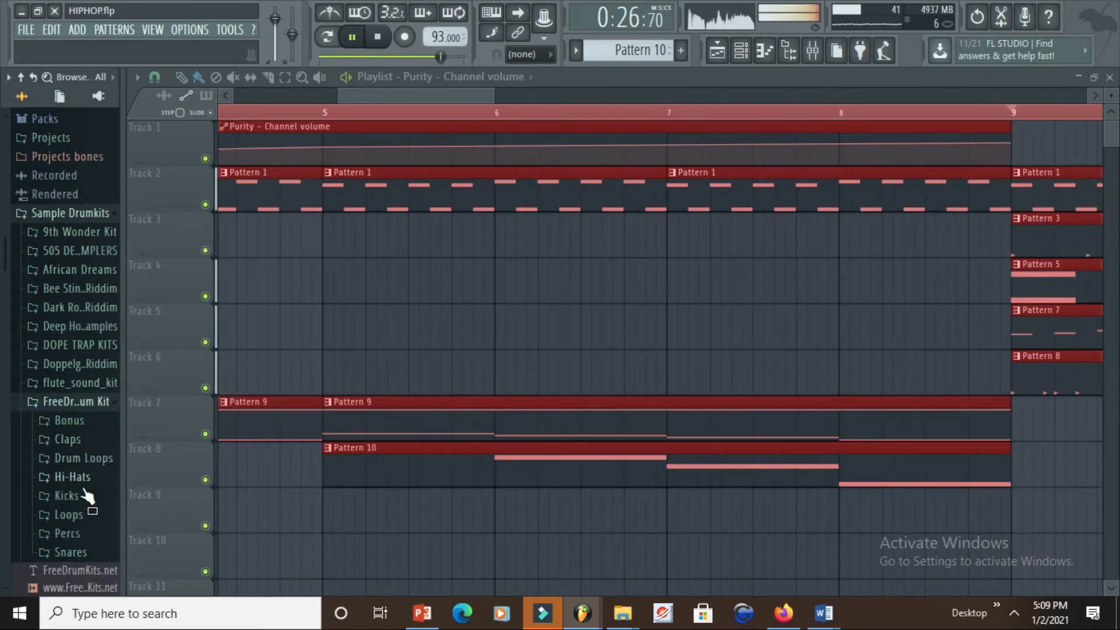
left_click(68, 459)
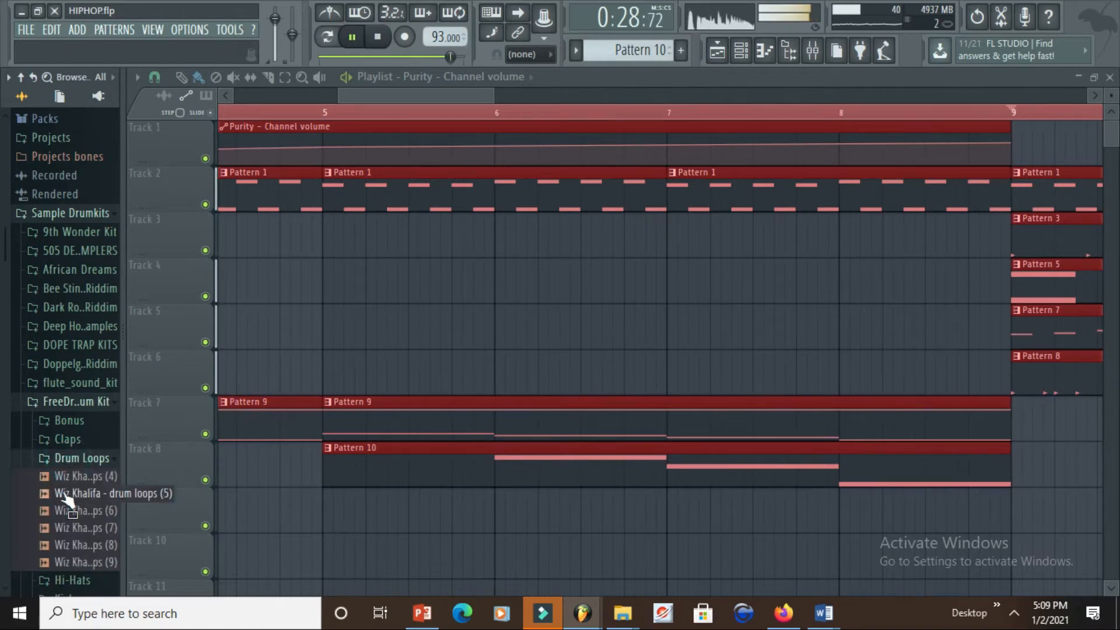
left_click_drag(67, 523, 50, 427)
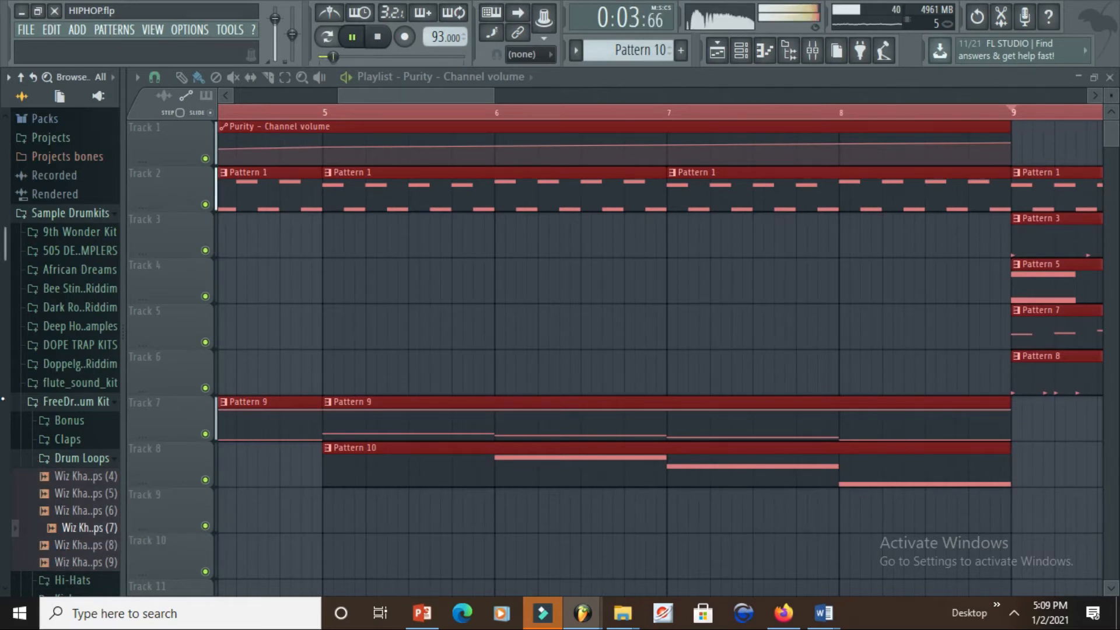
left_click_drag(3, 253, 3, 322)
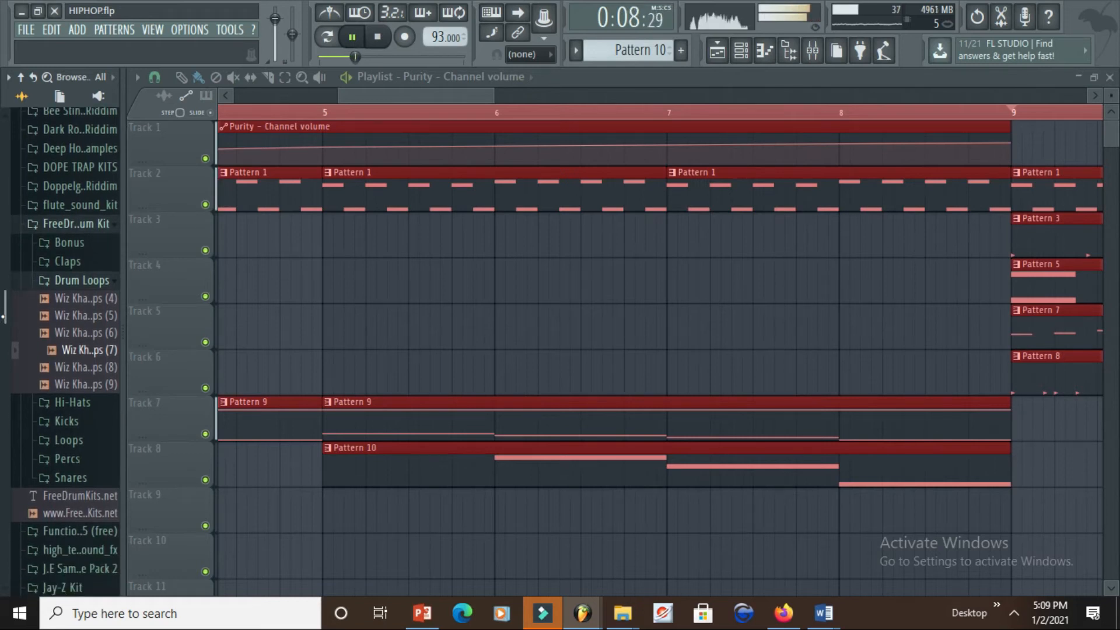
right_click(77, 351)
left_click(104, 366)
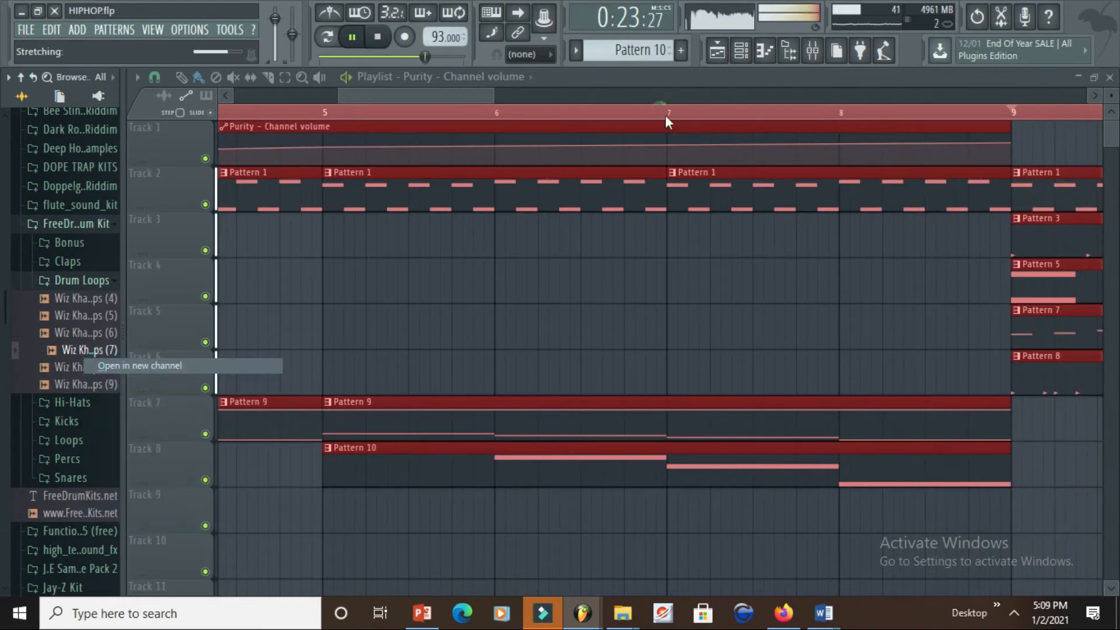
Switch to Pattern 11 for the drum loop and return to the playlist.
left_click(741, 52)
left_click_drag(647, 57, 648, 48)
left_click(717, 51)
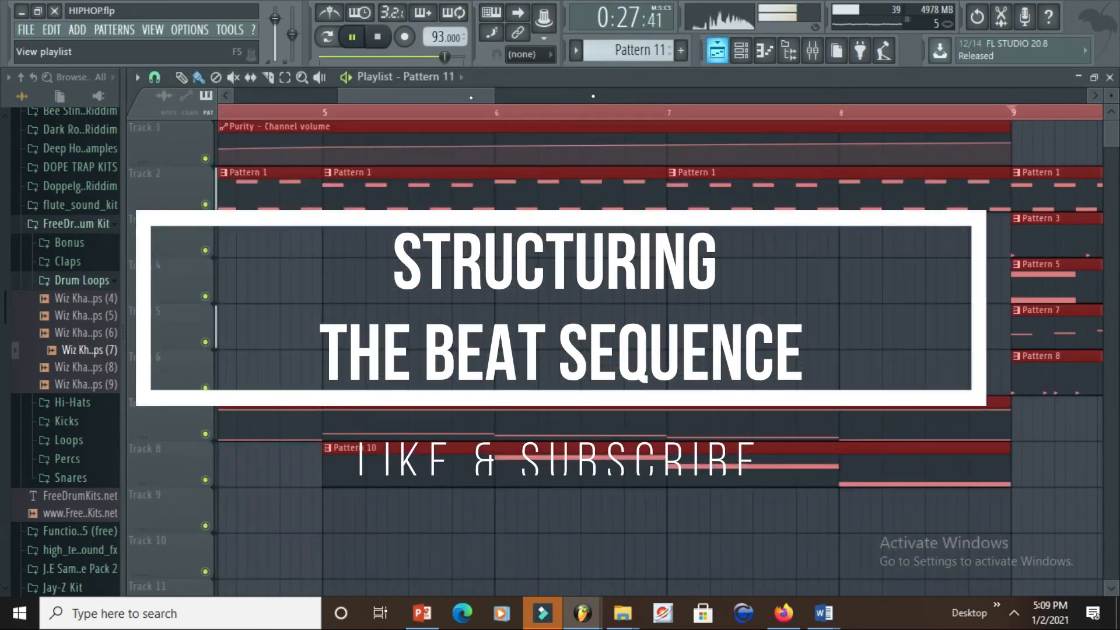
Select the clips on Tracks 2 to 6 from bar 9 to bar 13 and duplicate them starting at bar 13.
left_click_drag(457, 99, 574, 99)
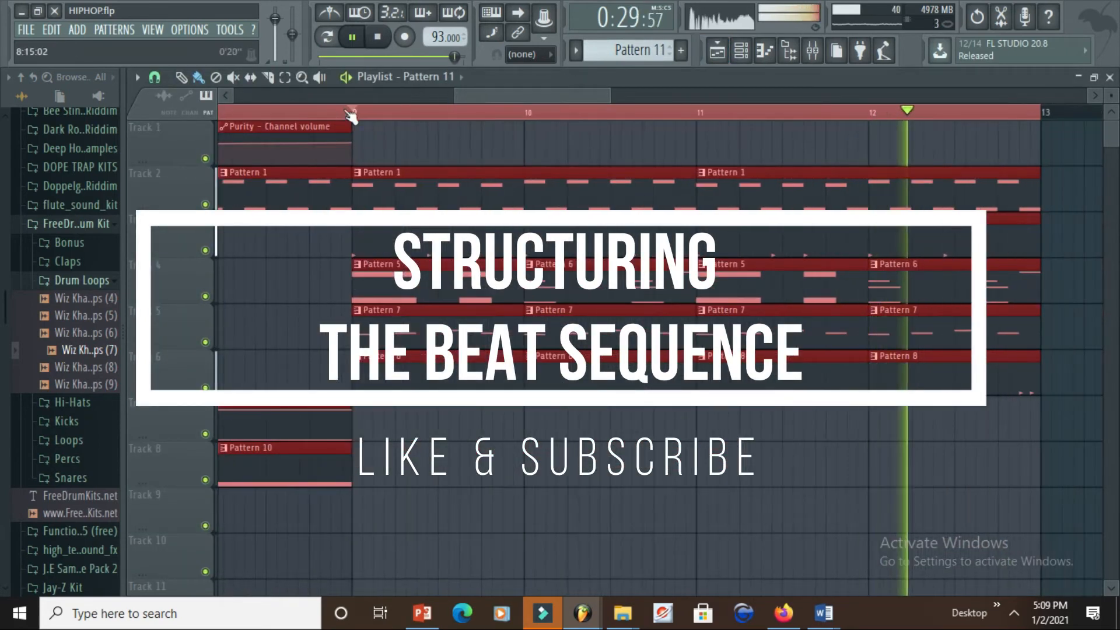
left_click_drag(354, 114, 959, 155)
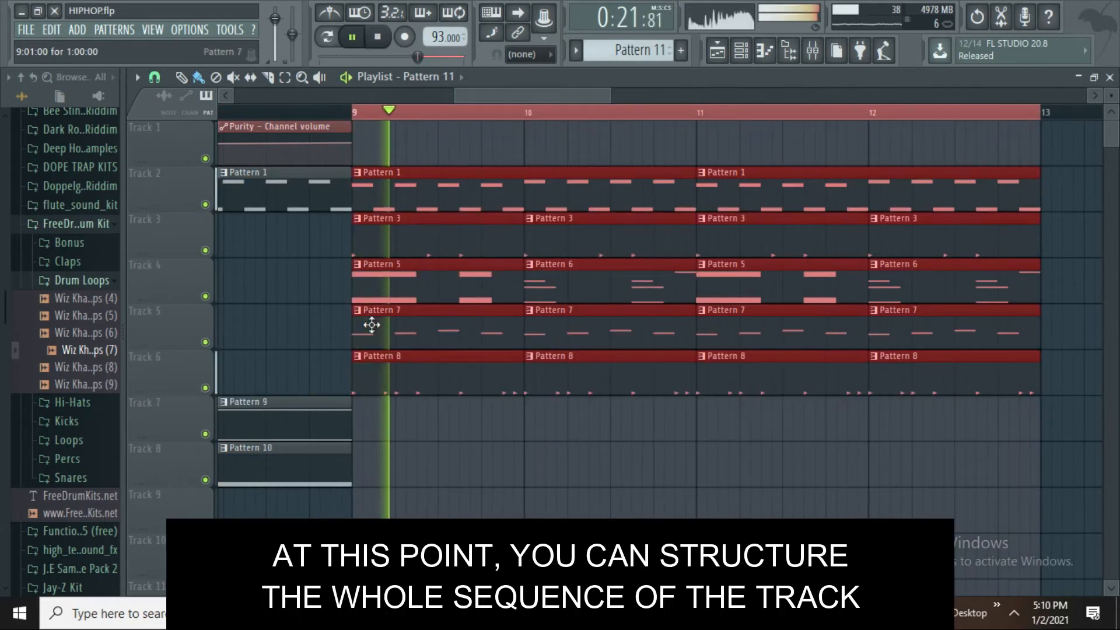
left_click_drag(372, 325, 1056, 334)
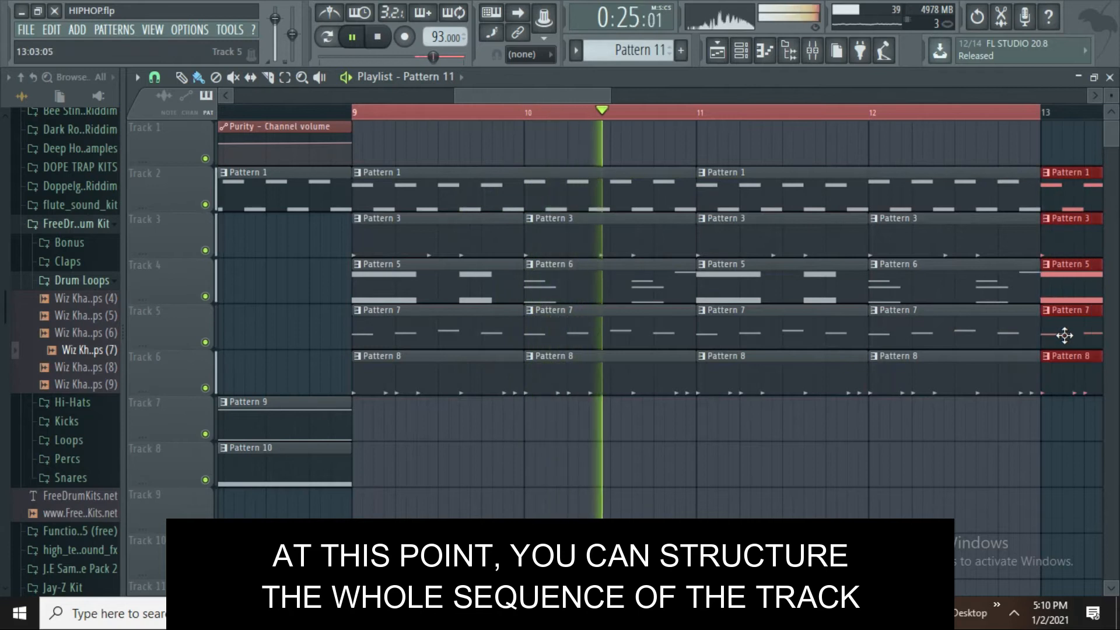
Check the drum loop channel in the channel rack and place four Pattern 11 clips on Track 8 from bar 13 to bar 17.
left_click(738, 51)
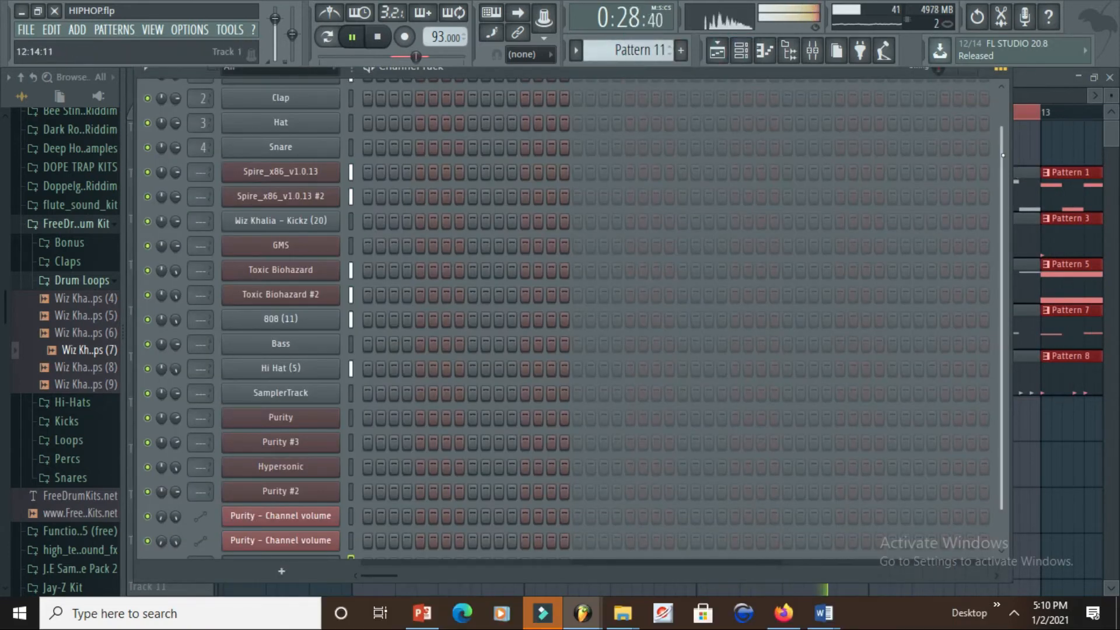
left_click_drag(1003, 155, 718, 515)
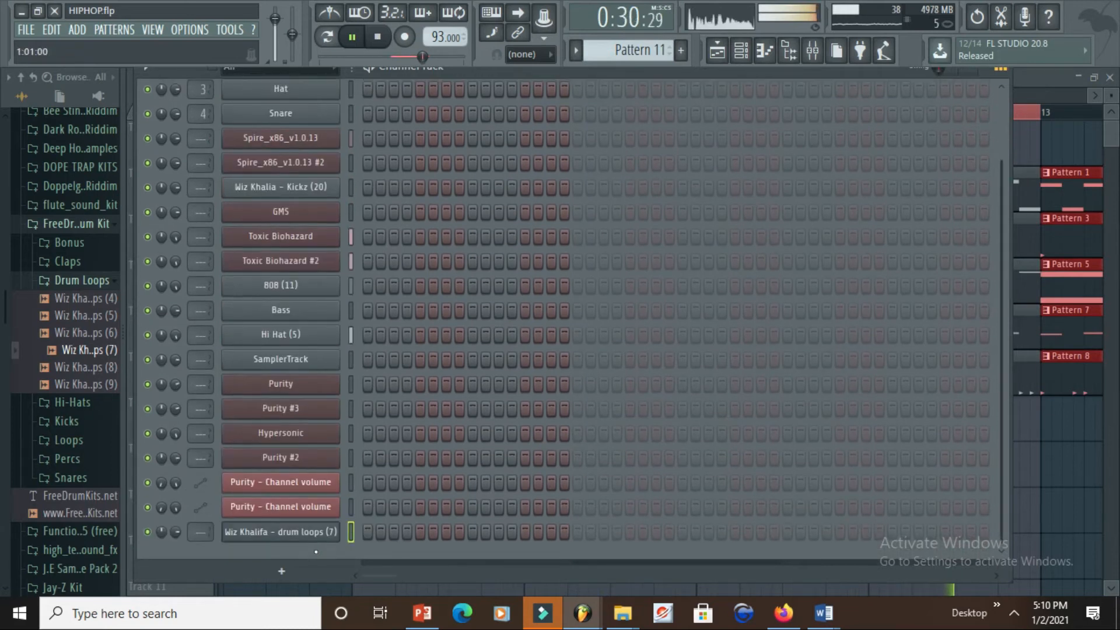
left_click(717, 51)
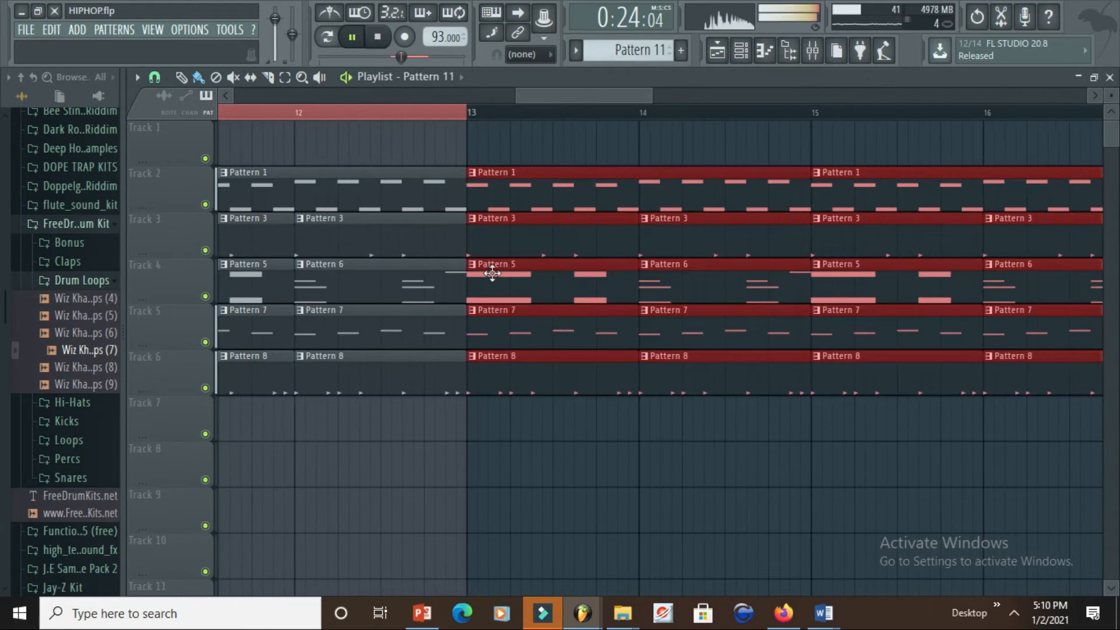
left_click_drag(469, 473, 1019, 432)
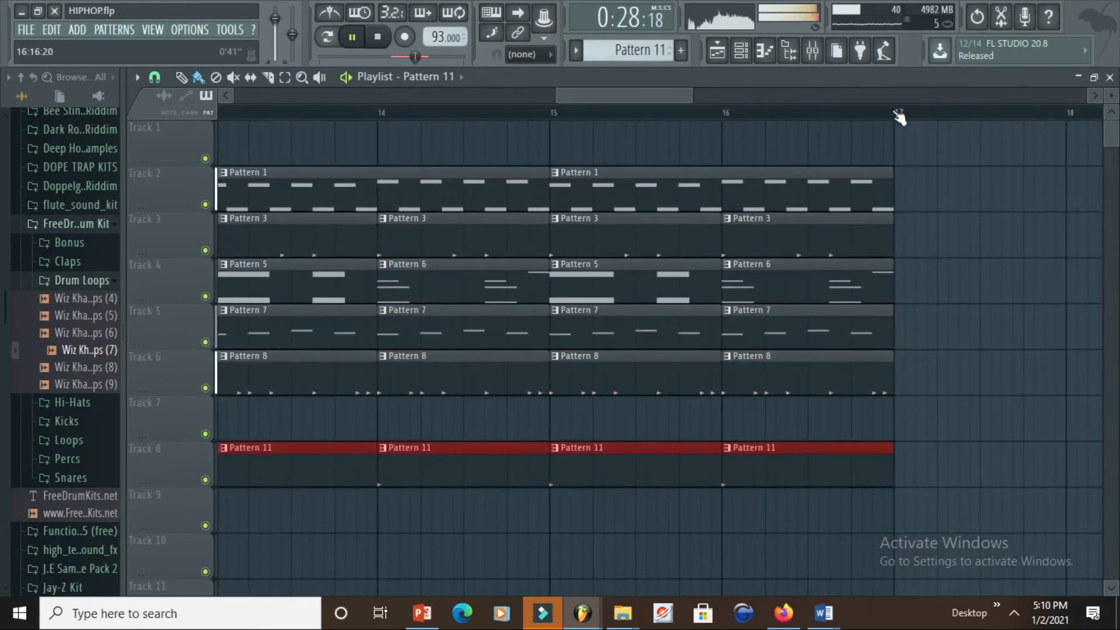
Mute Track 5 while playing the full arrangement and restart playback with the range beginning at bar 13.
key("ctrl+a")
left_click_drag(643, 95, 597, 94)
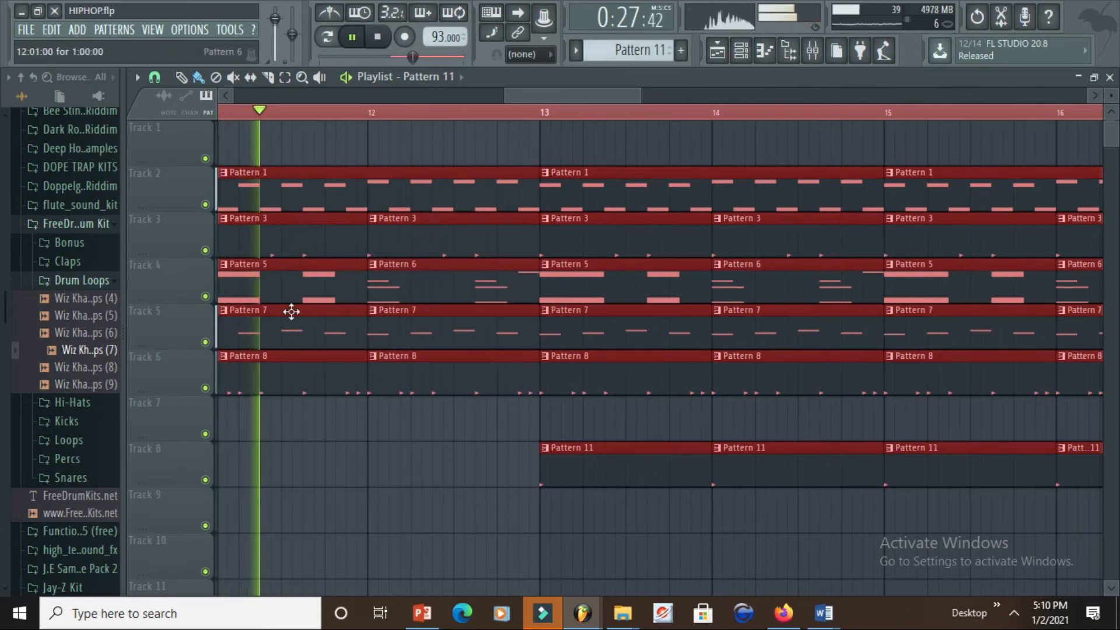
left_click(205, 343)
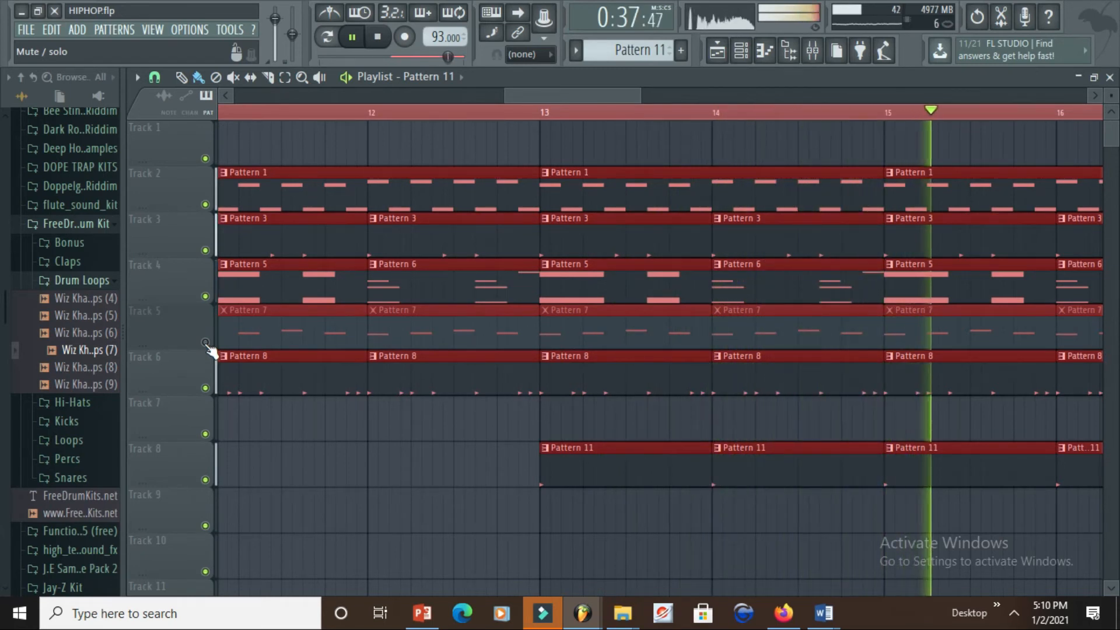
left_click(352, 39)
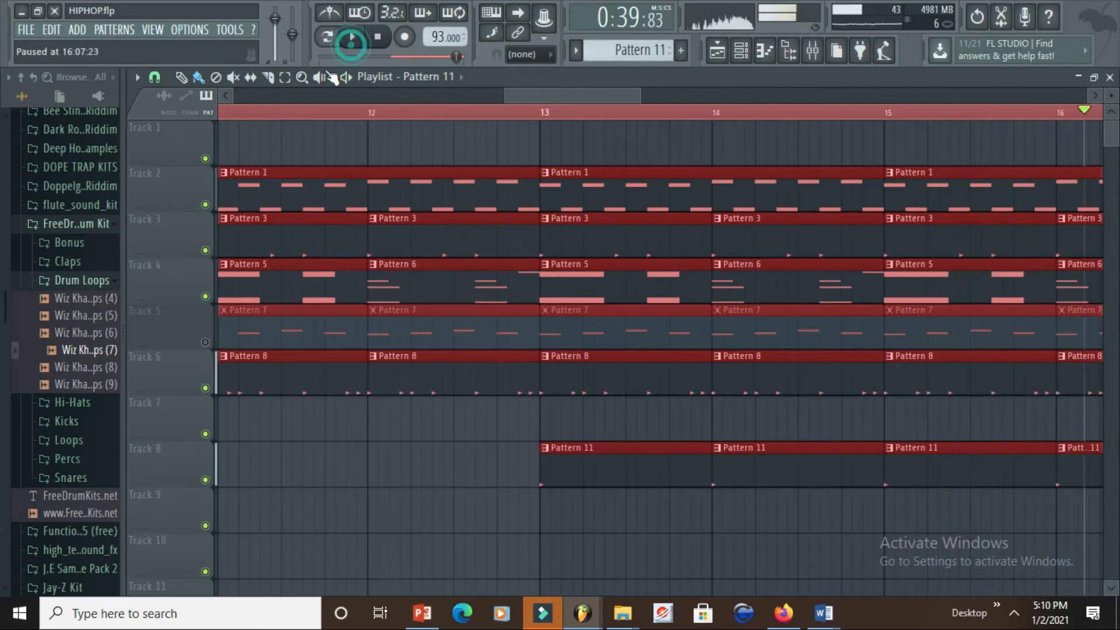
right_click(538, 114)
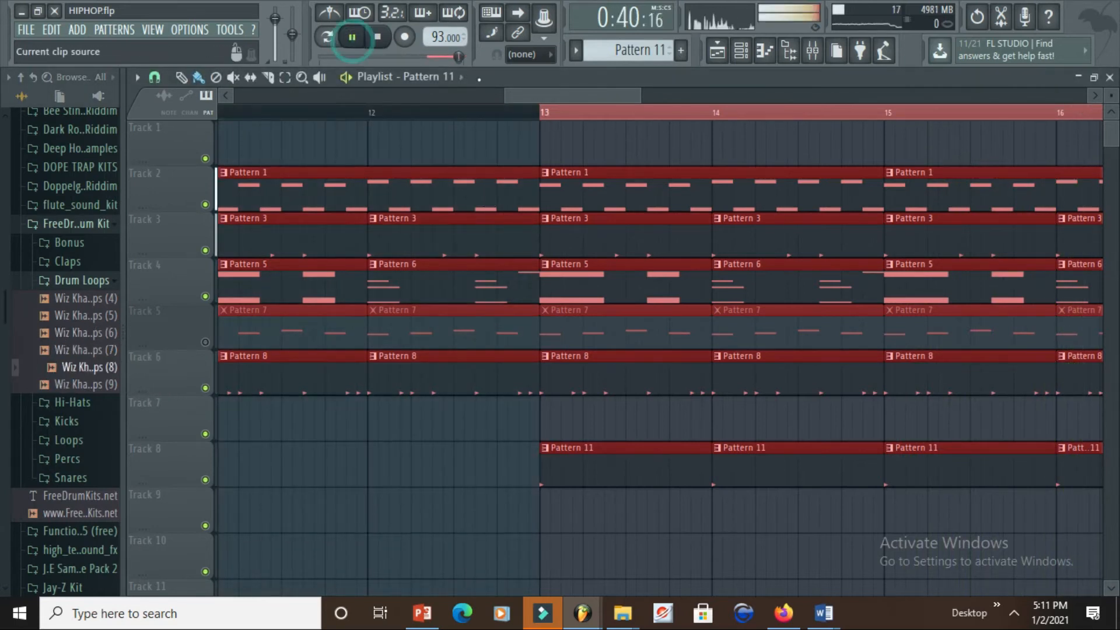
Place four Pattern 11 clips on Track 10 from bar 5 to bar 9 and play the whole arrangement from bar 1.
left_click_drag(527, 97, 339, 97)
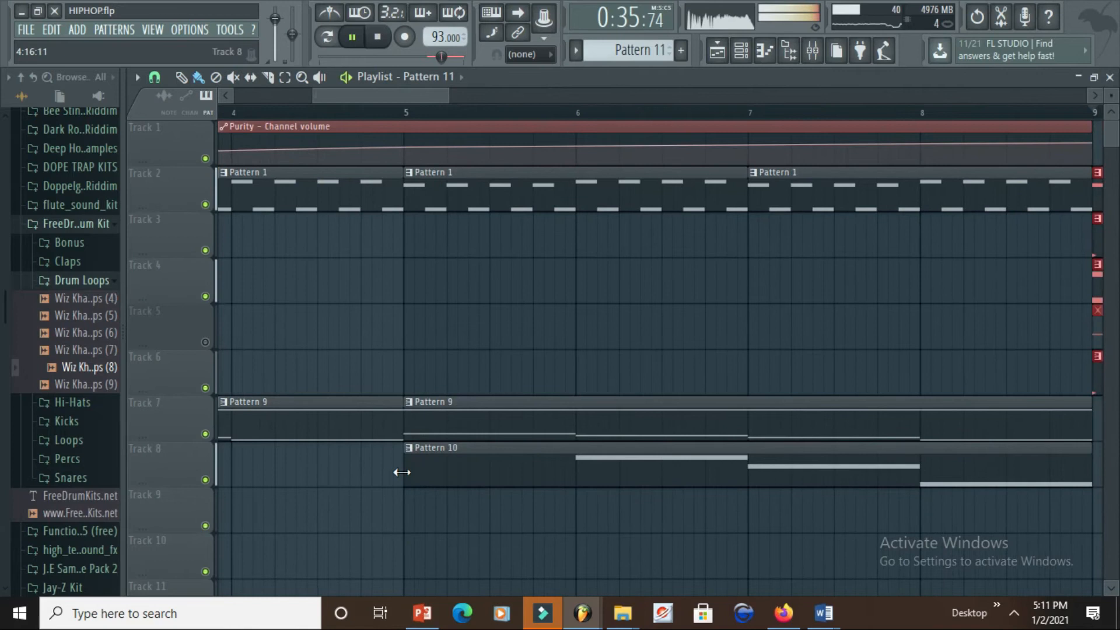
left_click_drag(506, 556, 787, 552)
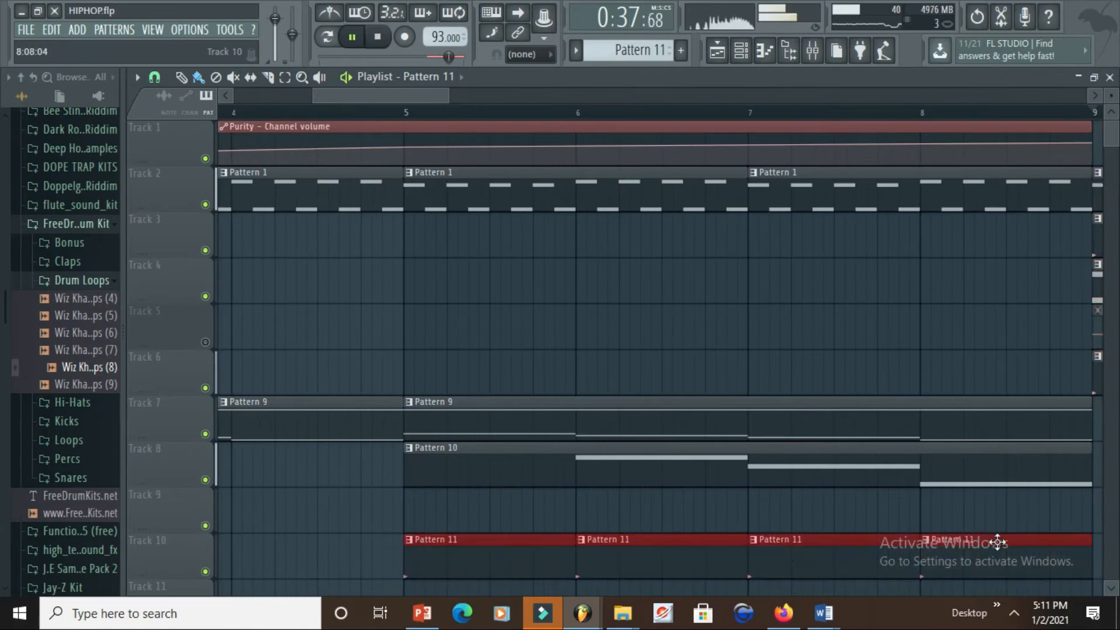
left_click_drag(392, 96, 313, 95)
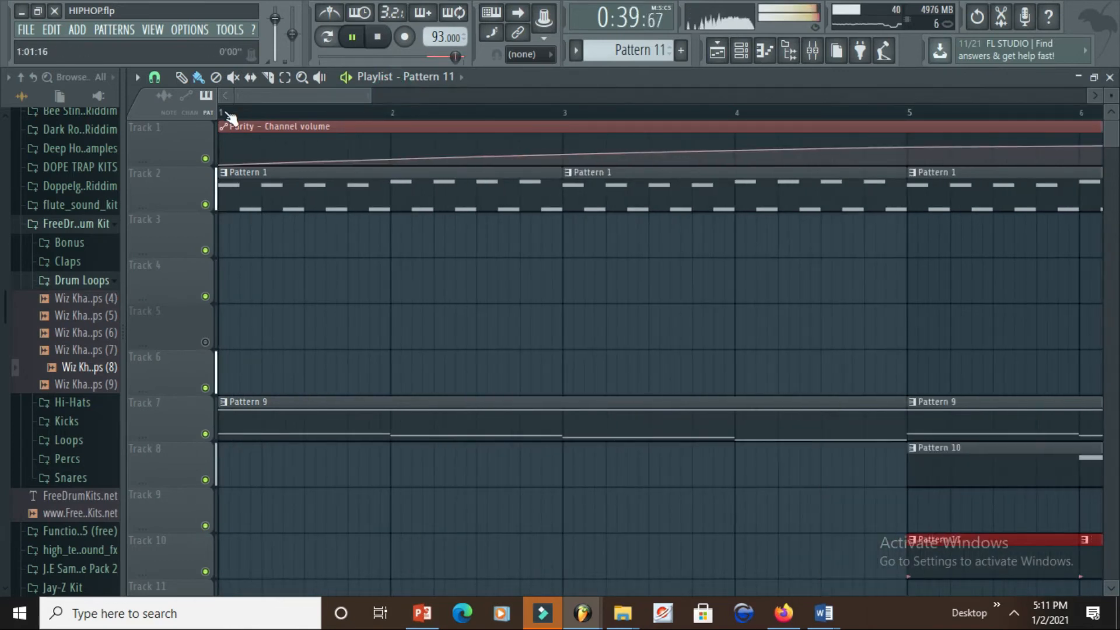
left_click(222, 114, "ctrl")
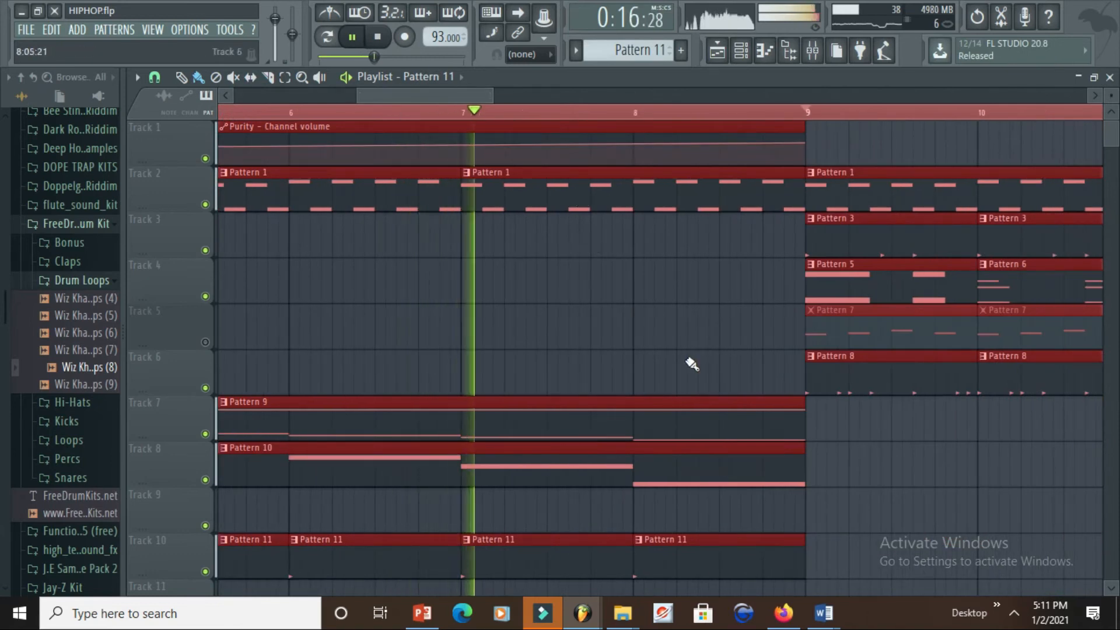
Remove the Pattern 11 clip at bar 16 on Track 10 and place it there again.
scroll(1074, 172, "down", 3)
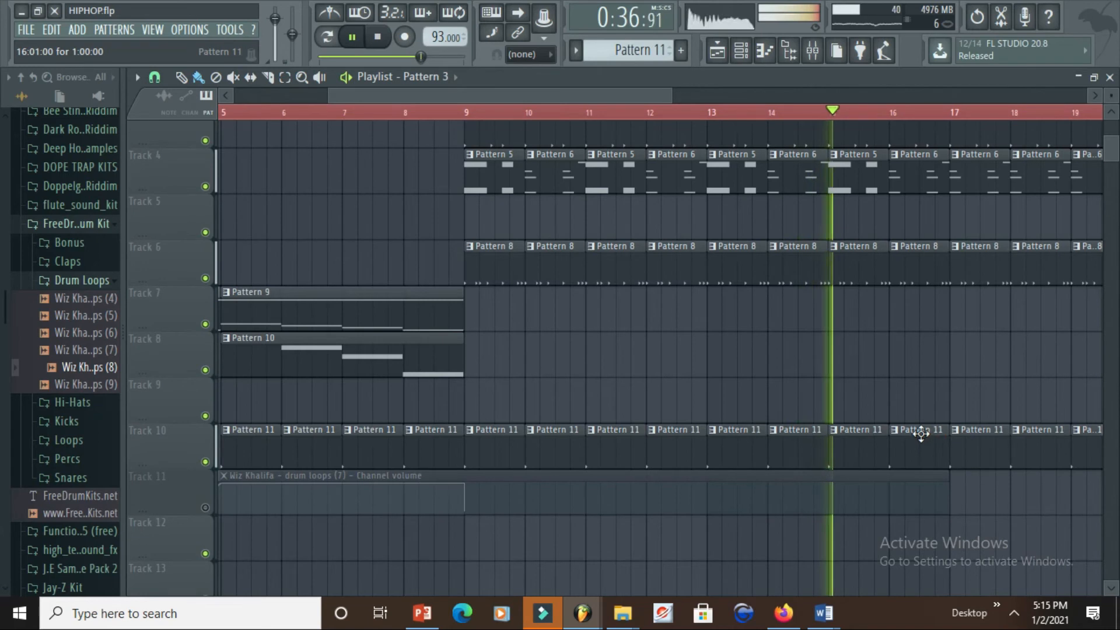
right_click(922, 435)
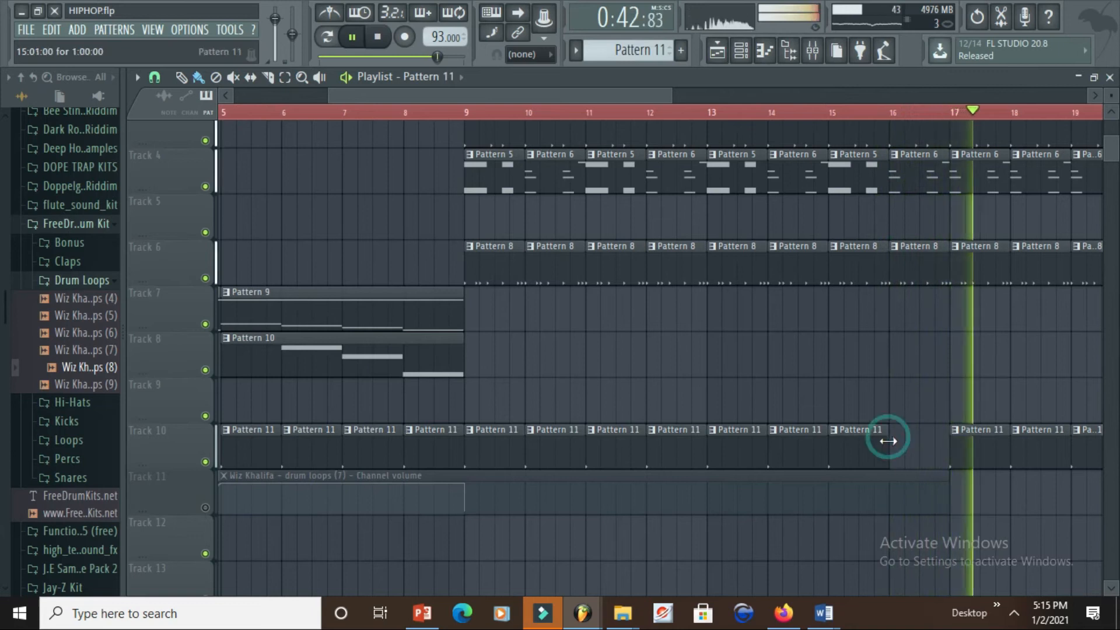
left_click(900, 461)
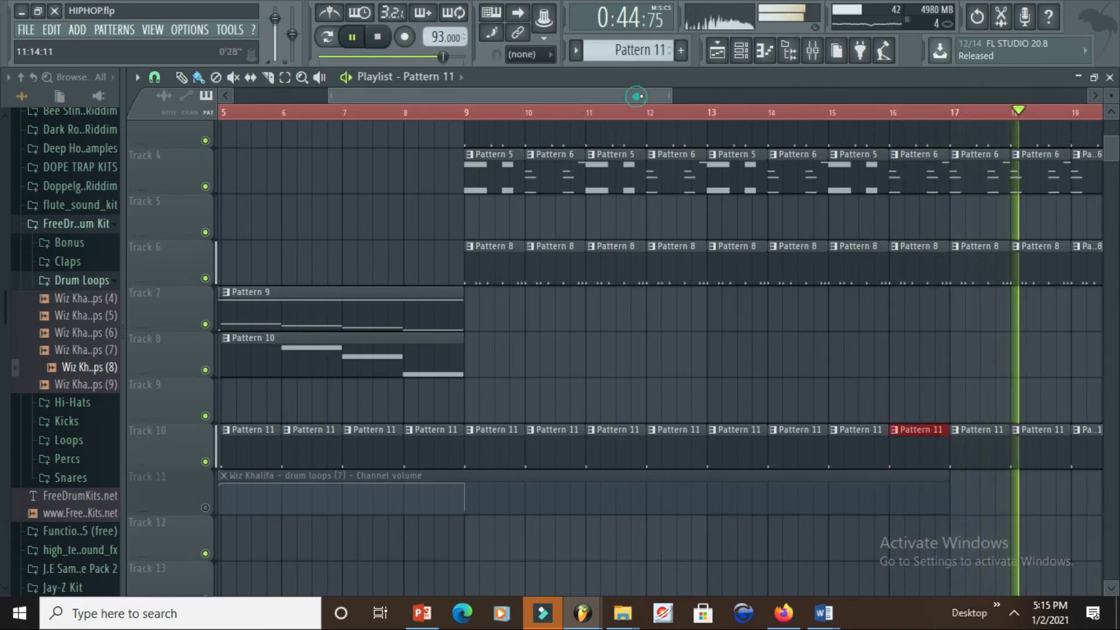
Unmute the drum loop volume automation on Track 11 and extend its envelope at 100% from bar 9 to bar 21.
left_click(196, 507)
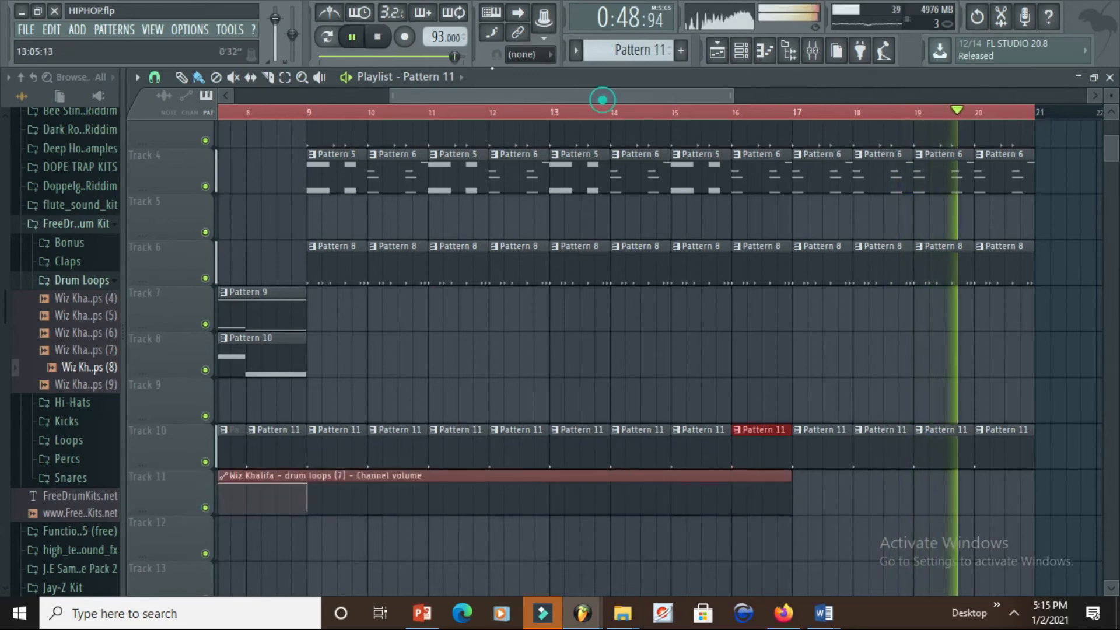
left_click_drag(600, 100, 446, 98)
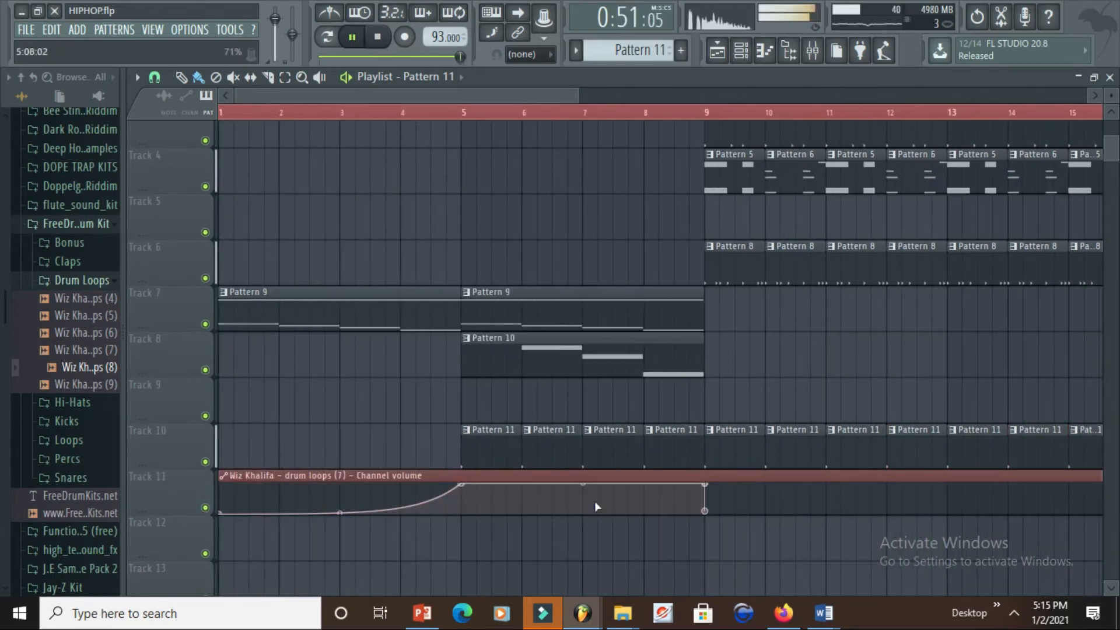
left_click_drag(709, 527, 775, 527)
right_click(745, 529)
right_click(816, 533)
left_click_drag(706, 512, 1108, 443)
mouse_move(1032, 471)
left_mouse_down()
mouse_move(1112, 461)
mouse_move(1109, 441)
left_mouse_up()
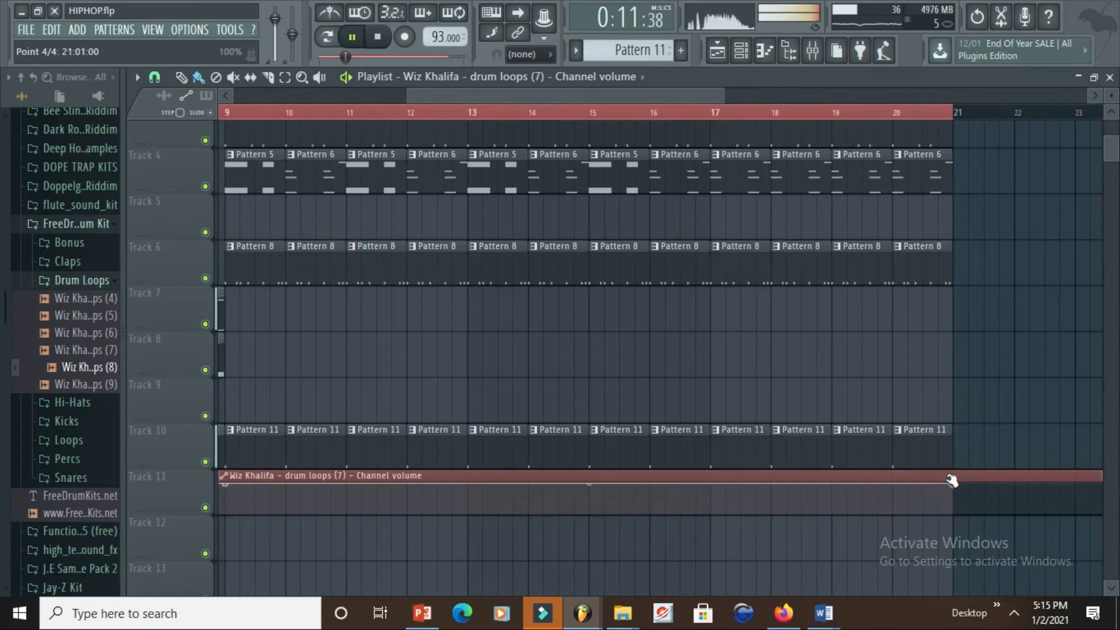
Move the last full-level point of the drum loop volume envelope back to bar 12 and undo the extra point added there.
left_click_drag(477, 436, 427, 439)
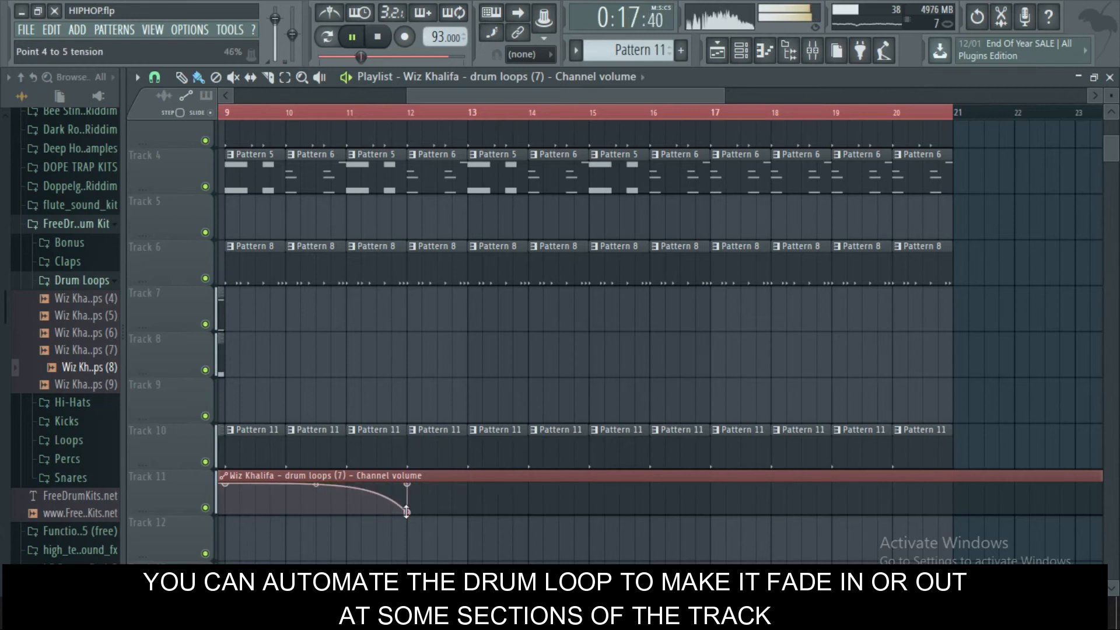
left_click(52, 30)
left_click(59, 48)
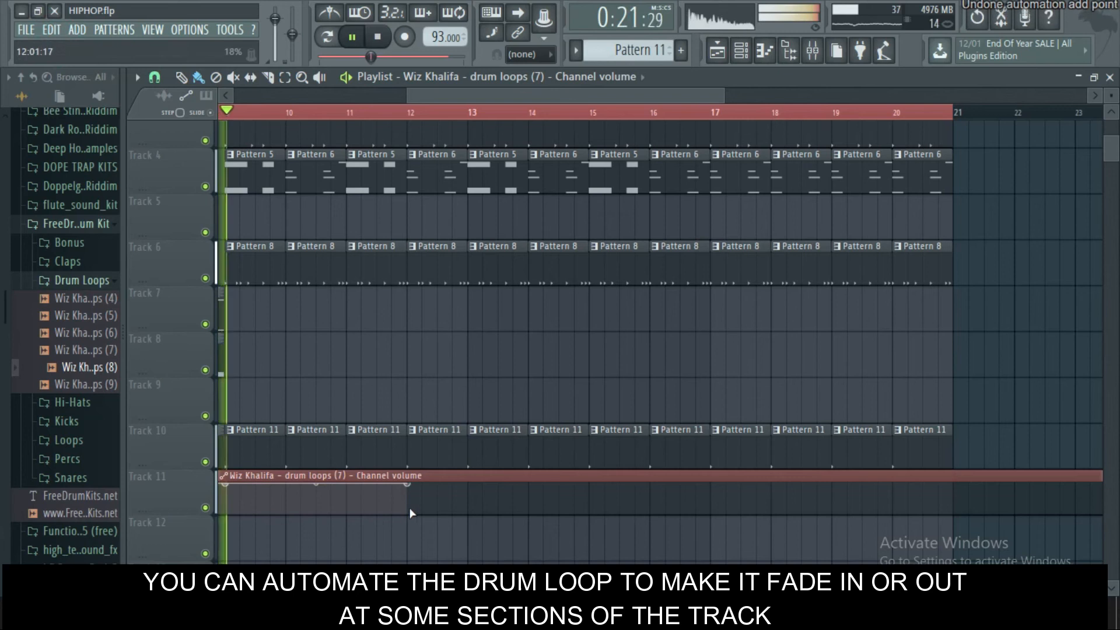
key("ctrl+z")
left_click(56, 33)
left_click(58, 47)
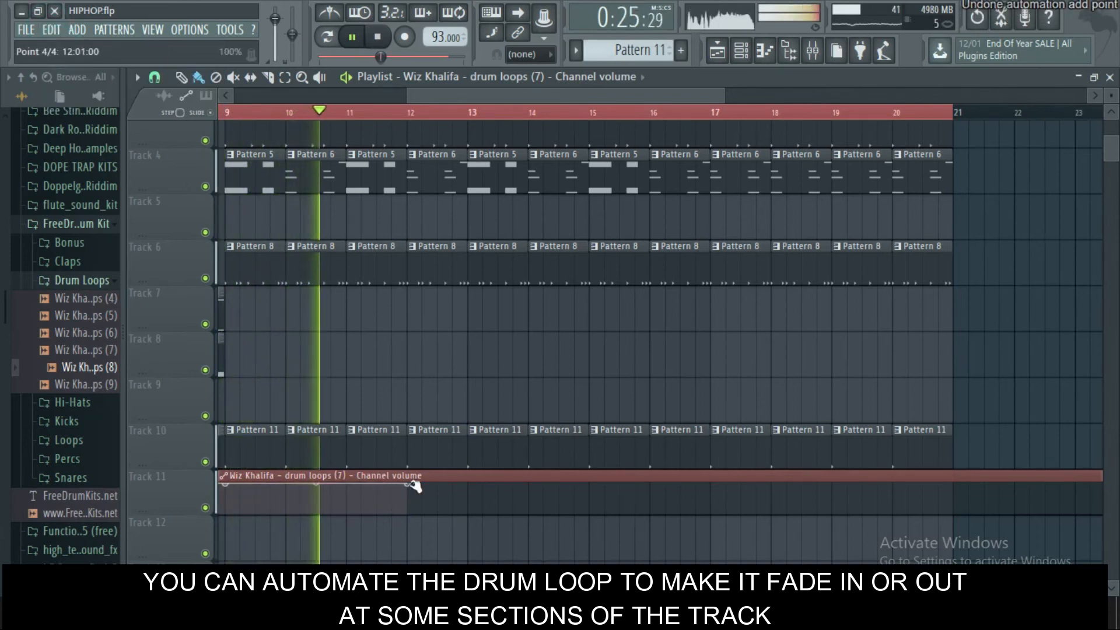
Shape the drum loop volume envelope to drop to silence at bar 12 and return to full level at bar 13.
left_click_drag(407, 482, 411, 514)
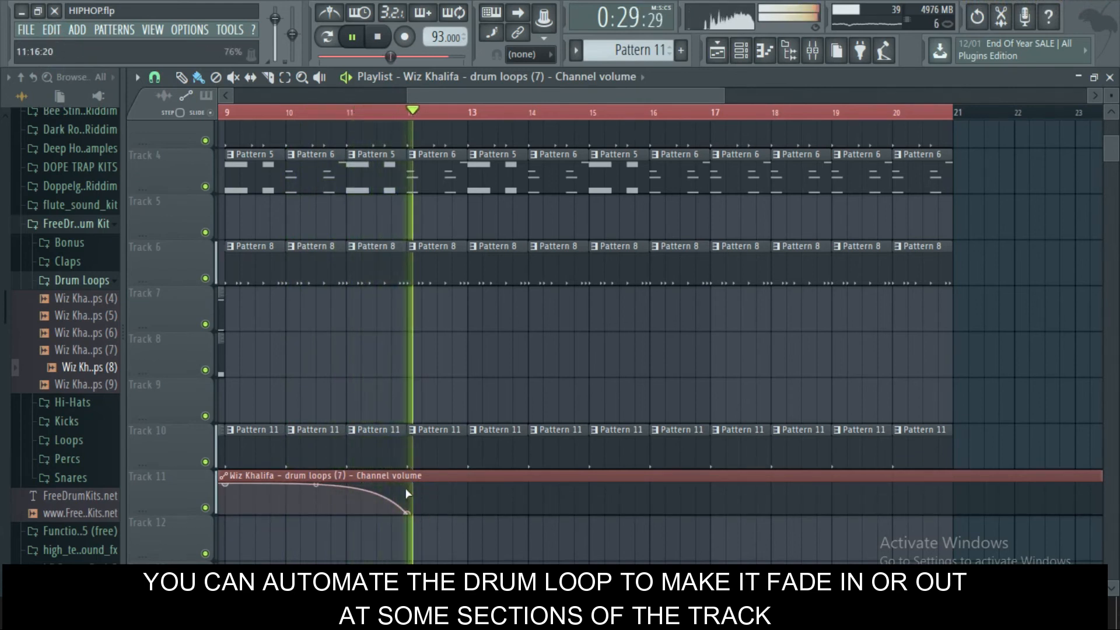
right_click(407, 483)
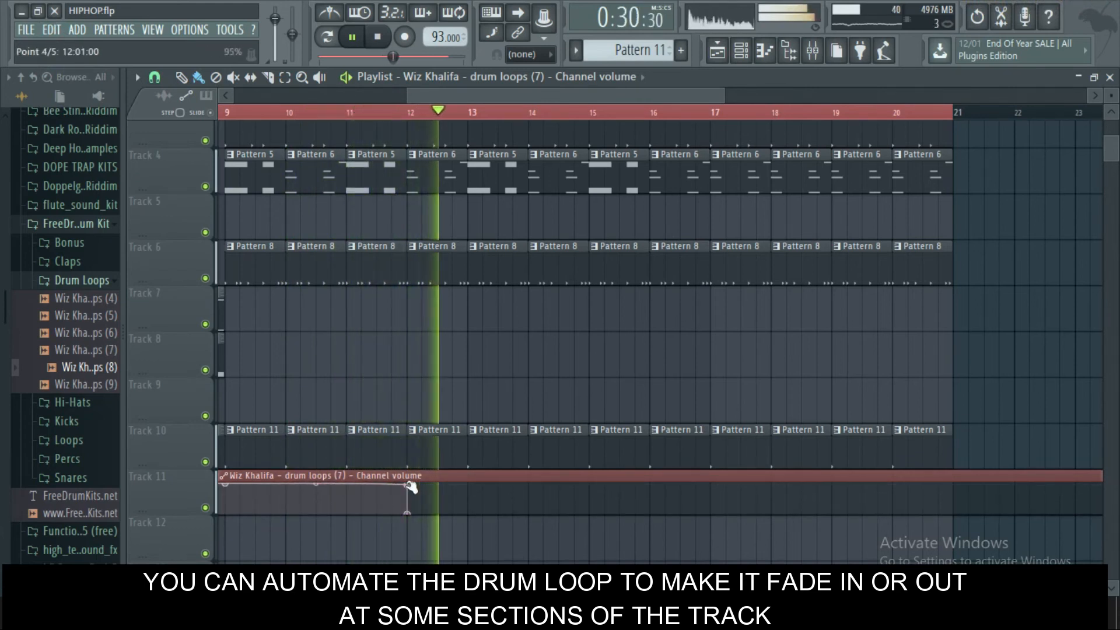
right_click(467, 514)
right_click(467, 484)
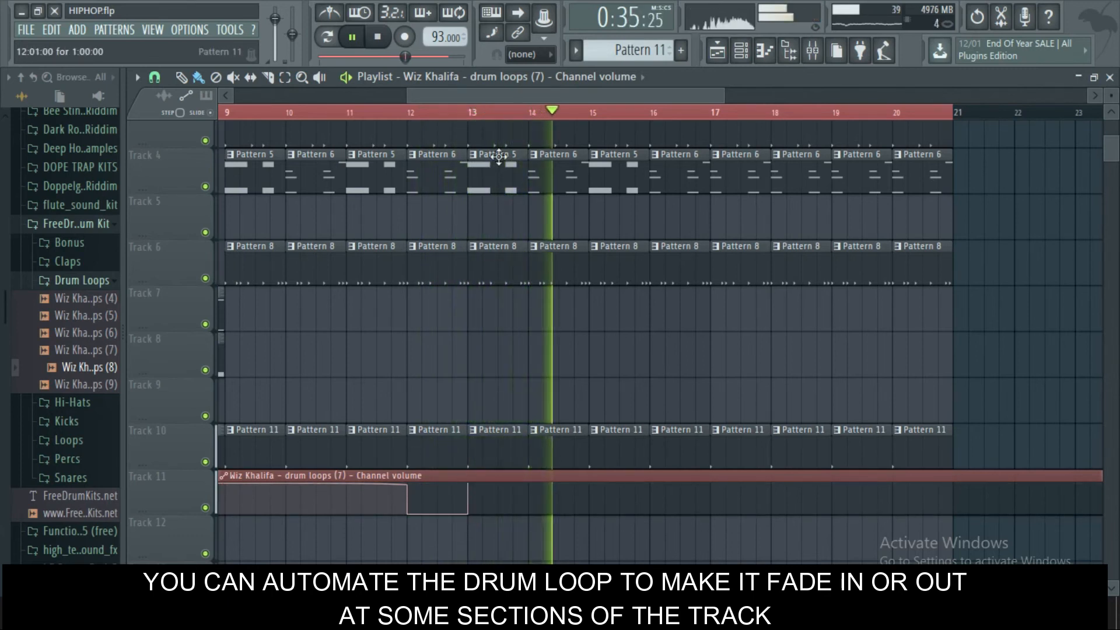
Add a 100% point at bar 21 to the drum loop volume envelope.
left_click_drag(573, 95, 609, 95)
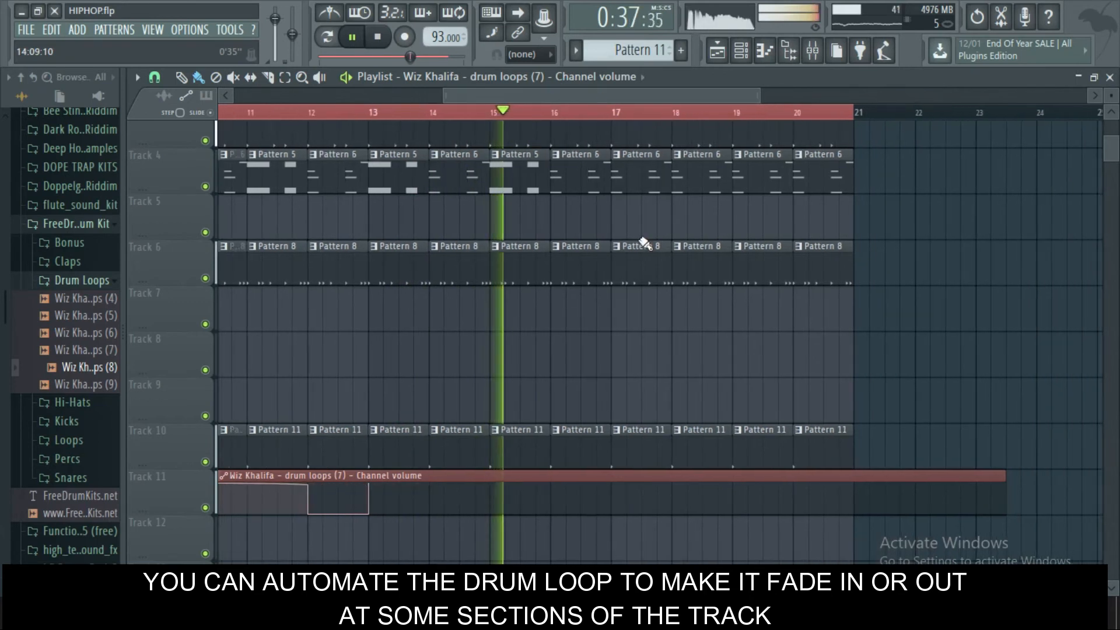
right_click(853, 482)
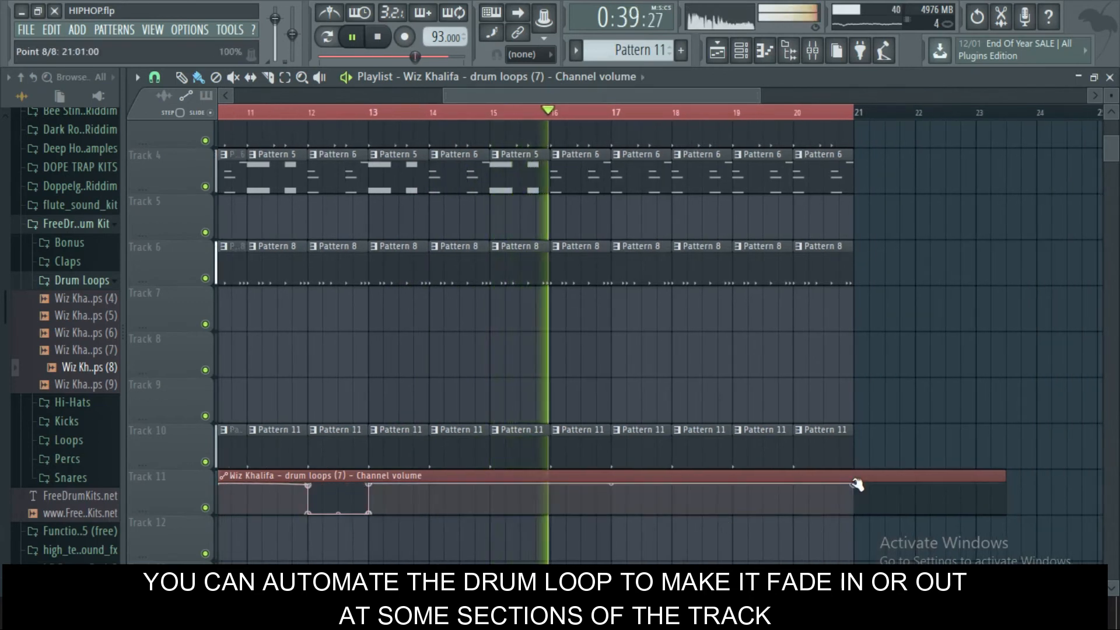
left_click_drag(558, 114, 372, 103)
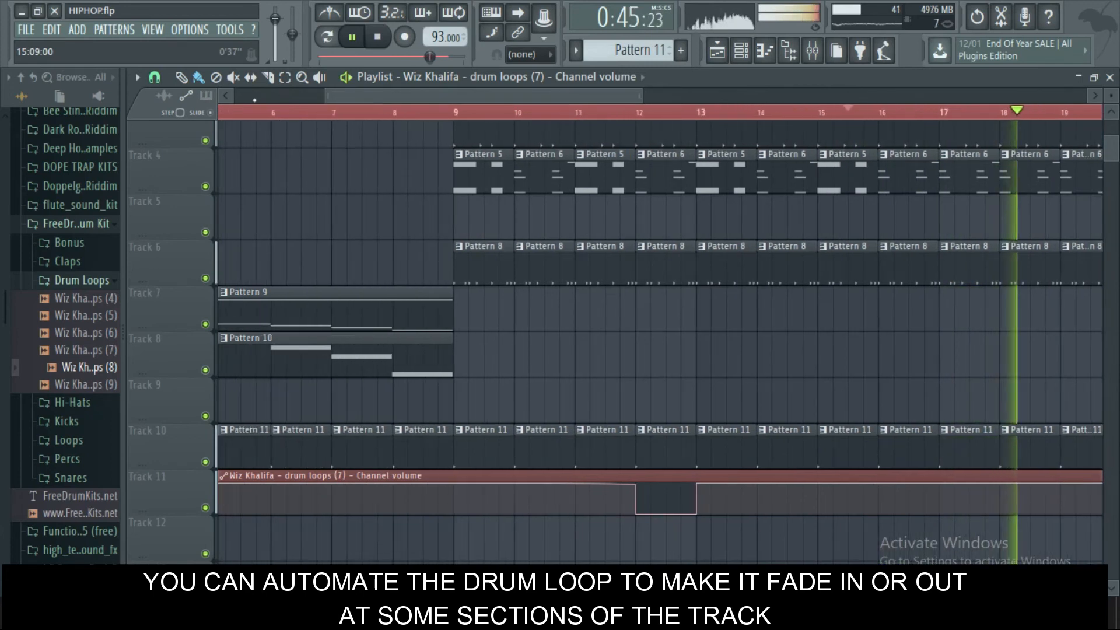
Move the drum loop volume automation clip on Track 11 to start at bar 5.
left_click(51, 29)
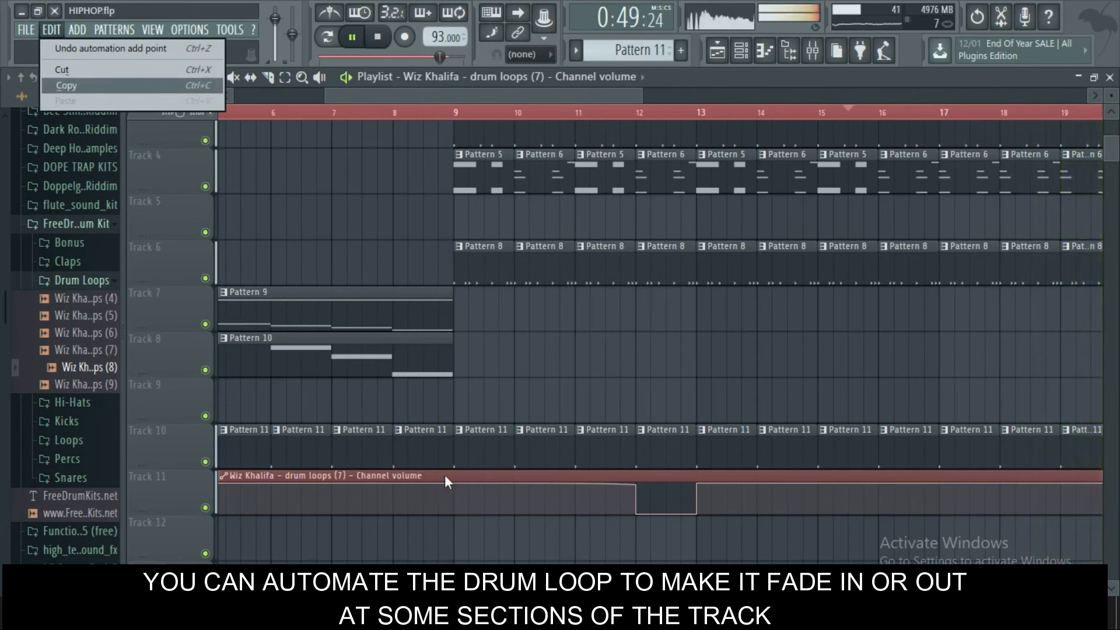
left_click(471, 471)
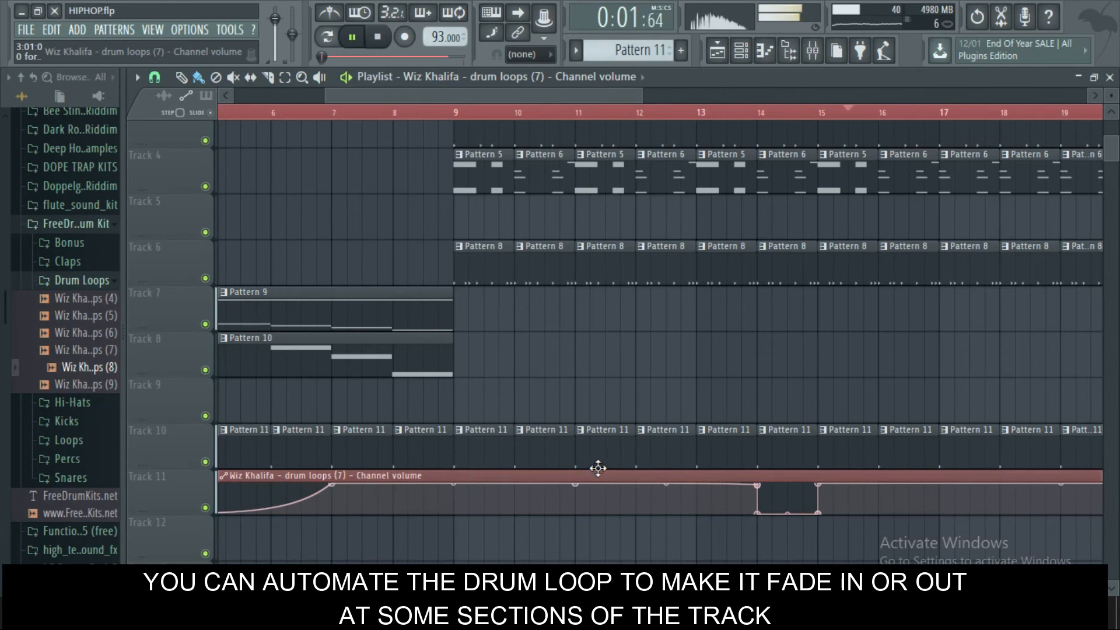
left_click_drag(588, 468, 720, 464)
left_click_drag(564, 95, 487, 93)
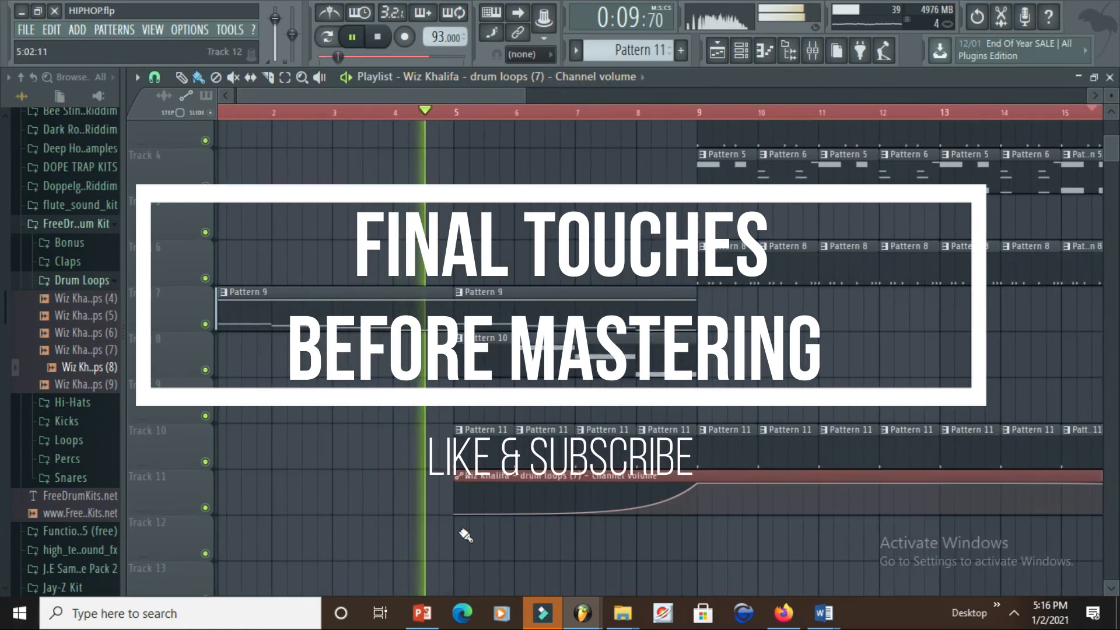
Reshape the drum loop volume fade-in between bars 5 and 9 into an early-rising curve with about 17% tension and play it from bar 4.
left_click_drag(454, 513, 446, 454)
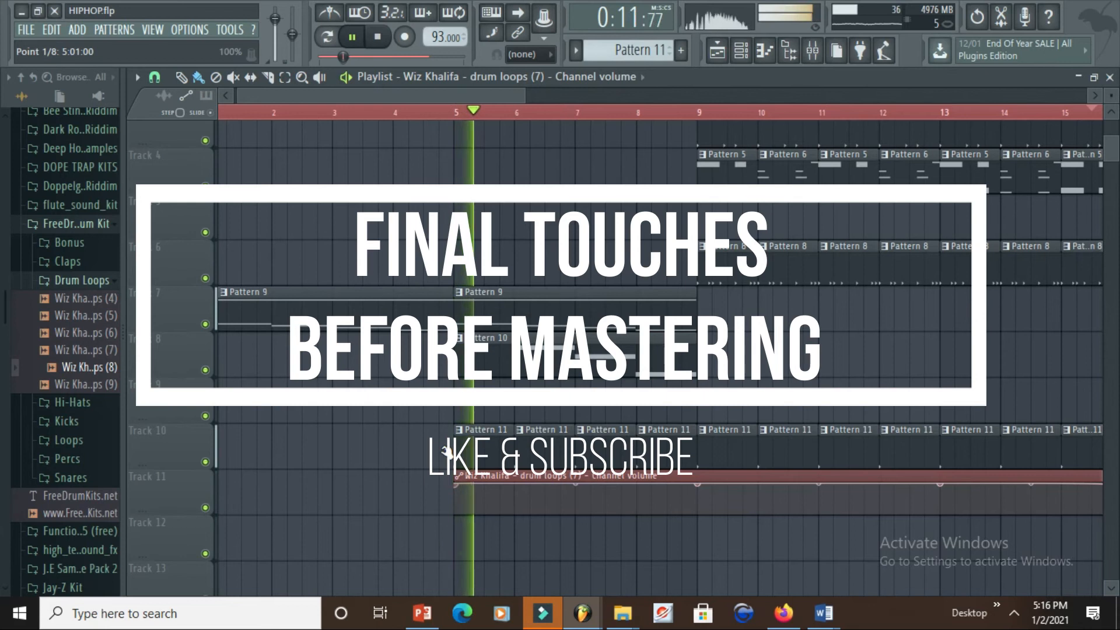
left_click(459, 475)
left_click(404, 471)
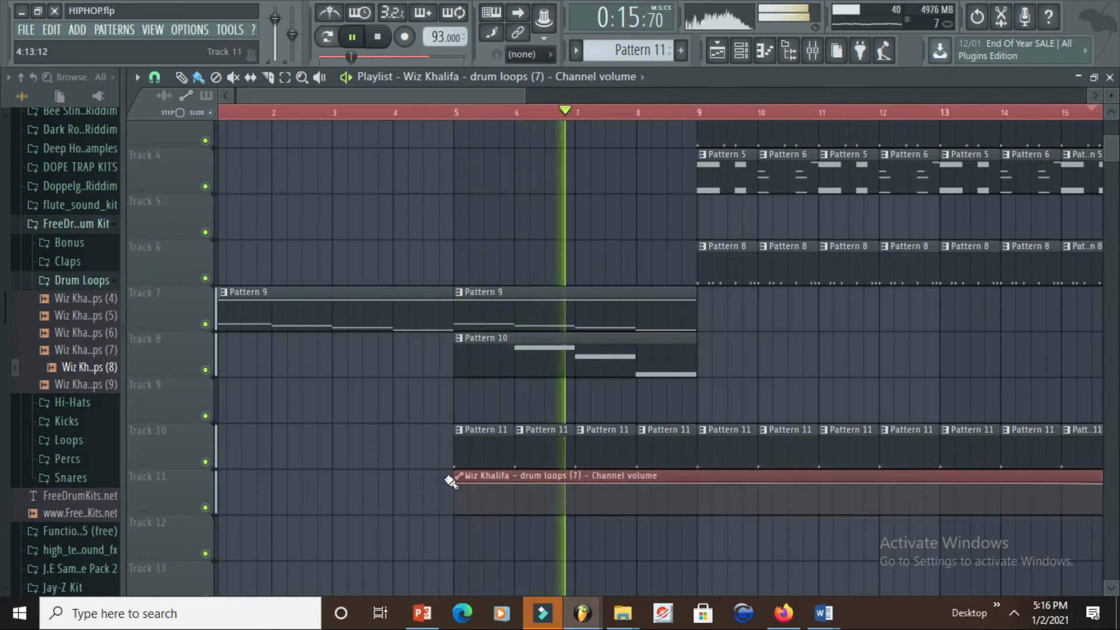
left_click_drag(456, 483, 457, 521)
left_click_drag(575, 513, 575, 490)
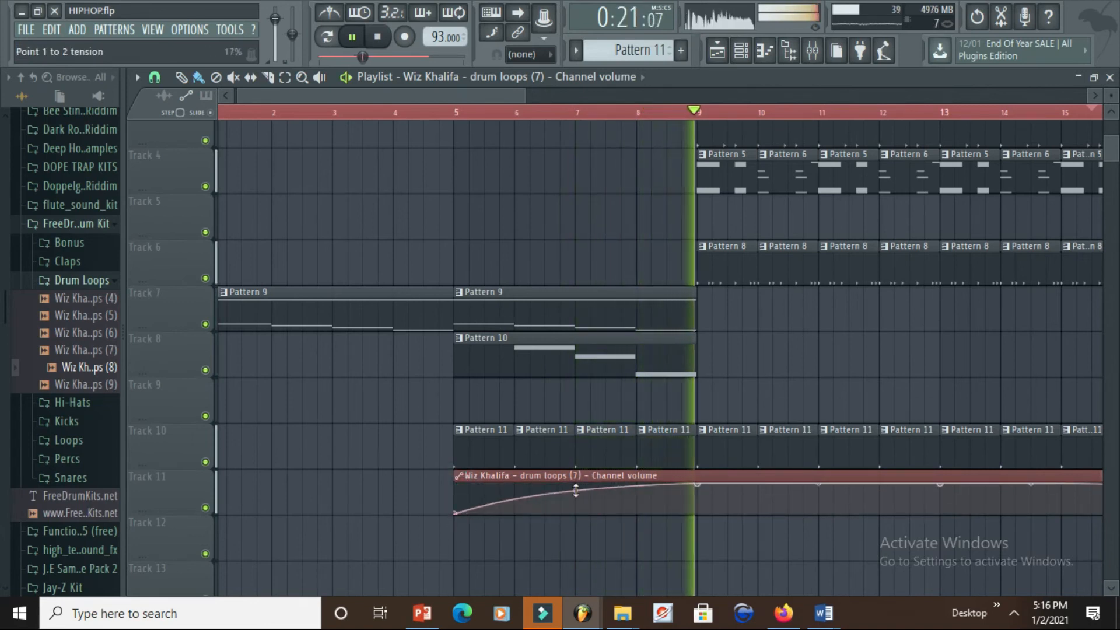
left_click(428, 116)
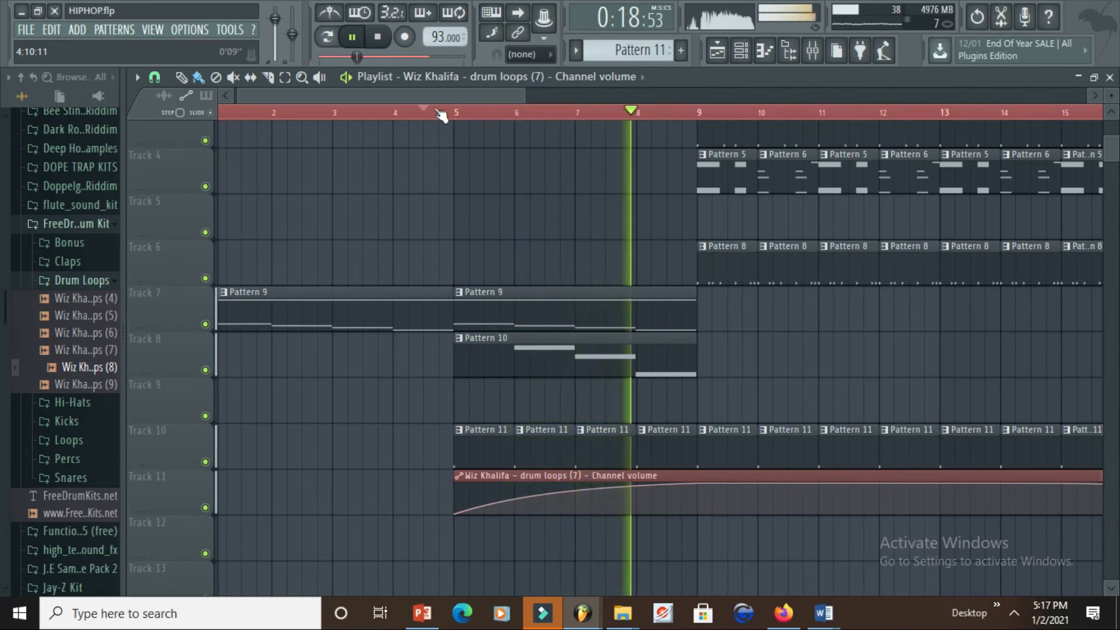
Place four Pattern 8 clips on Track 6 from bar 21 to bar 25 and extend the playback range to bar 25.
left_click_drag(445, 97, 709, 130)
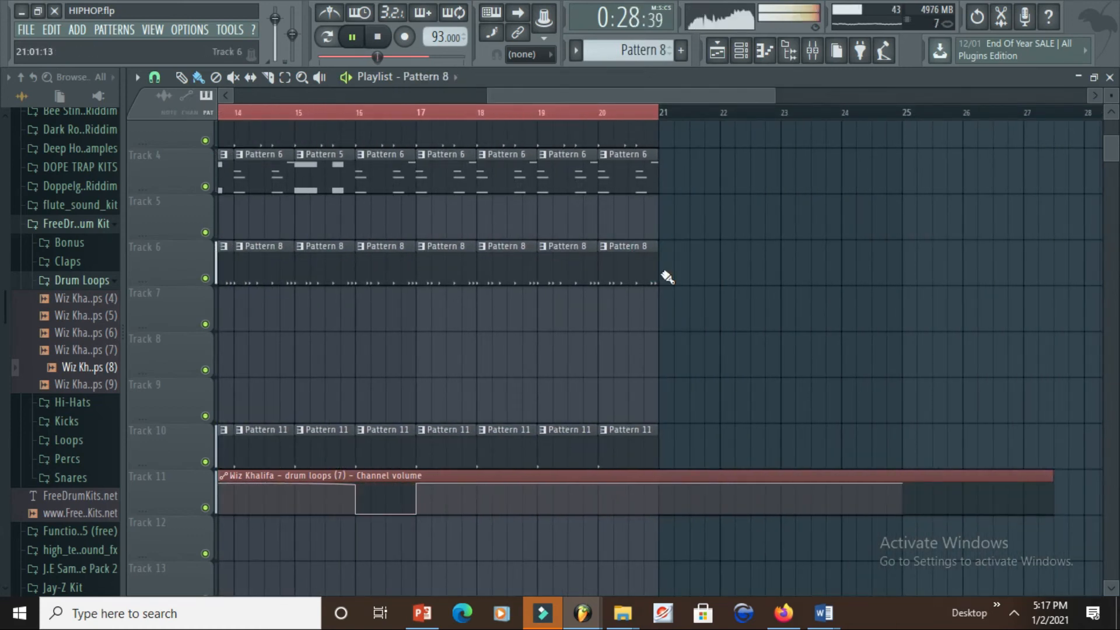
left_click_drag(667, 277, 782, 268)
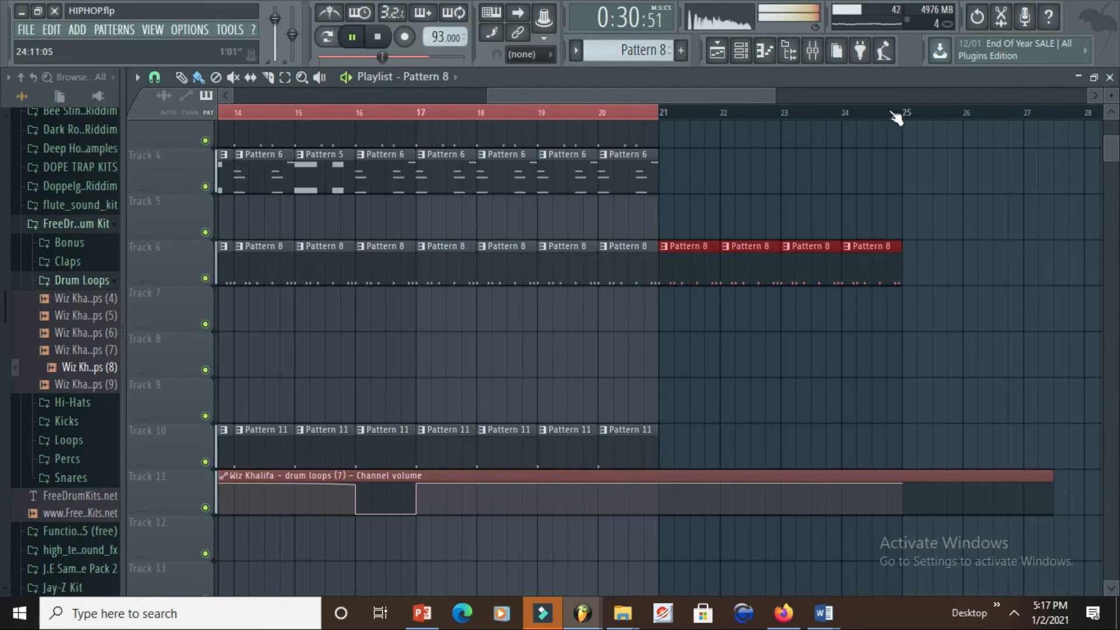
left_click_drag(910, 119, 897, 119)
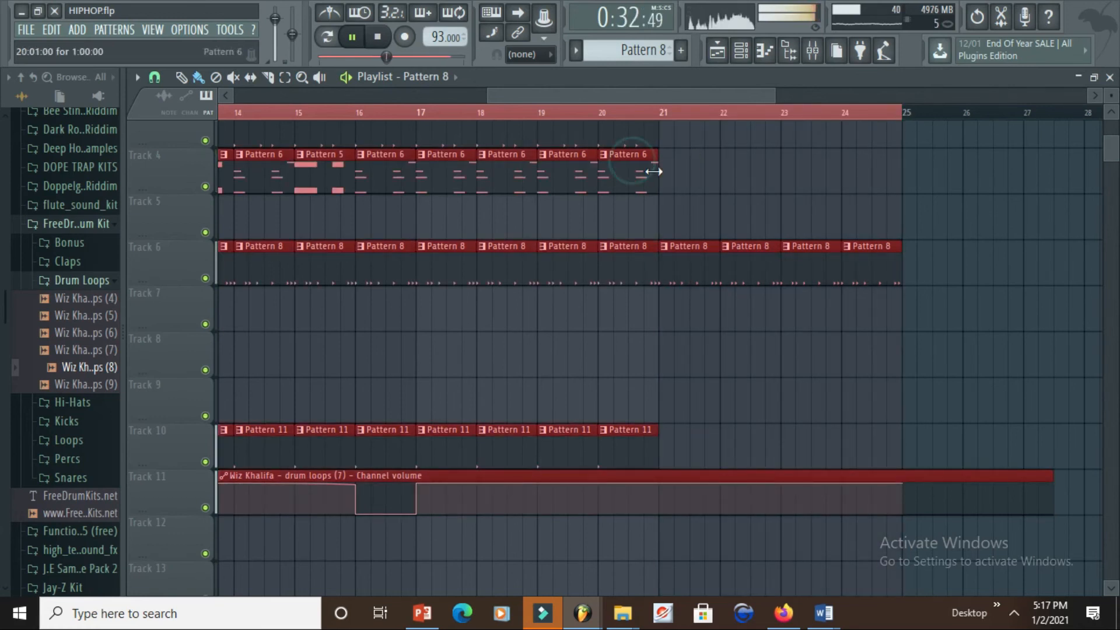
Try Pattern 8 clips on Track 4 from bar 21 to bar 25 and remove them.
left_click_drag(661, 177, 885, 167)
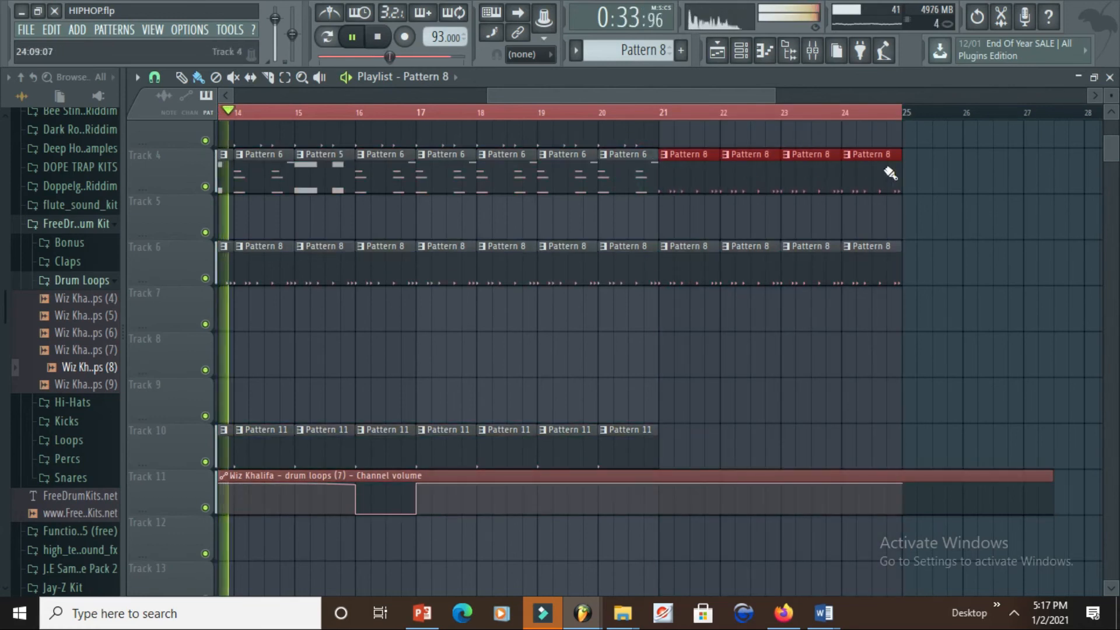
right_click(684, 166)
Fill bars 21 to 25 with Pattern 3 clips on Track 3, Pattern 6 clips on Track 4 and Pattern 11 clips on Track 10.
left_click(644, 138)
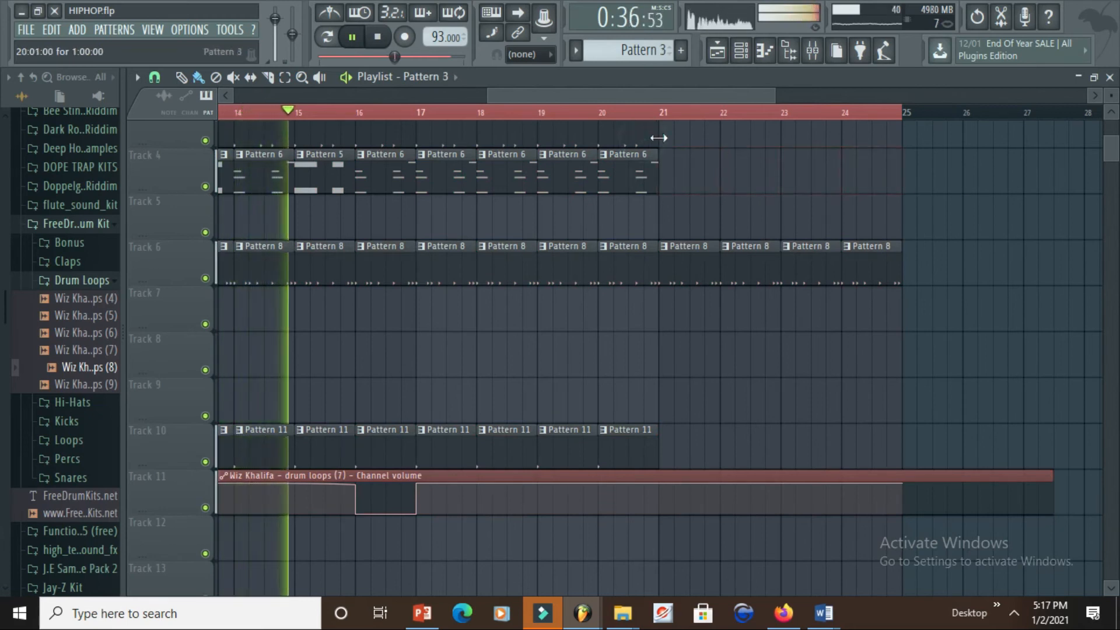
left_click_drag(665, 138, 890, 140)
left_click(644, 169)
left_click_drag(659, 172, 857, 181)
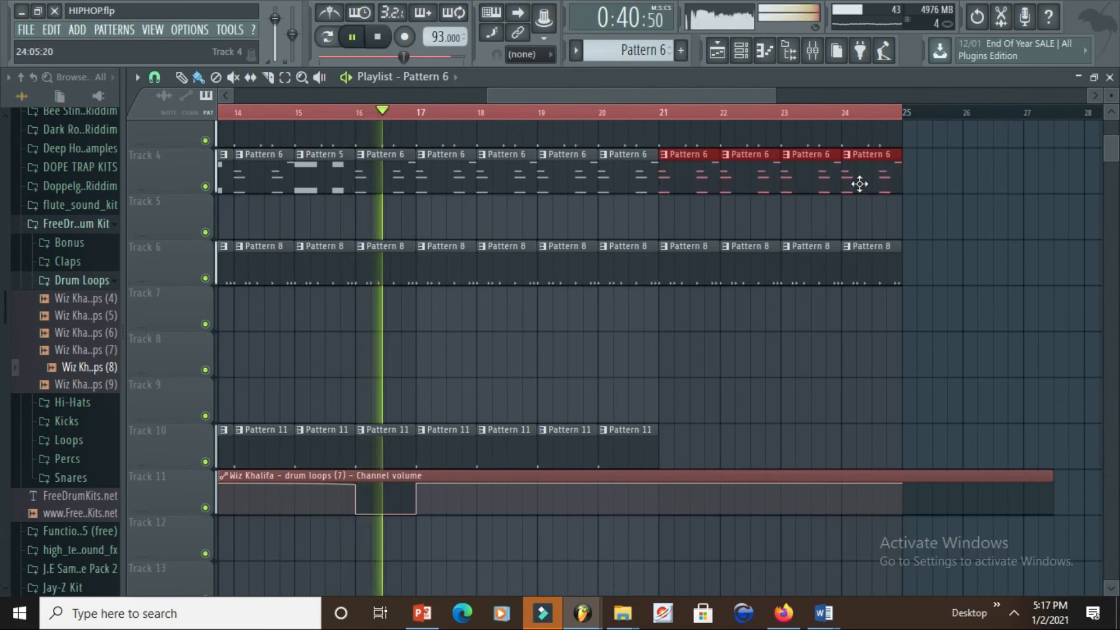
left_click(647, 453)
left_click_drag(662, 447, 859, 457)
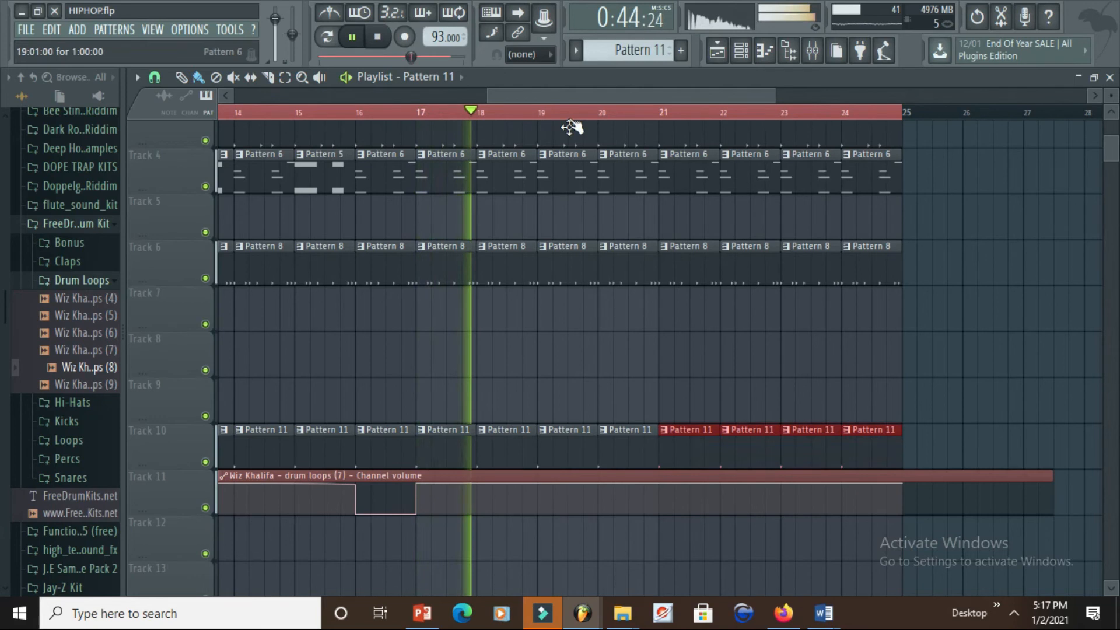
Add a sharp volume drop at bar 24 to the drum loop automation clip on Track 11.
left_click_drag(574, 99, 602, 95)
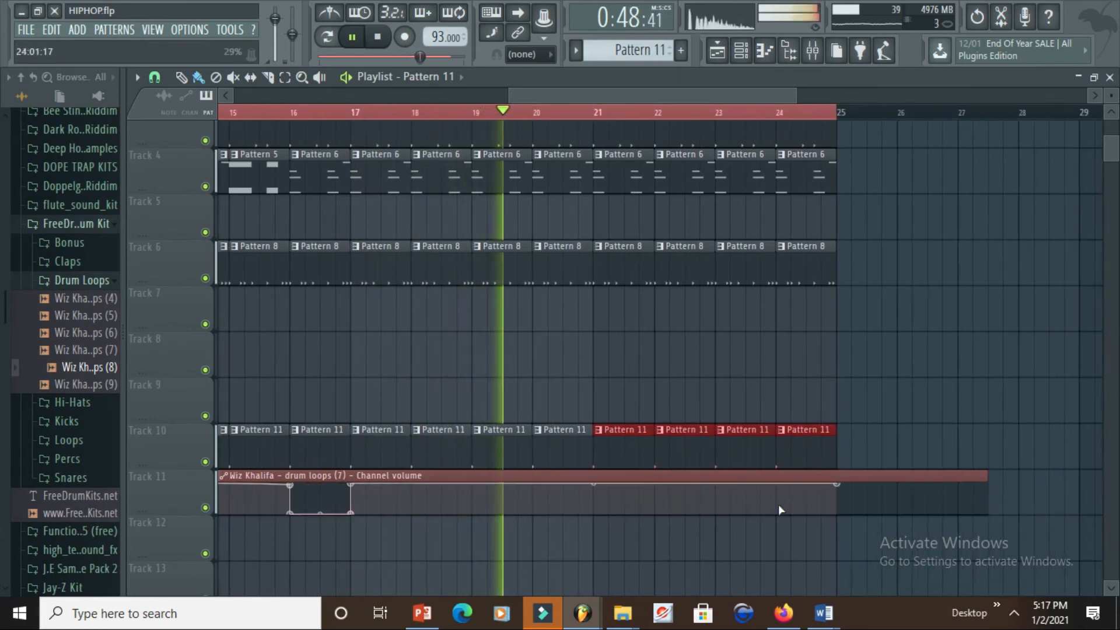
left_click_drag(836, 484, 772, 510)
right_click(778, 484)
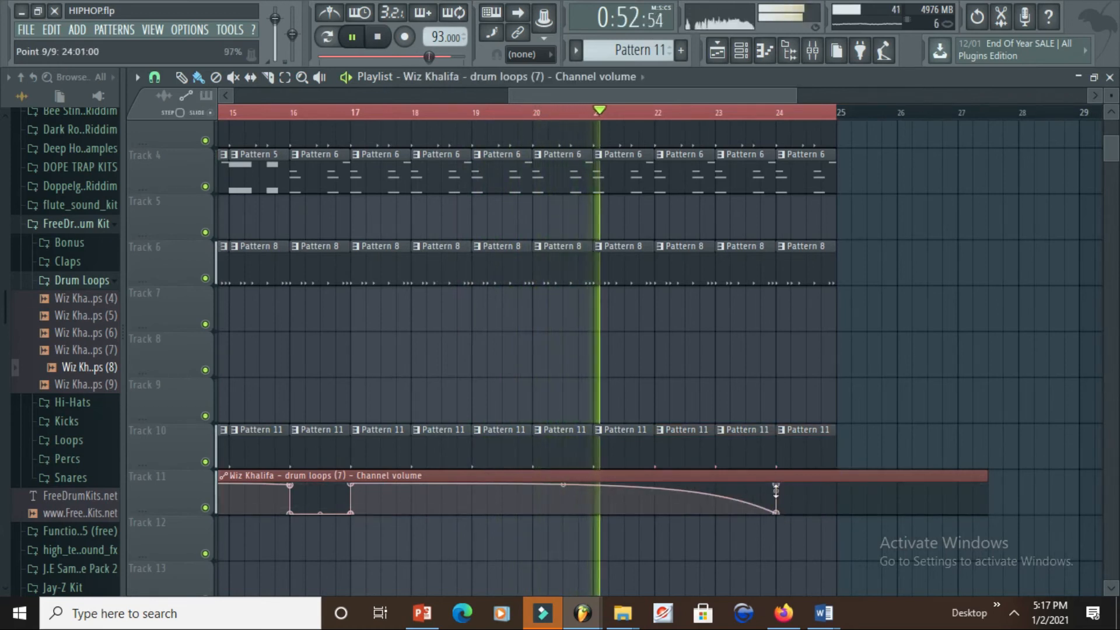
left_click(49, 29)
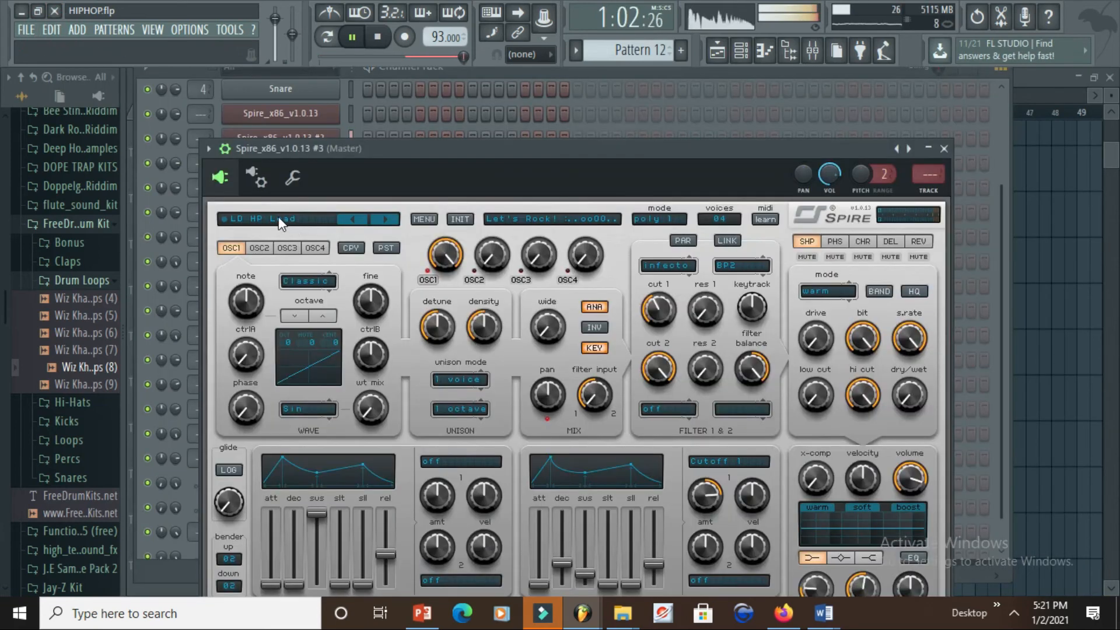
Load the PD Soft Pad preset in Spire #3 and open that channel's piano roll for Pattern 12.
left_click(278, 215)
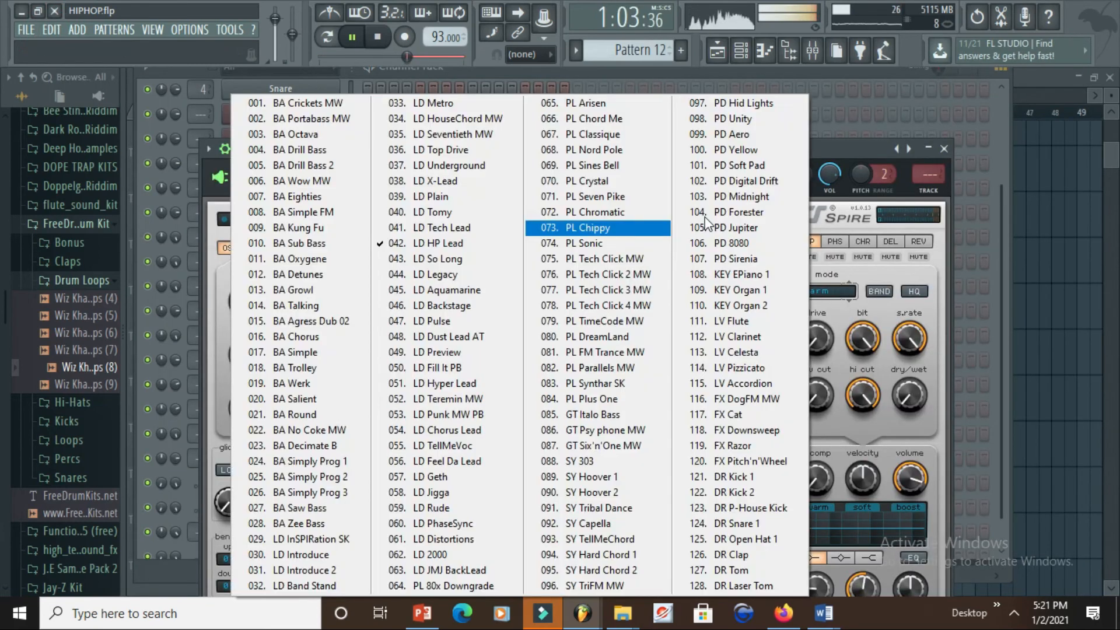
left_click(736, 166)
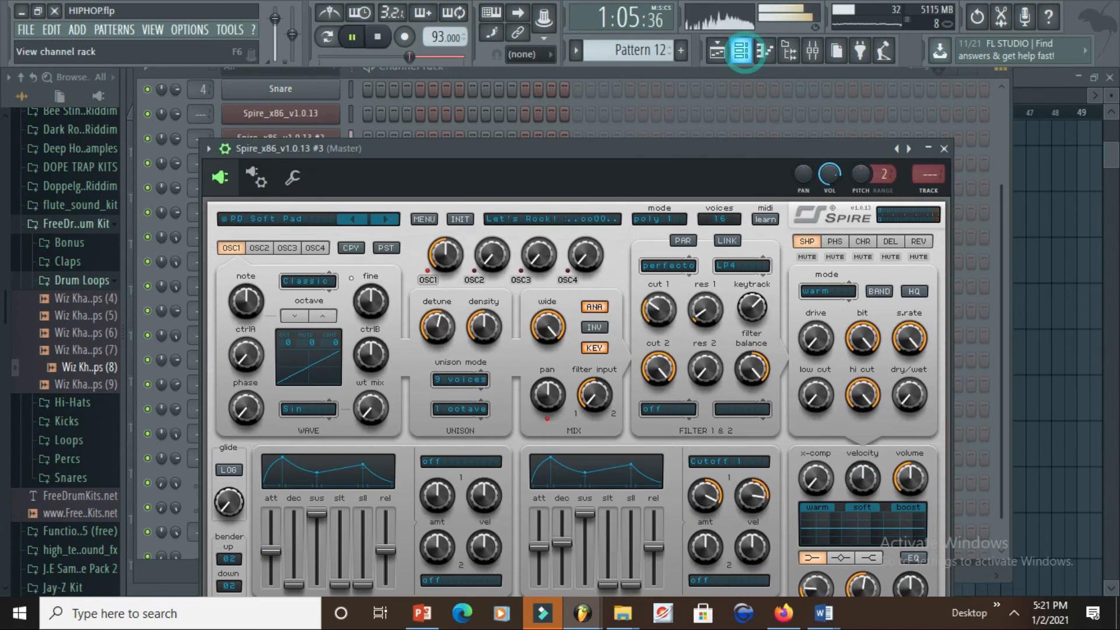
left_click(740, 51)
right_click(337, 154)
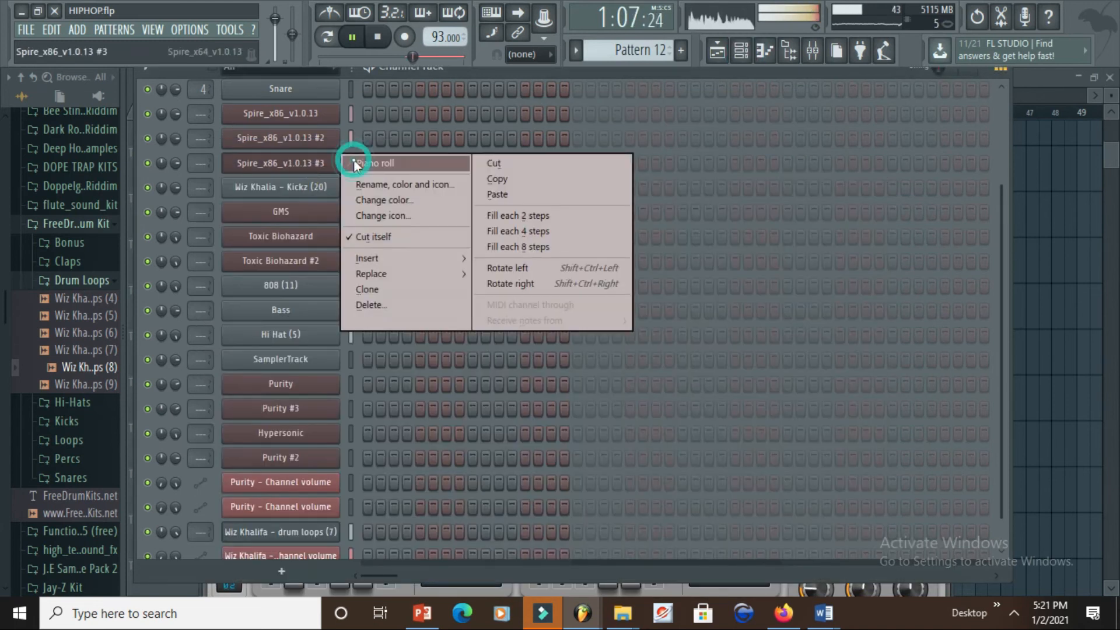
left_click(353, 159)
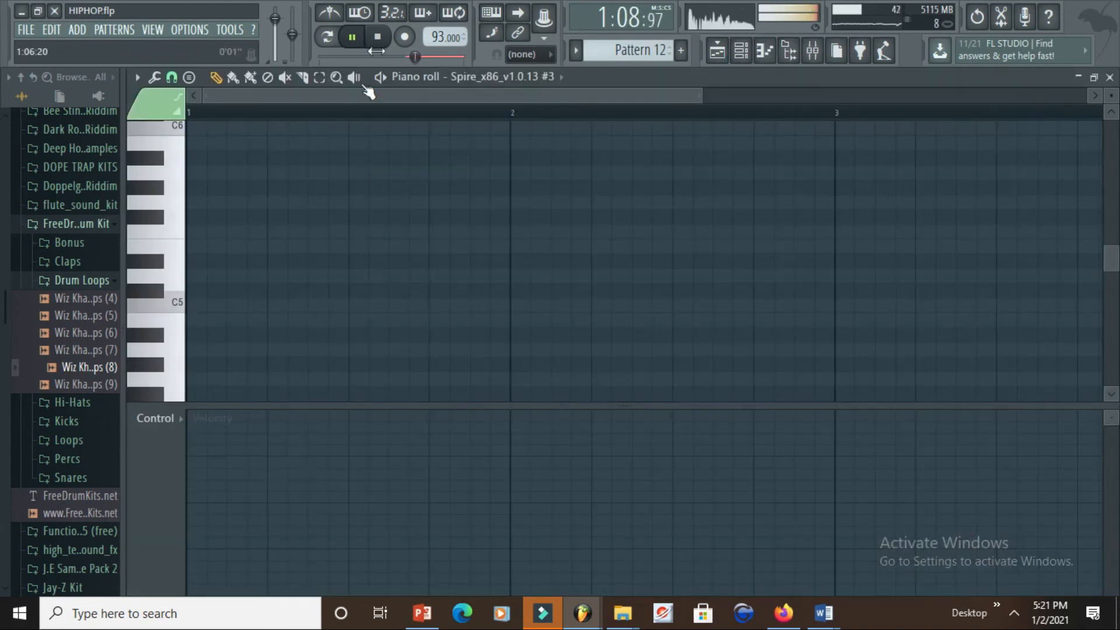
Draw a rising line of one-bar notes in bars 1 to 4: E5, F#5, G#5 and A5.
left_click_drag(253, 353, 183, 154)
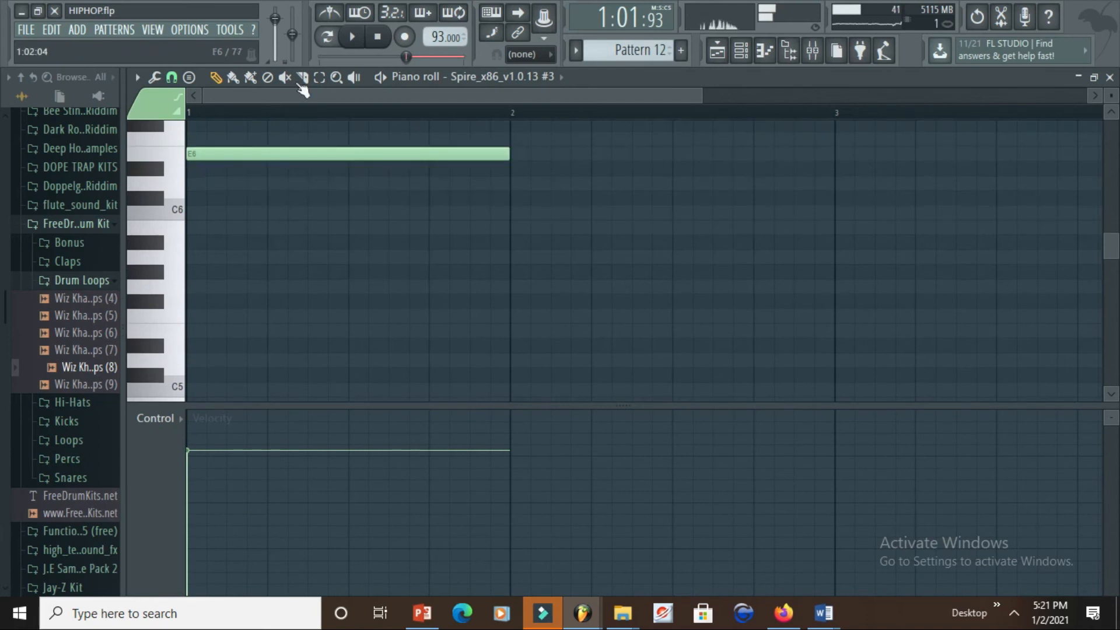
left_click_drag(256, 153, 230, 345)
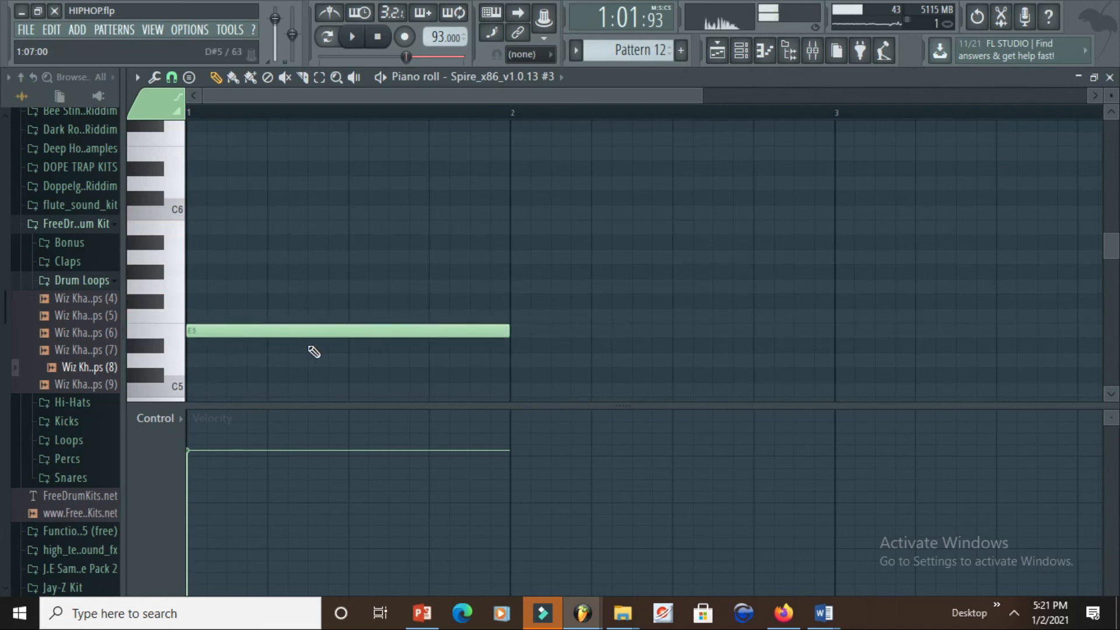
left_click(512, 310)
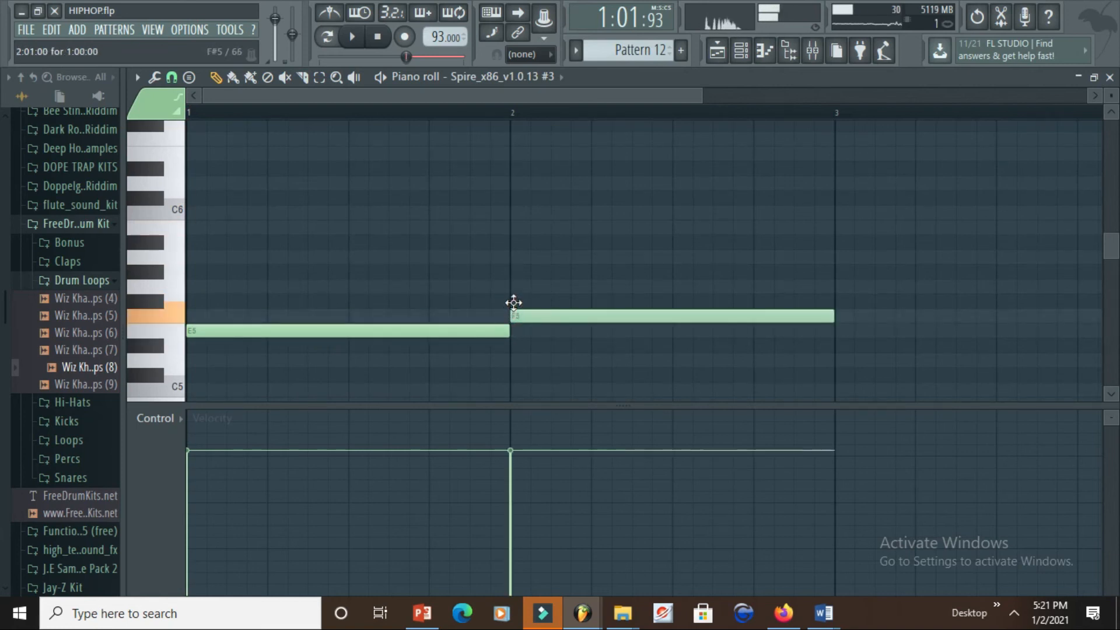
left_click_drag(513, 302, 515, 296)
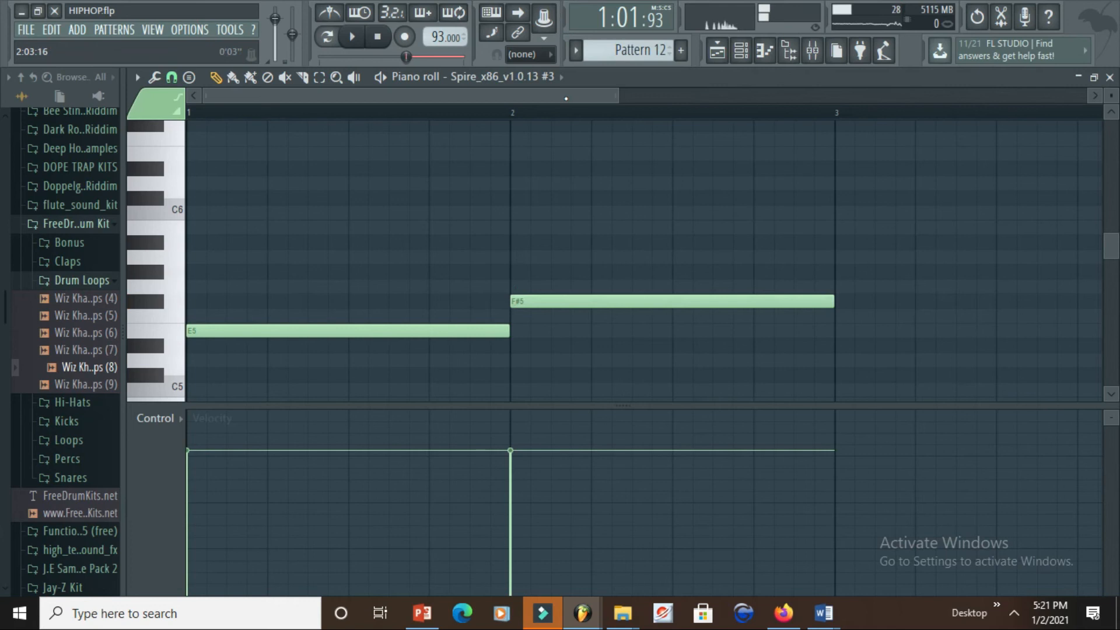
left_click_drag(566, 98, 704, 86)
left_click(530, 253)
left_click_drag(527, 236, 528, 270)
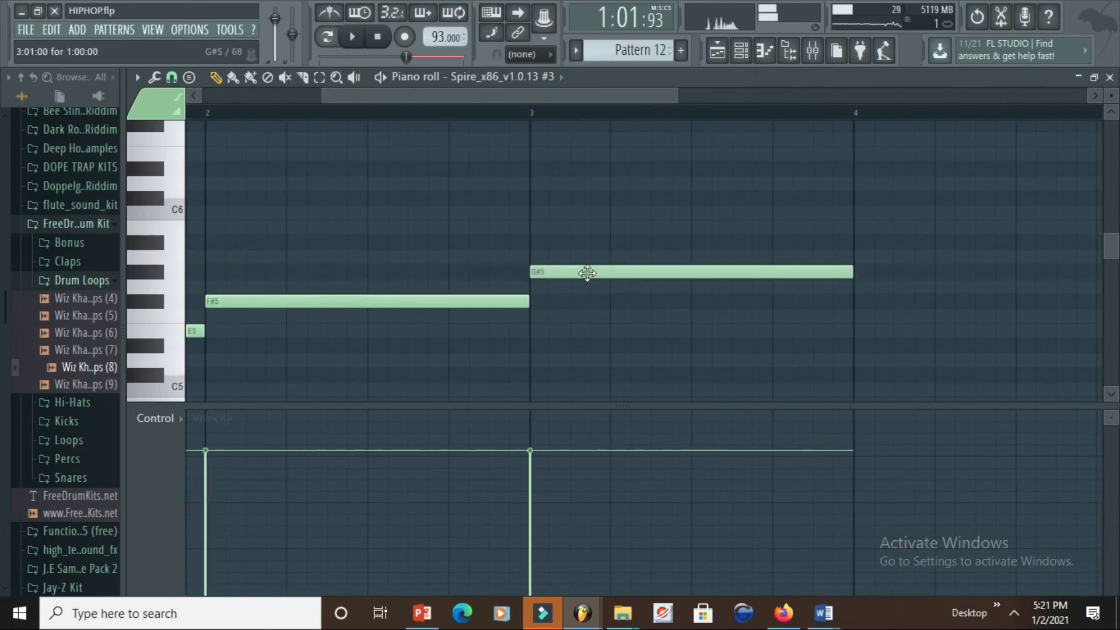
left_click(854, 243)
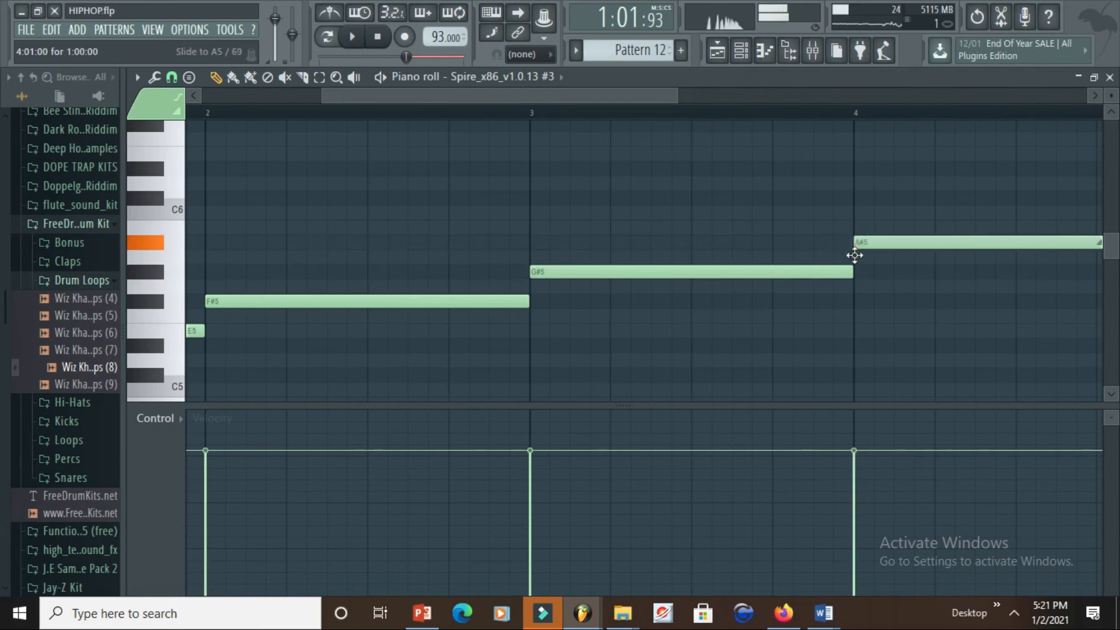
left_click_drag(855, 254, 855, 260)
Play Pattern 12 with the arrangement from bar 25, then switch to pattern mode to hear it alone.
left_click(724, 59)
left_click(724, 58)
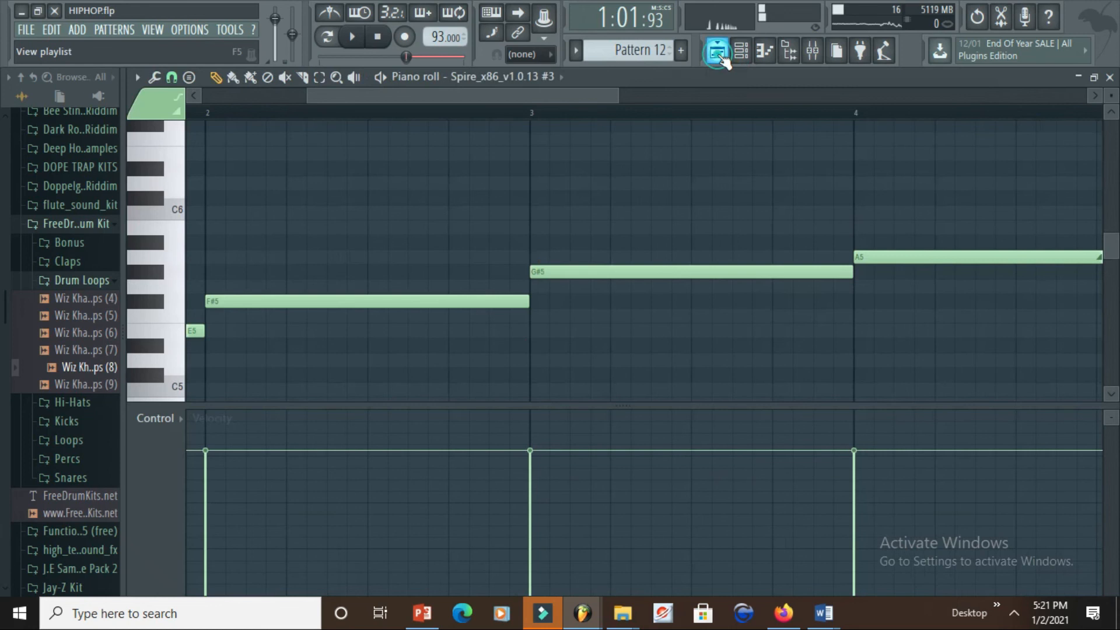
left_click(717, 51)
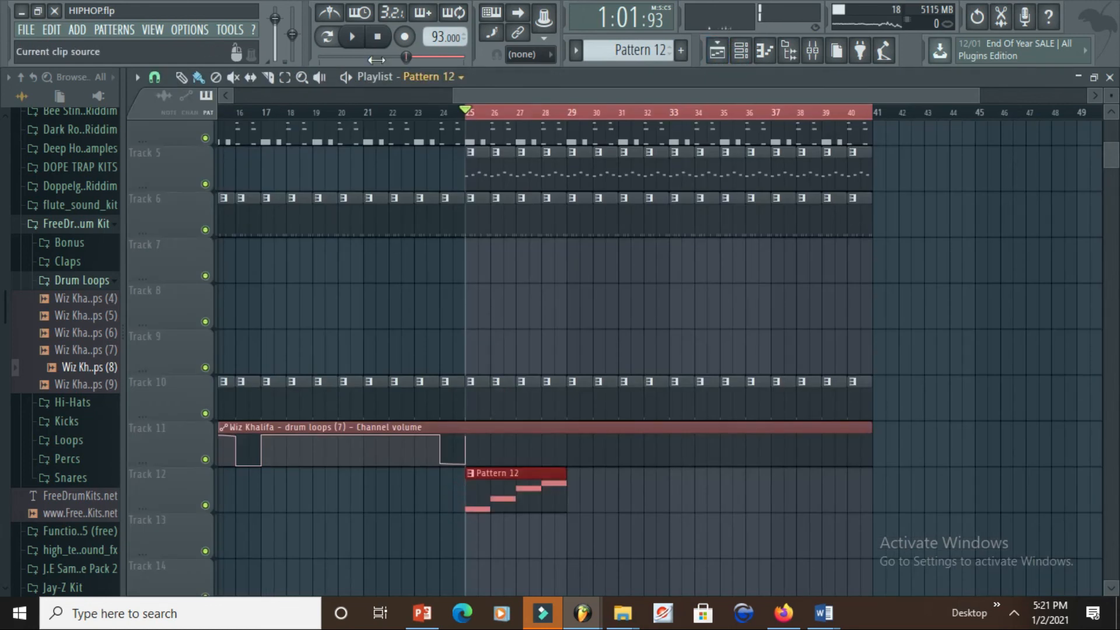
left_click(351, 38)
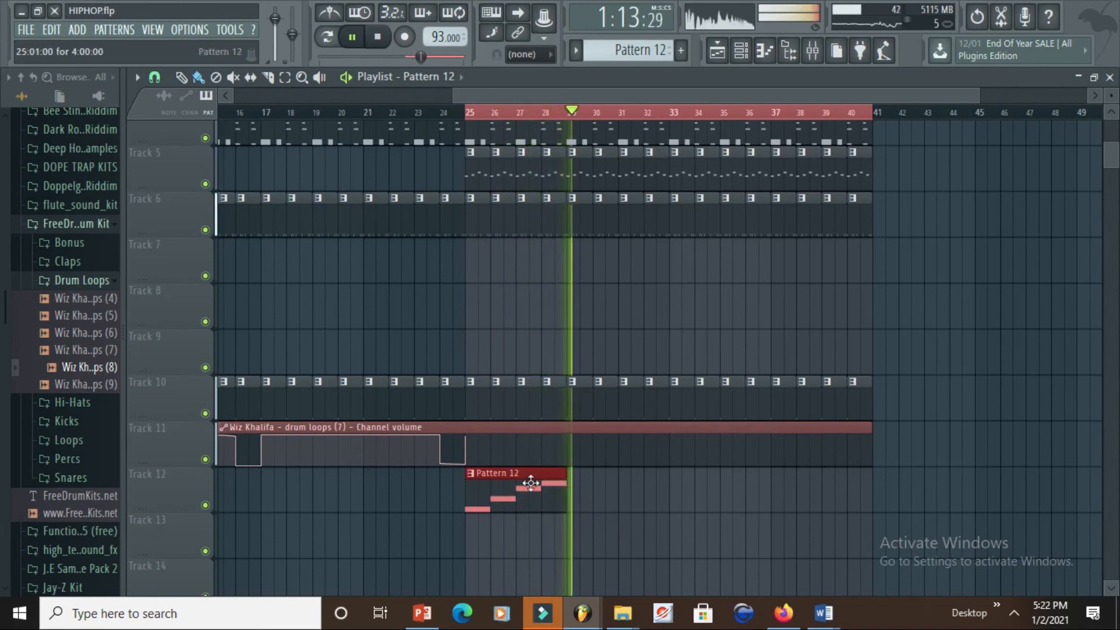
key("l")
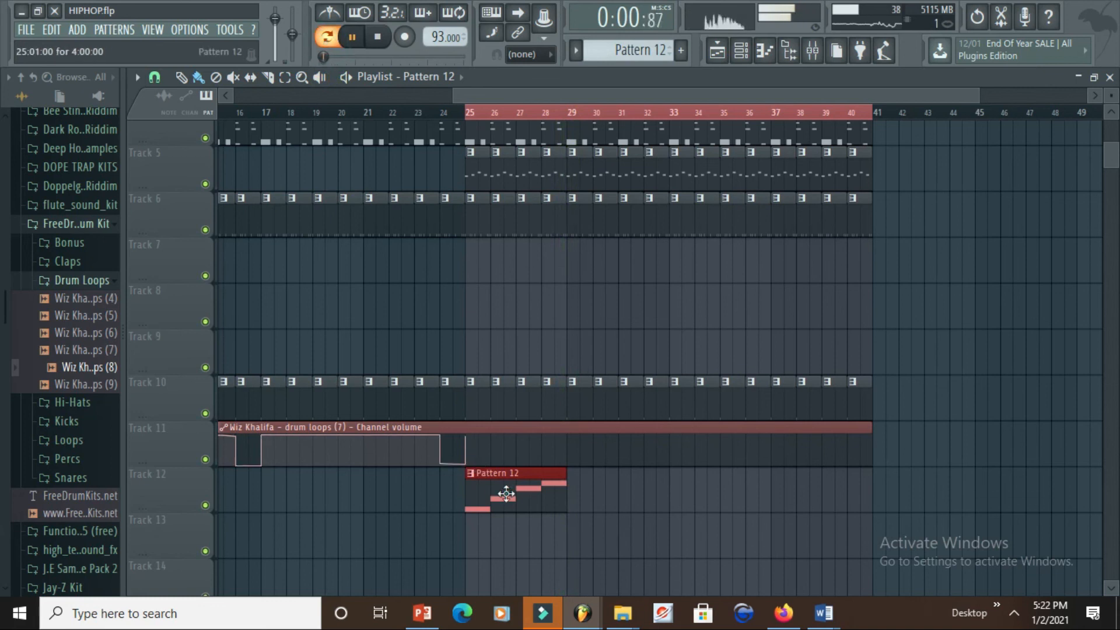
Stop playback and replace the slide note in bar 4 of the Spire #3 piano roll with a regular one-bar A5 note.
left_click(741, 51)
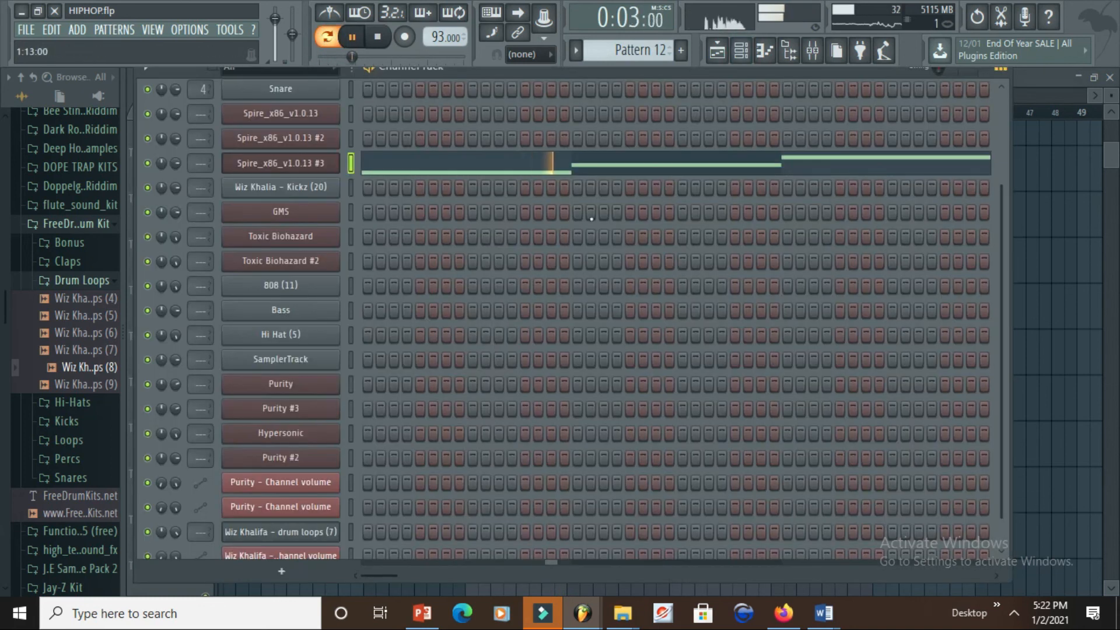
left_click(615, 169)
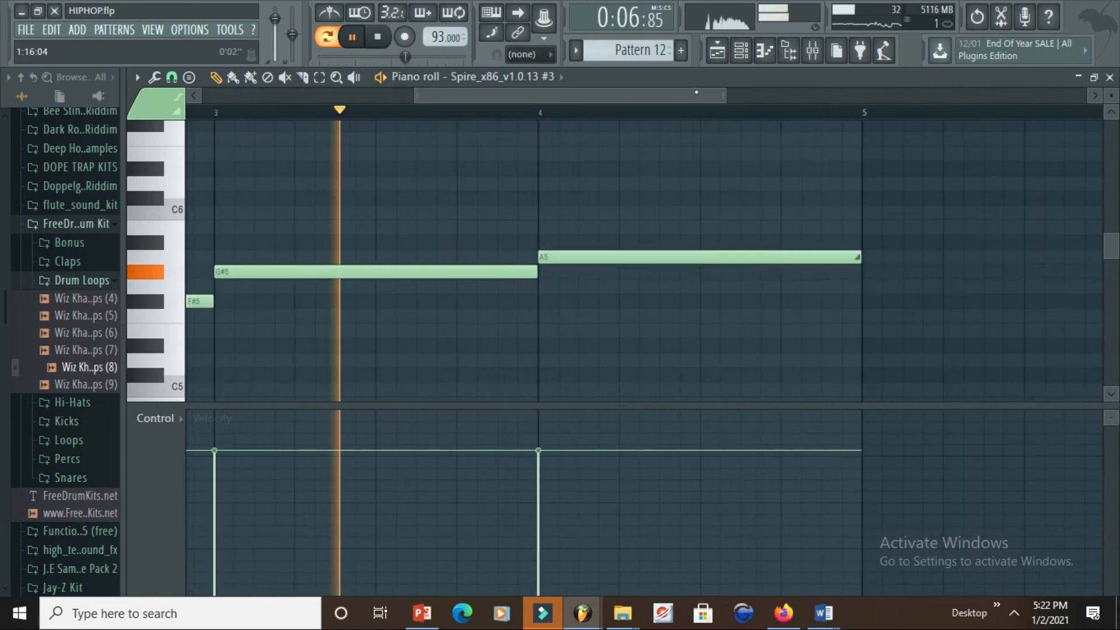
left_click(377, 41)
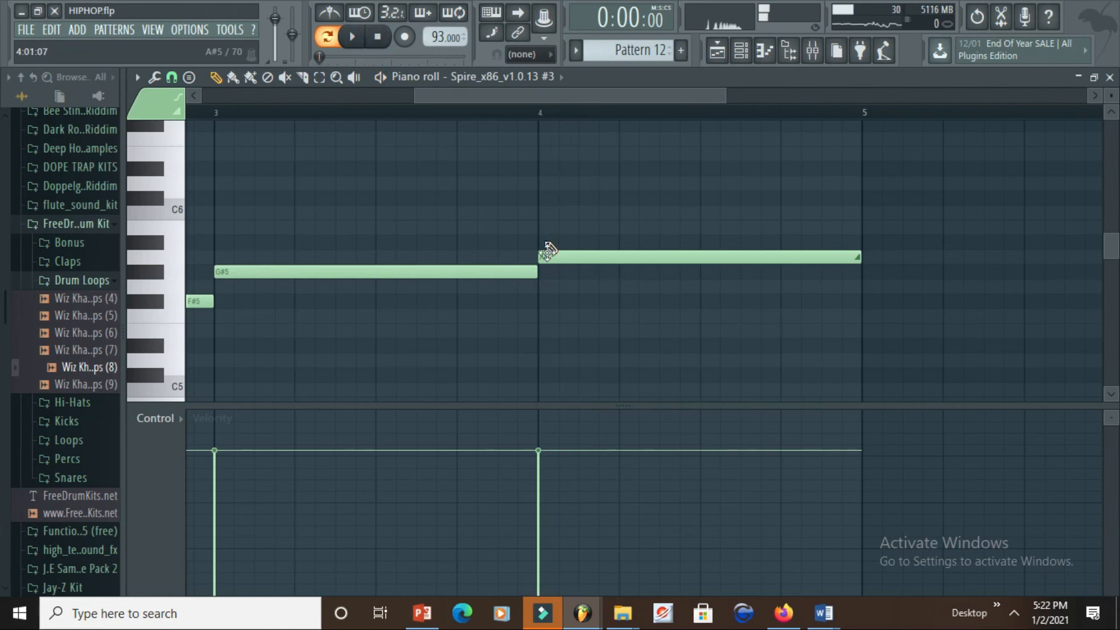
right_click(547, 250)
left_click(533, 254)
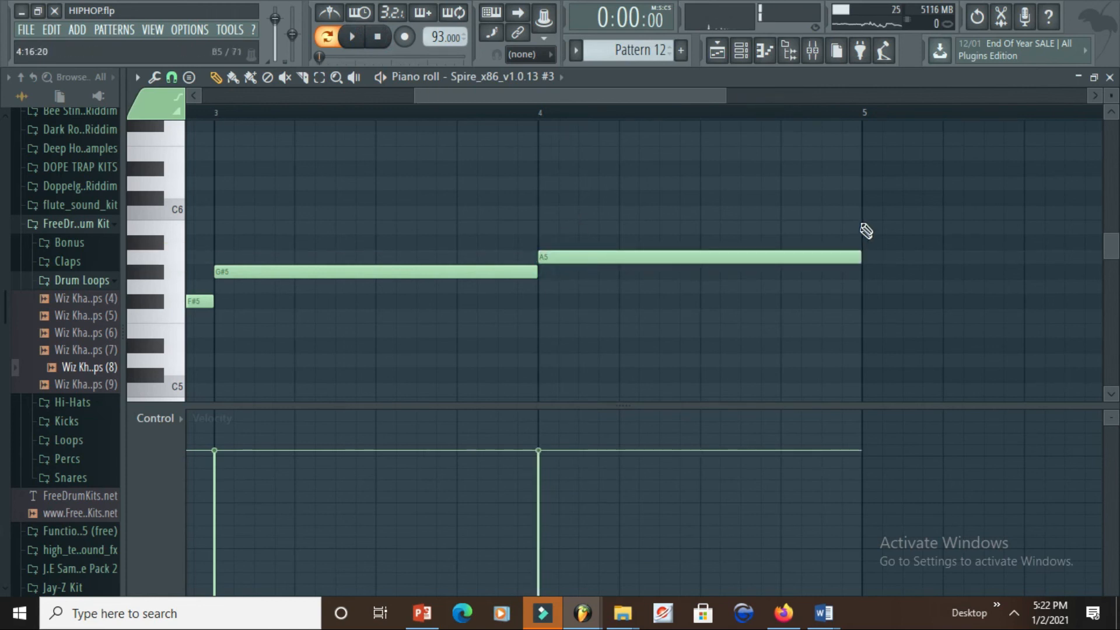
Extend the Spire #3 melody with one-bar notes B5, C6, B5 and A5 in bars 5 to 8.
left_click(862, 221)
mouse_move(662, 124)
left_mouse_down()
mouse_move(753, 132)
mouse_move(1114, 236)
mouse_move(968, 191)
left_mouse_up()
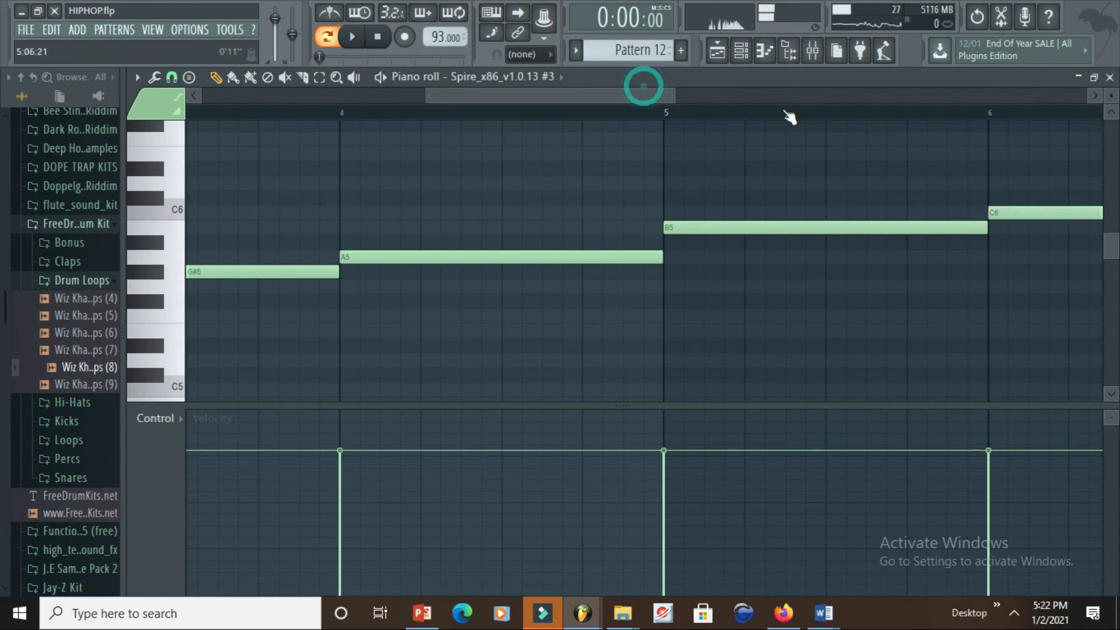
left_click_drag(594, 94, 738, 97)
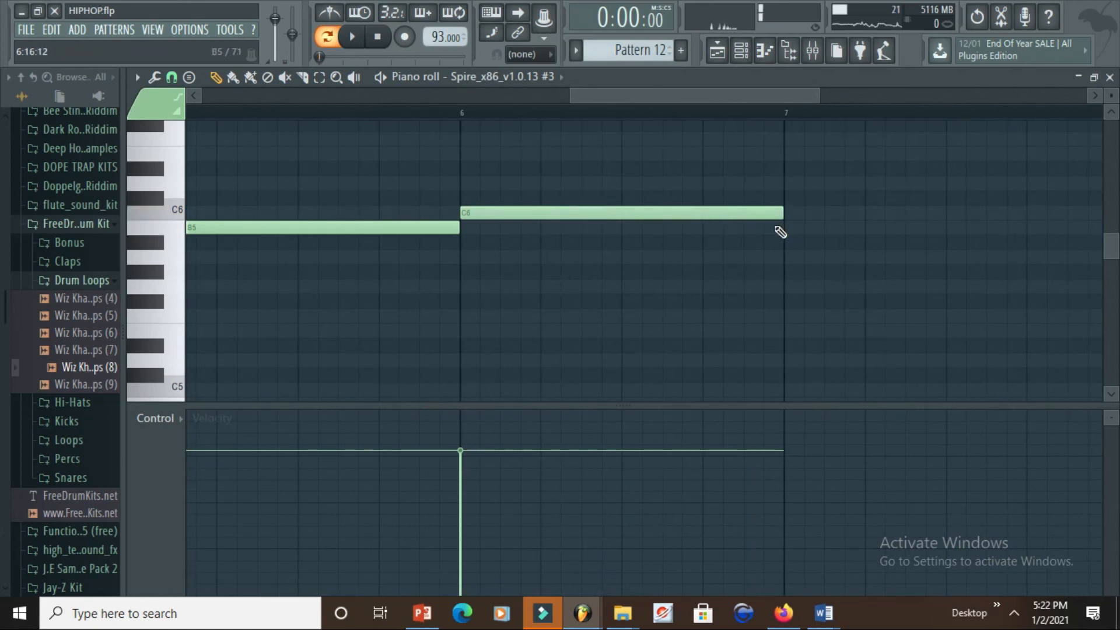
left_click(782, 228)
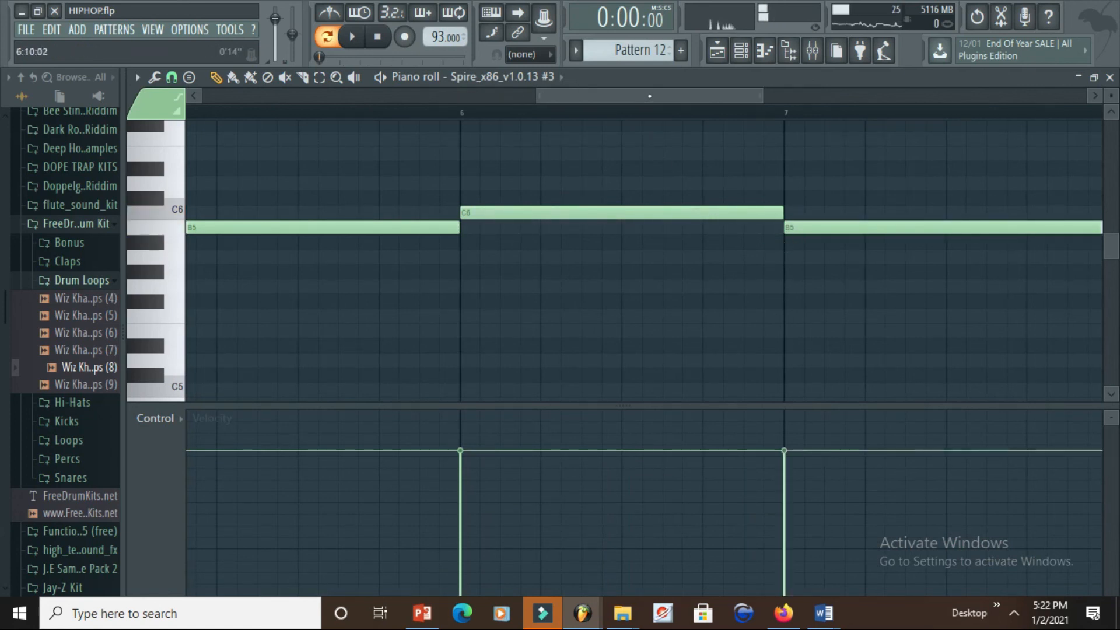
left_click_drag(649, 95, 806, 95)
left_click_drag(475, 293, 480, 250)
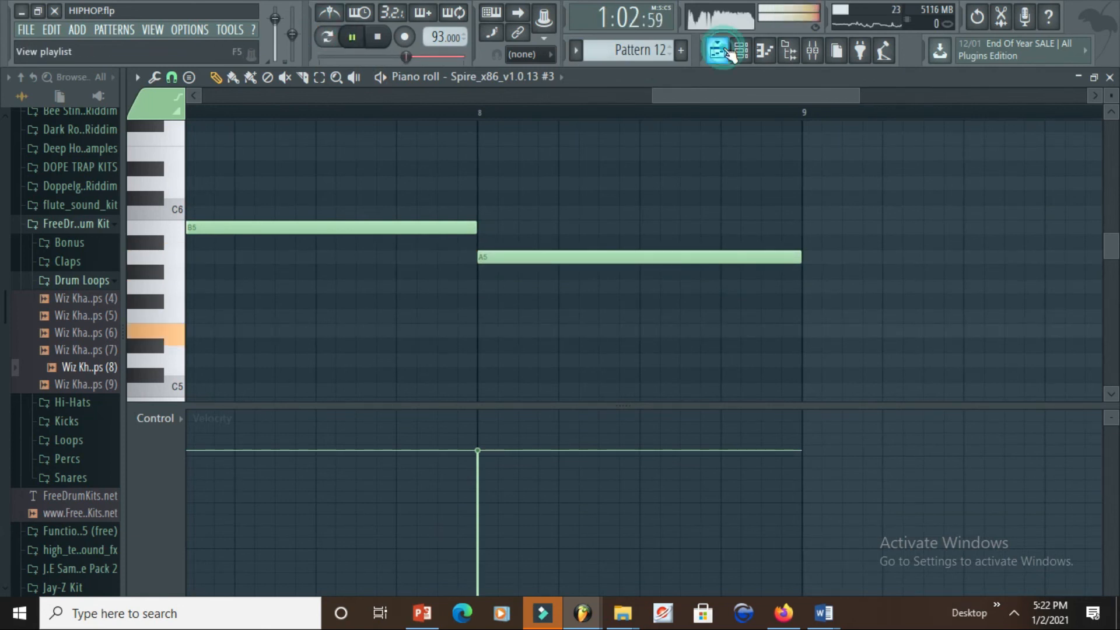
Place a second Pattern 12 clip on Track 12 of the playlist, starting at bar 33.
left_click(727, 52)
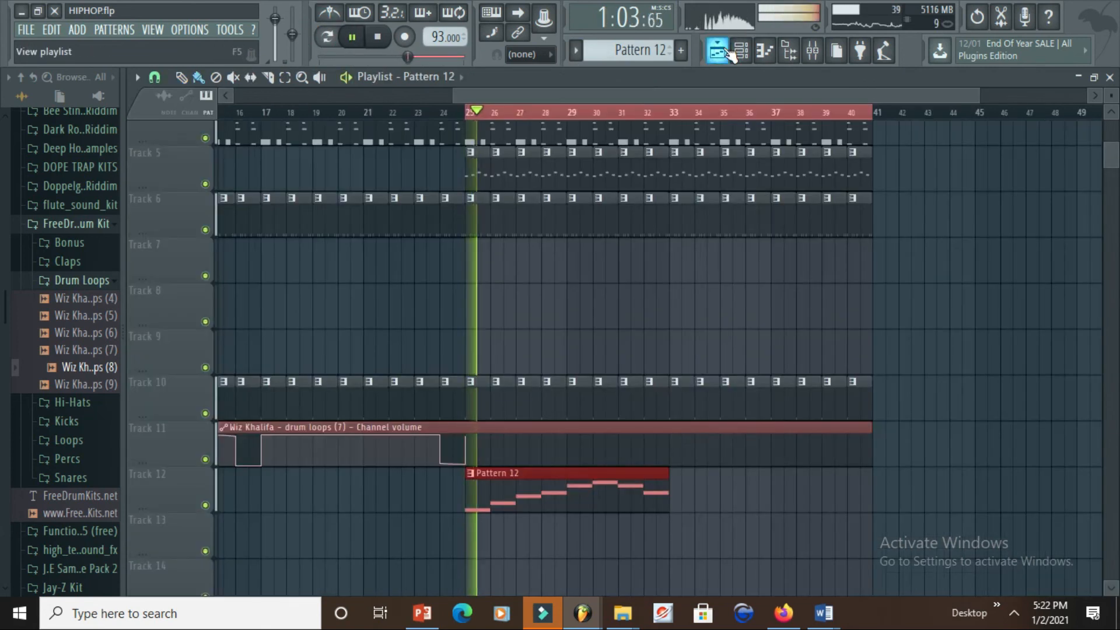
left_click(672, 497)
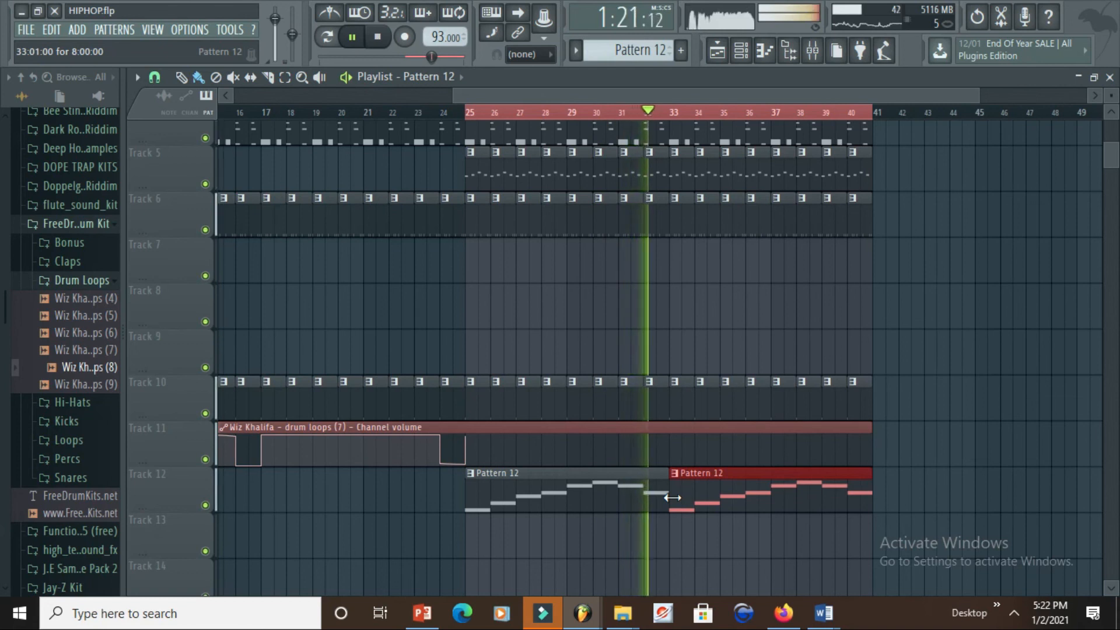
Change the Spire #3 preset to PD Yellow.
left_click(741, 52)
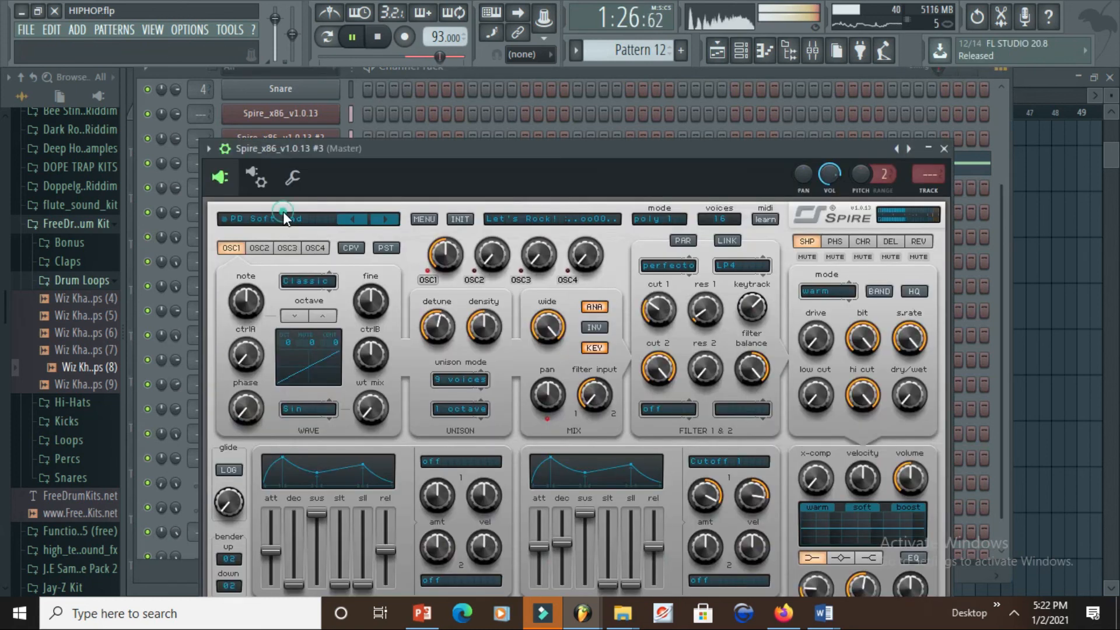
left_click(282, 212)
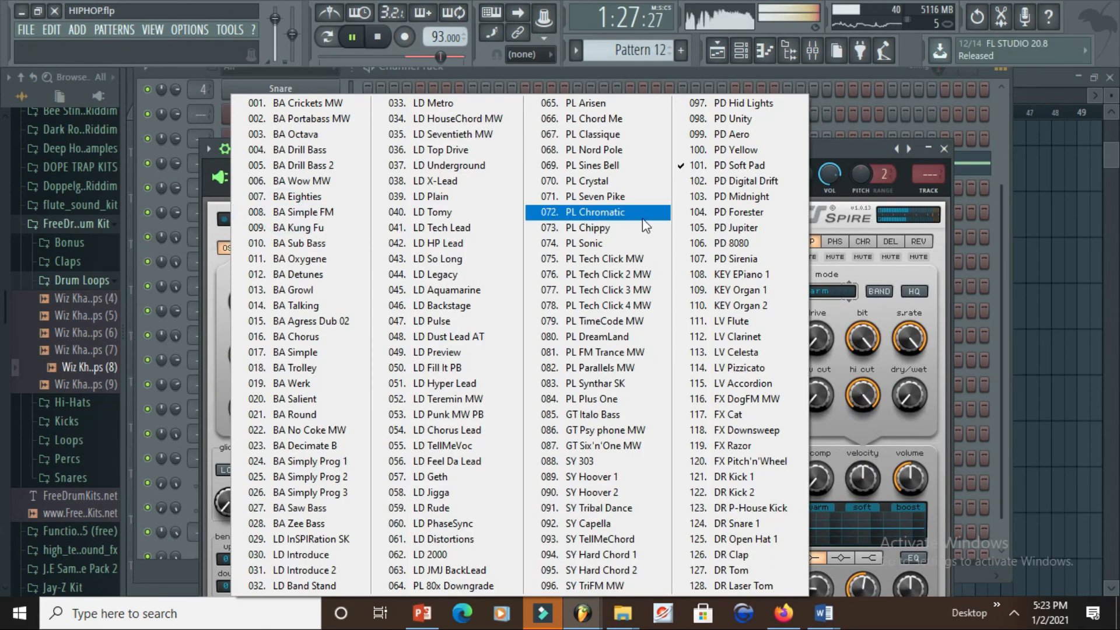
left_click(723, 150)
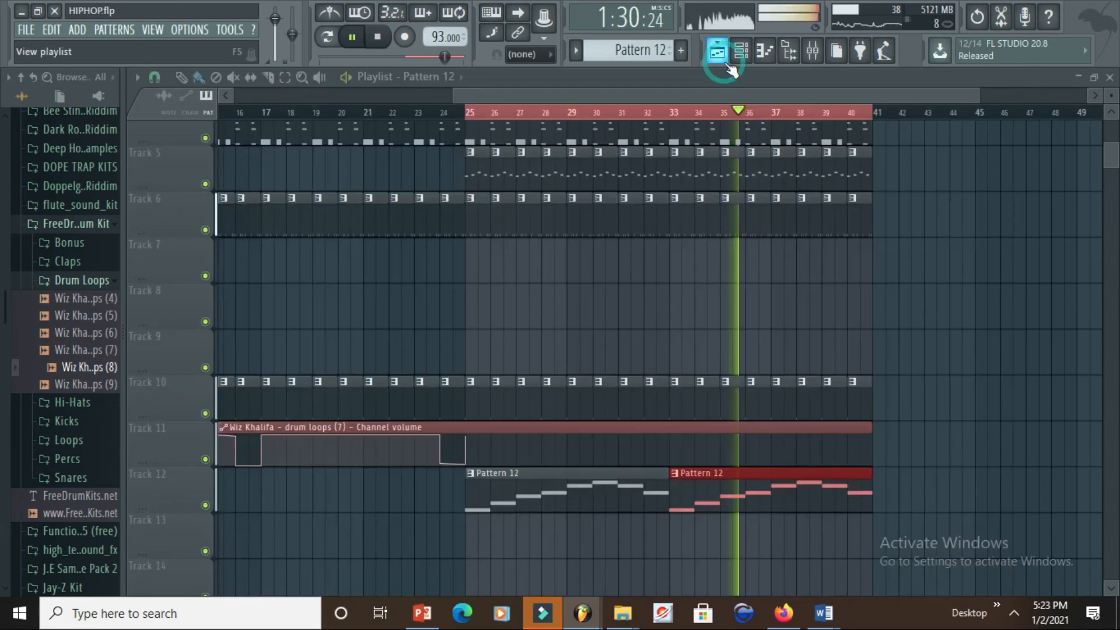
Play the arrangement section from bar 25 to bar 41, review the playlist from bar 1 and stop playback.
left_click(718, 53)
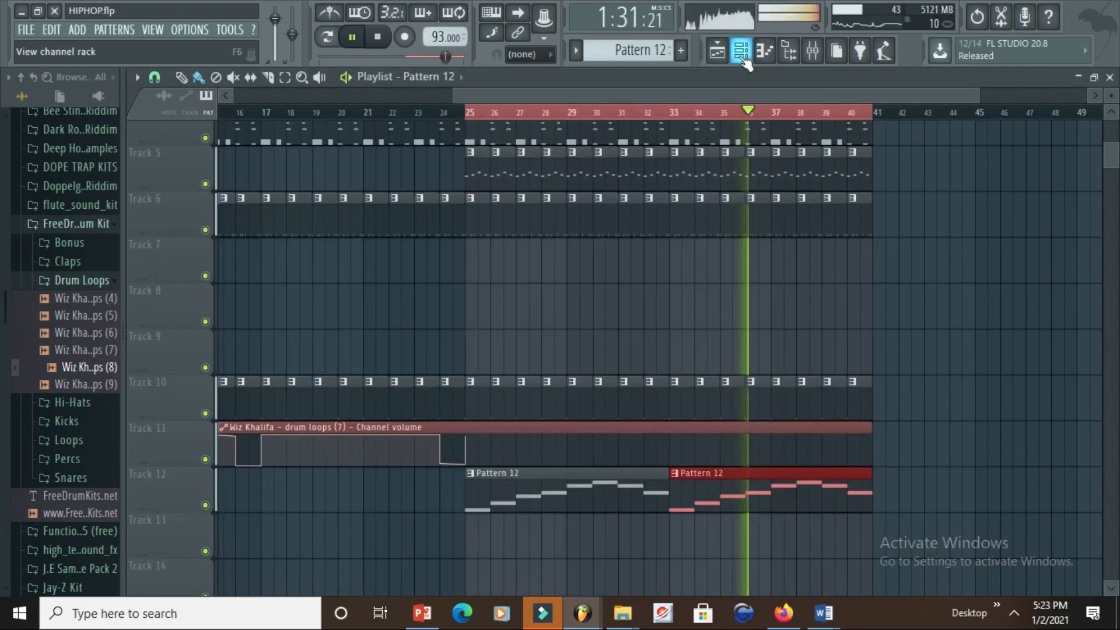
left_click(743, 62)
left_click(726, 58)
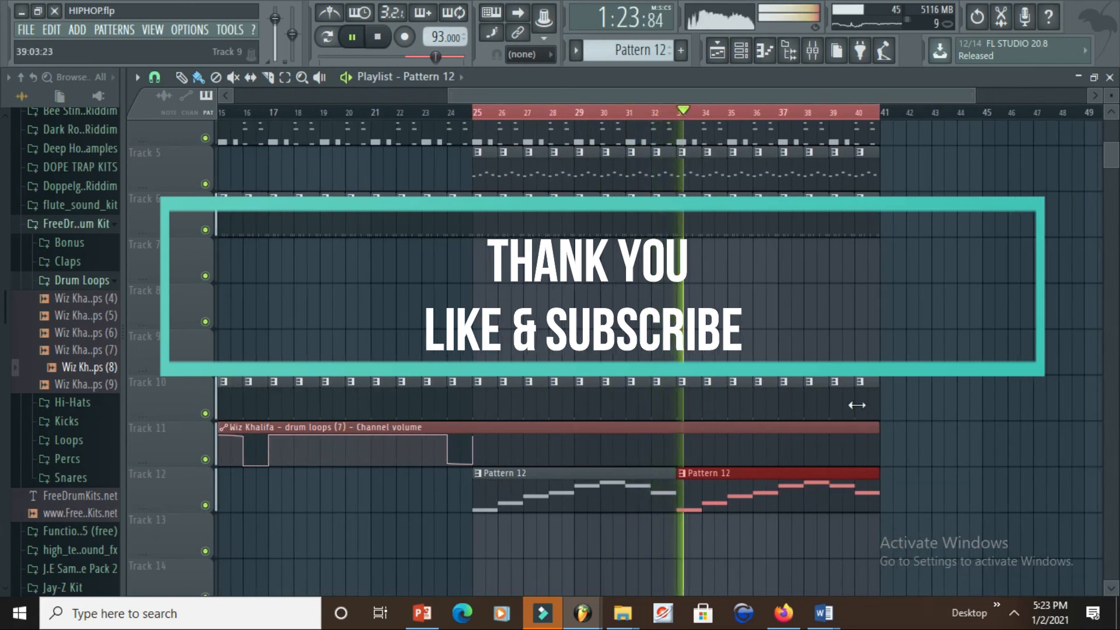
left_click_drag(612, 93, 356, 94)
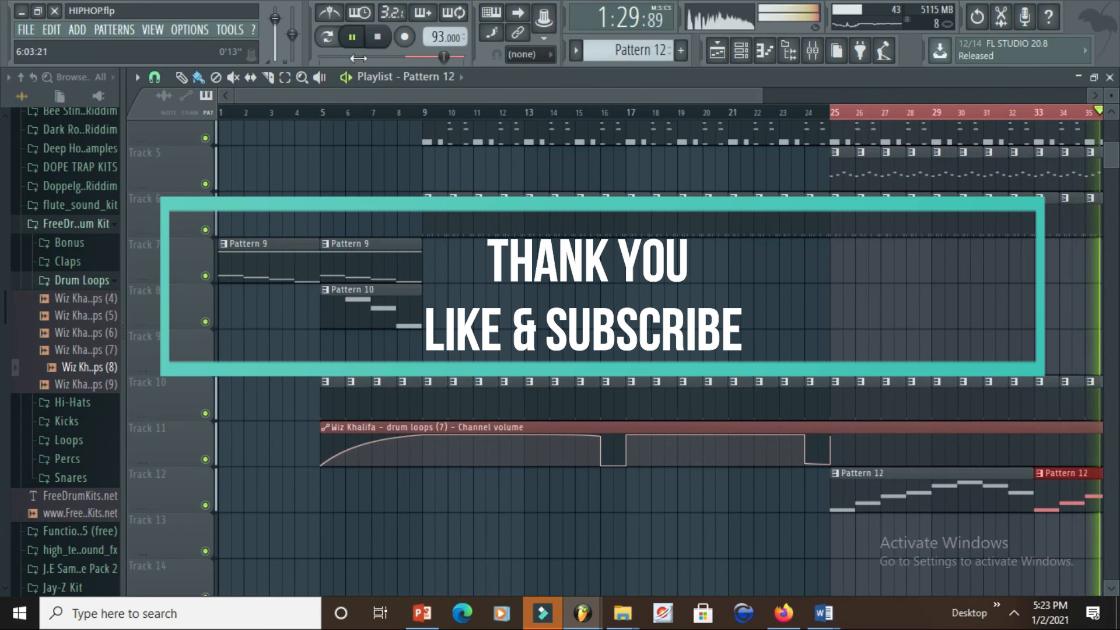
left_click(353, 38)
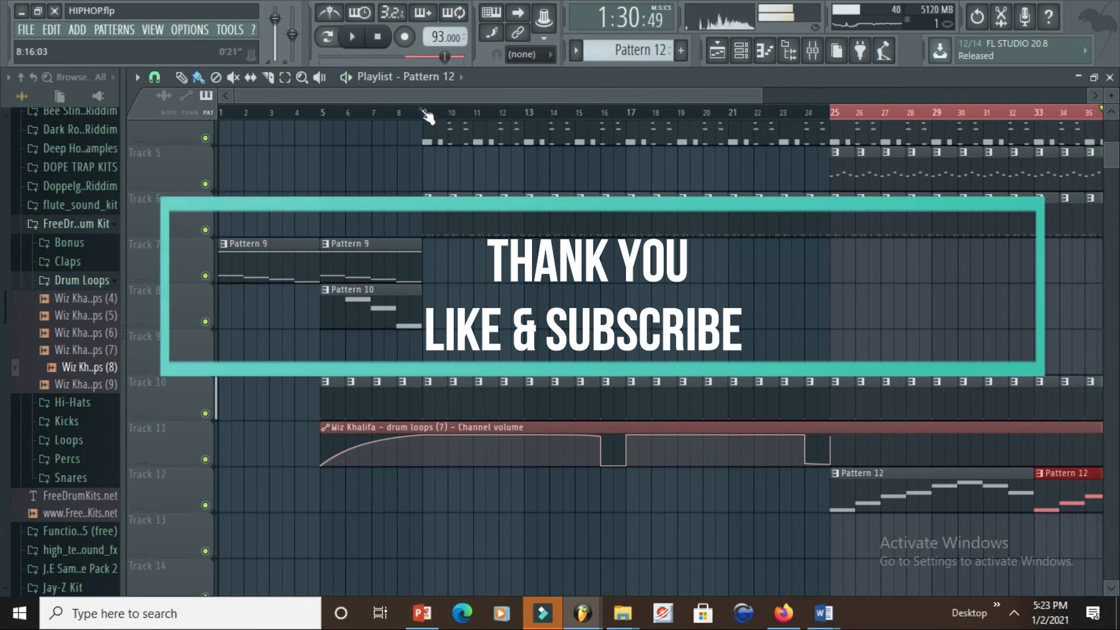